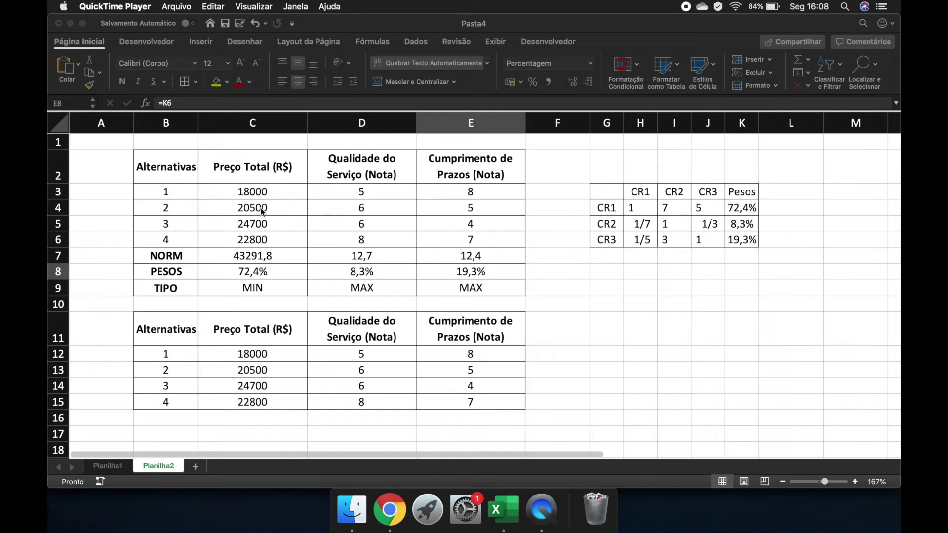
# - Narrow column F so the criteria comparison matrix sits next to the alternatives table
pyautogui.doubleClick(264, 196)
pyautogui.click(344, 210)
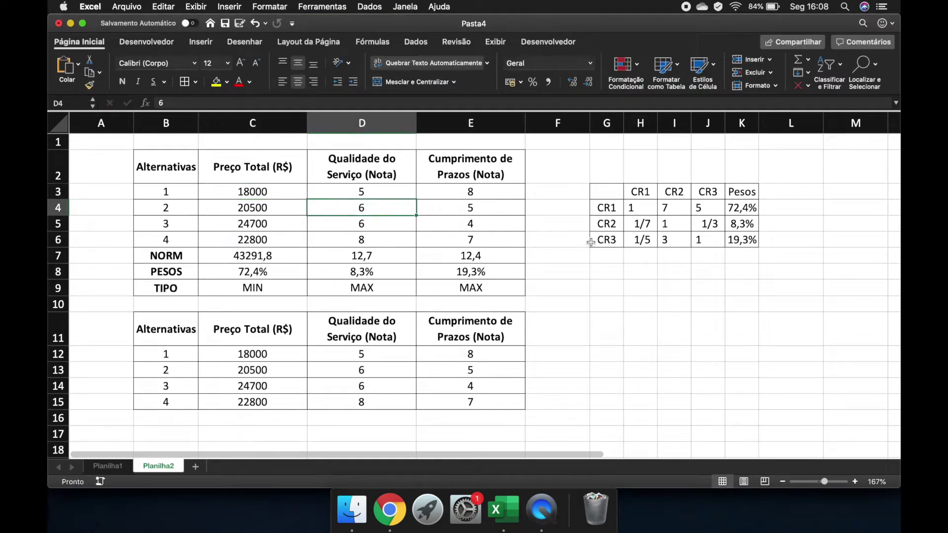
pyautogui.click(591, 301)
pyautogui.moveTo(590, 123); pyautogui.dragTo(574, 123)
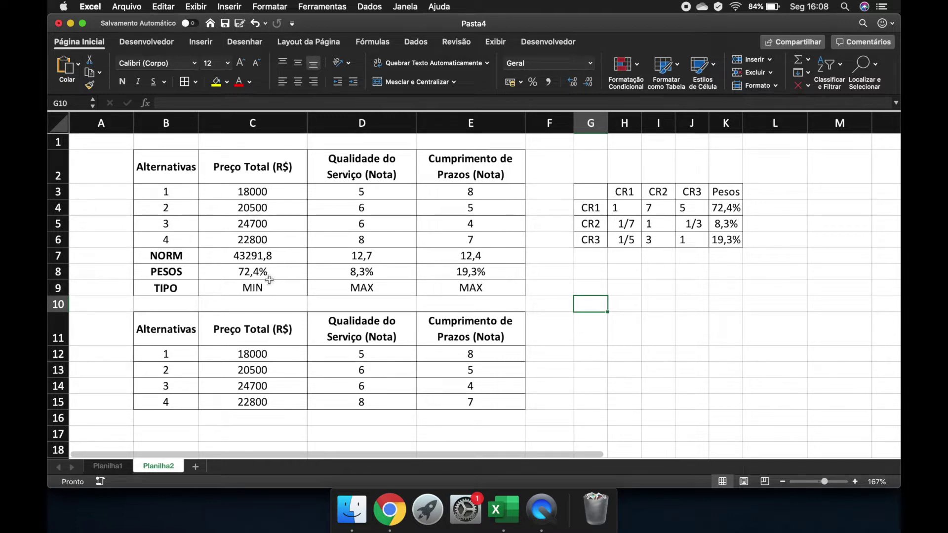
pyautogui.click(217, 286)
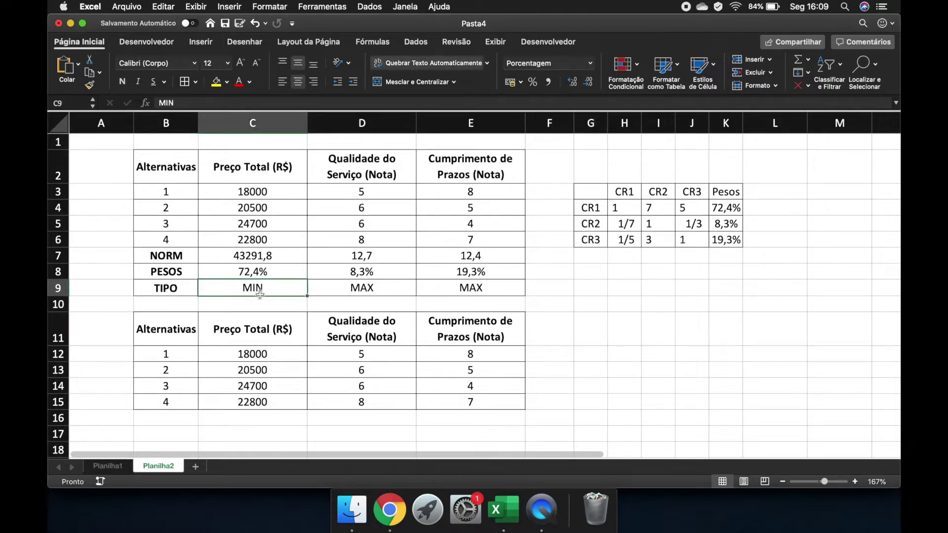
pyautogui.moveTo(217, 286); pyautogui.dragTo(434, 290)
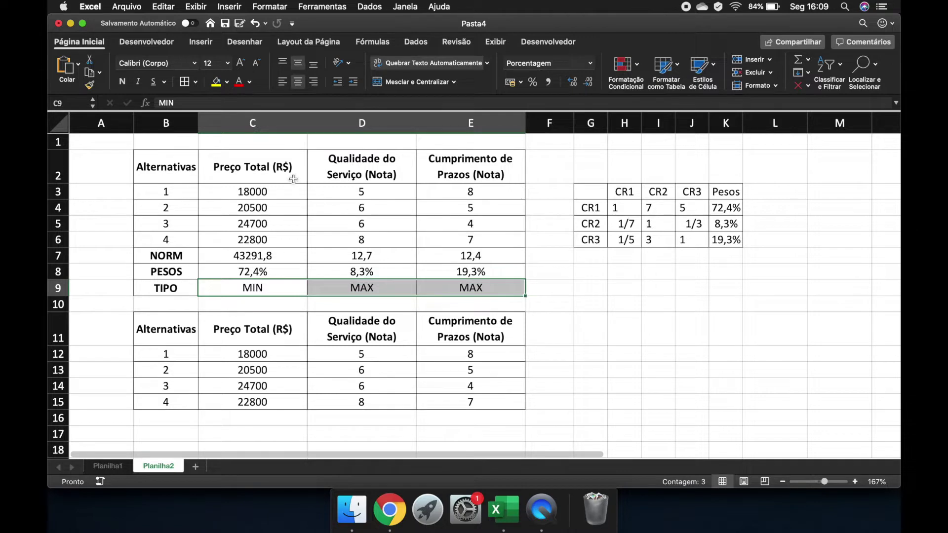
pyautogui.doubleClick(283, 168)
pyautogui.press('Right')
pyautogui.press('Right')
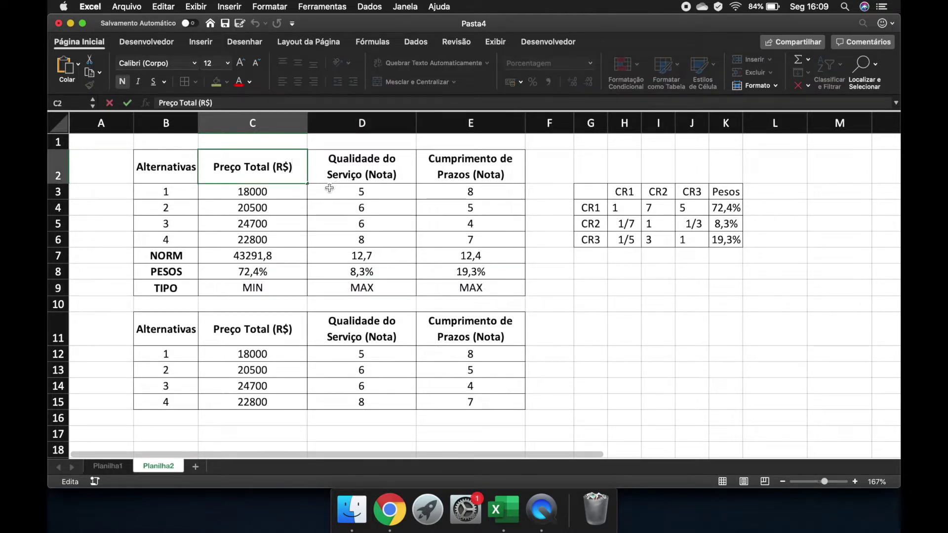
pyautogui.click(291, 293)
pyautogui.moveTo(397, 173); pyautogui.dragTo(468, 233)
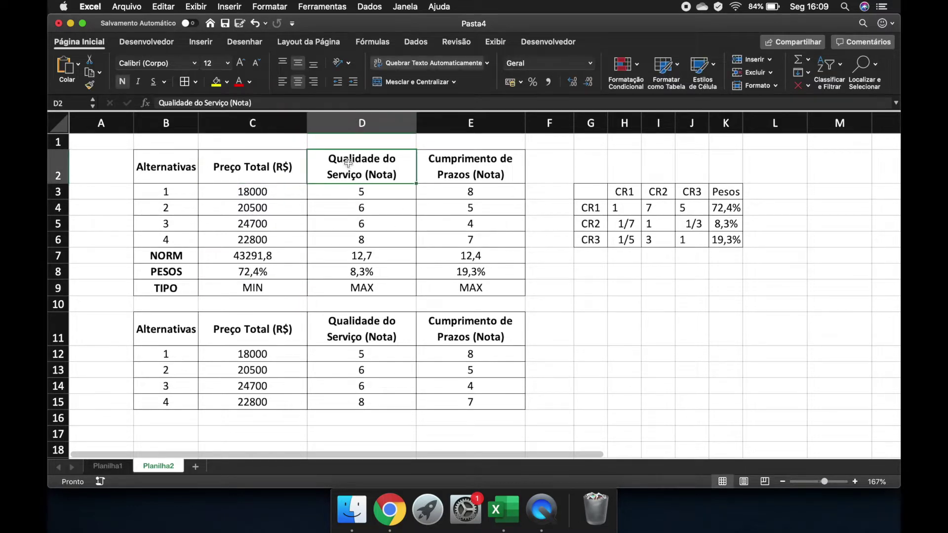
pyautogui.click(380, 174)
pyautogui.click(408, 287)
pyautogui.moveTo(408, 287); pyautogui.dragTo(477, 288)
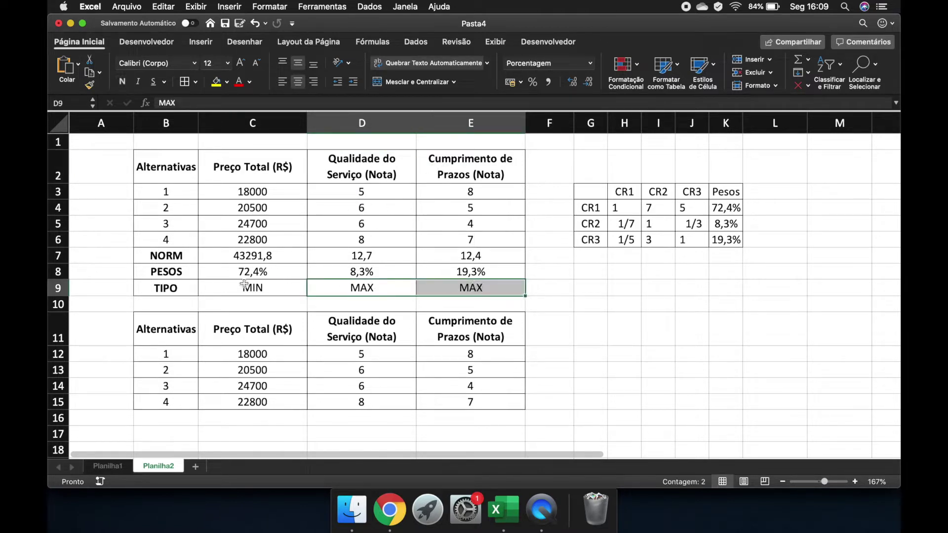
pyautogui.click(232, 272)
pyautogui.moveTo(265, 273); pyautogui.dragTo(479, 271)
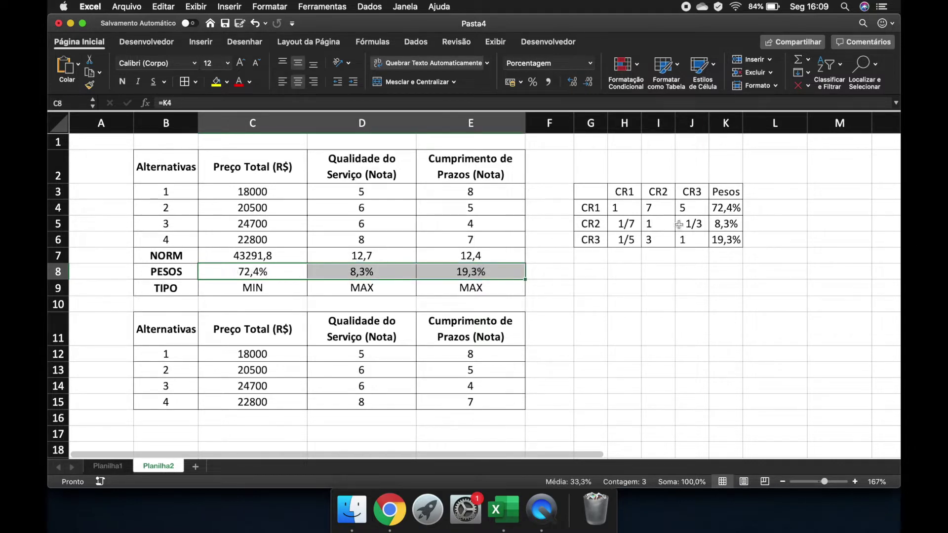
pyautogui.moveTo(597, 195); pyautogui.dragTo(731, 240)
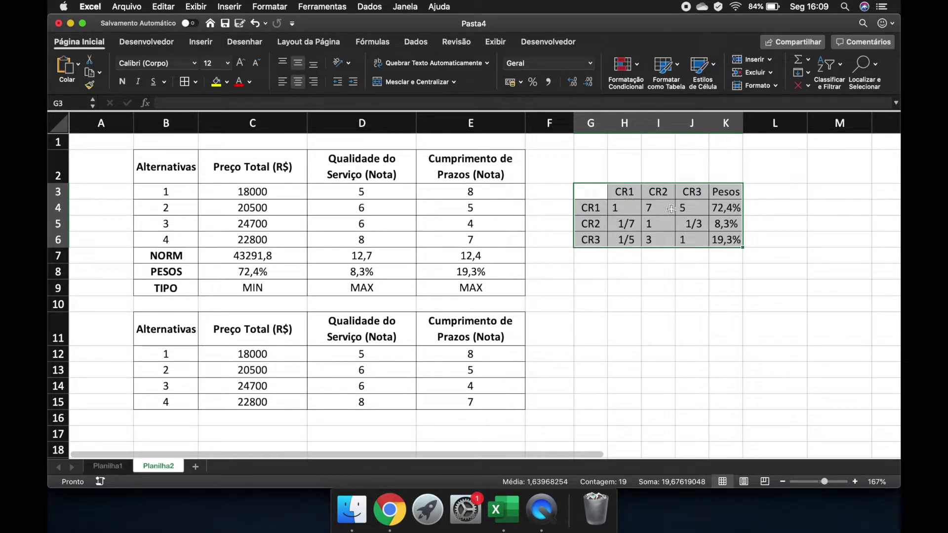
pyautogui.click(273, 270)
pyautogui.write('=K4')
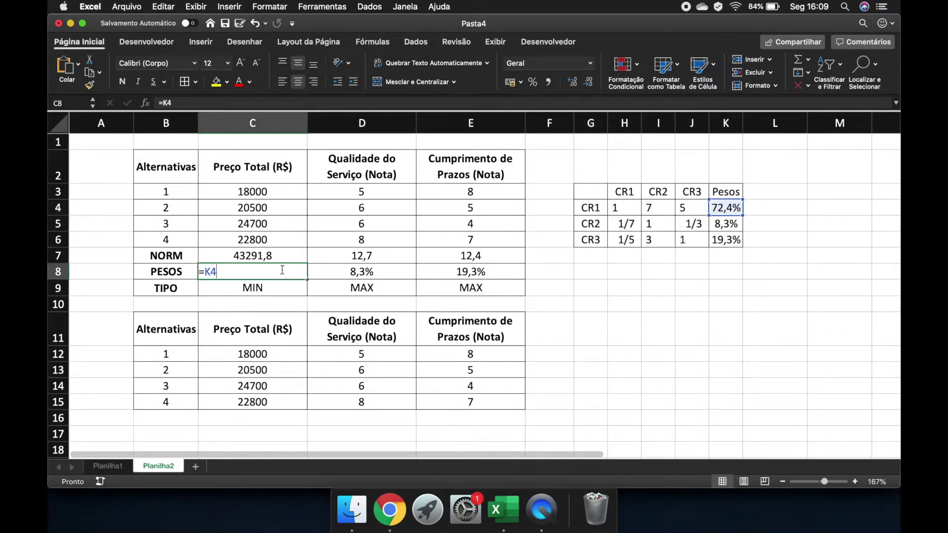
pyautogui.moveTo(304, 272); pyautogui.dragTo(474, 272)
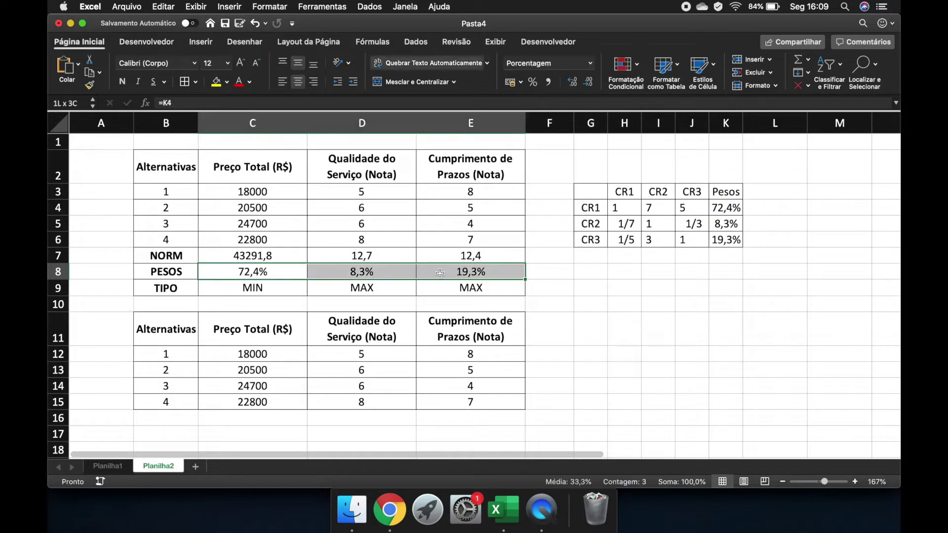
pyautogui.click(491, 234)
pyautogui.click(254, 254)
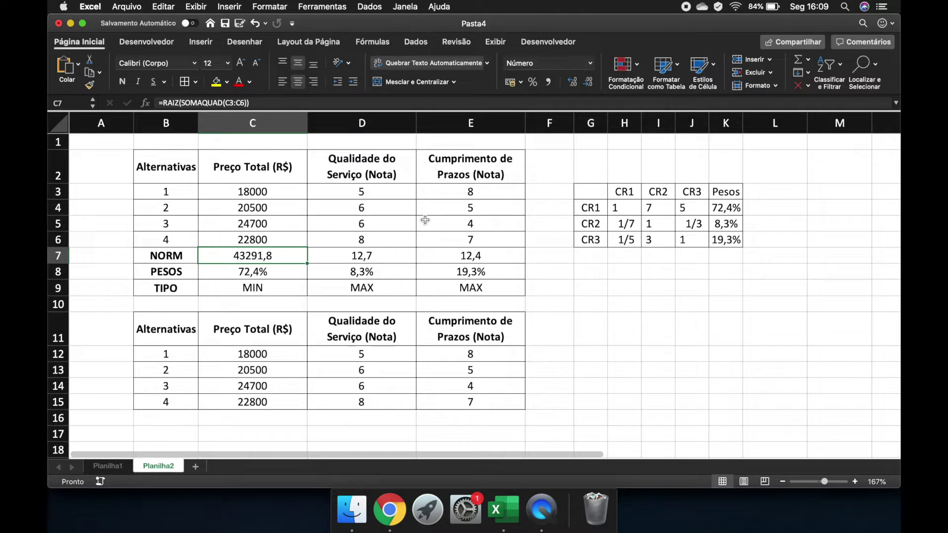
pyautogui.click(242, 192)
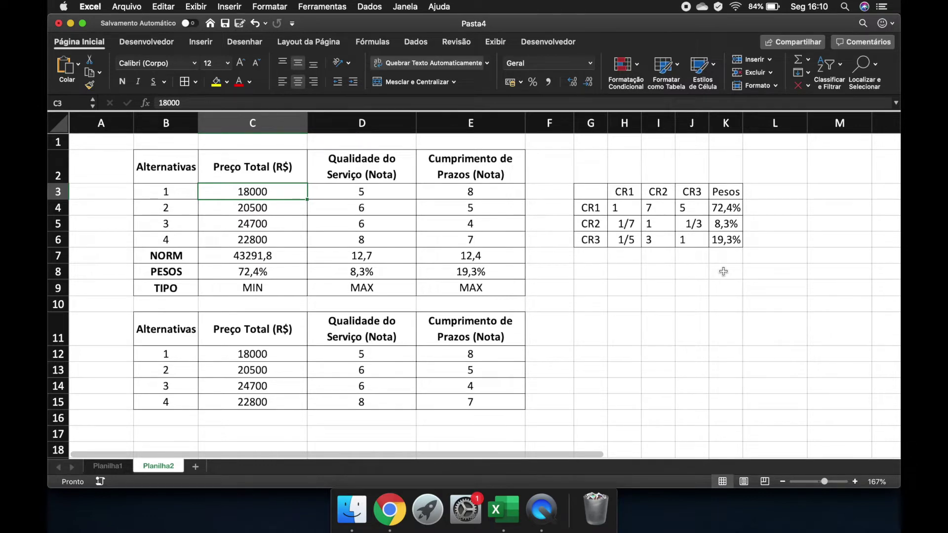
pyautogui.press('Down')
pyautogui.press('Down')
pyautogui.press('Down')
pyautogui.press('Up')
pyautogui.press('Up')
pyautogui.press('Up')
pyautogui.press('Down')
pyautogui.press('Down')
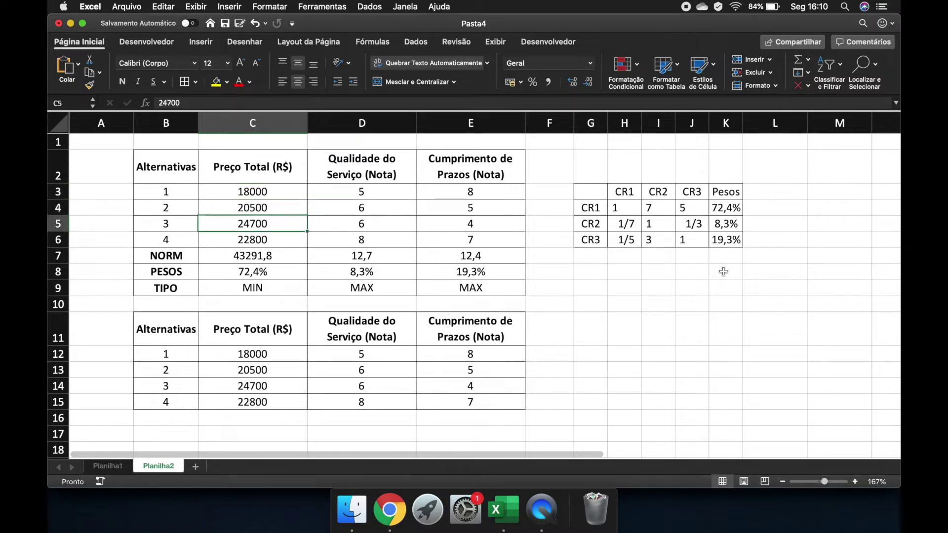
pyautogui.press('Down')
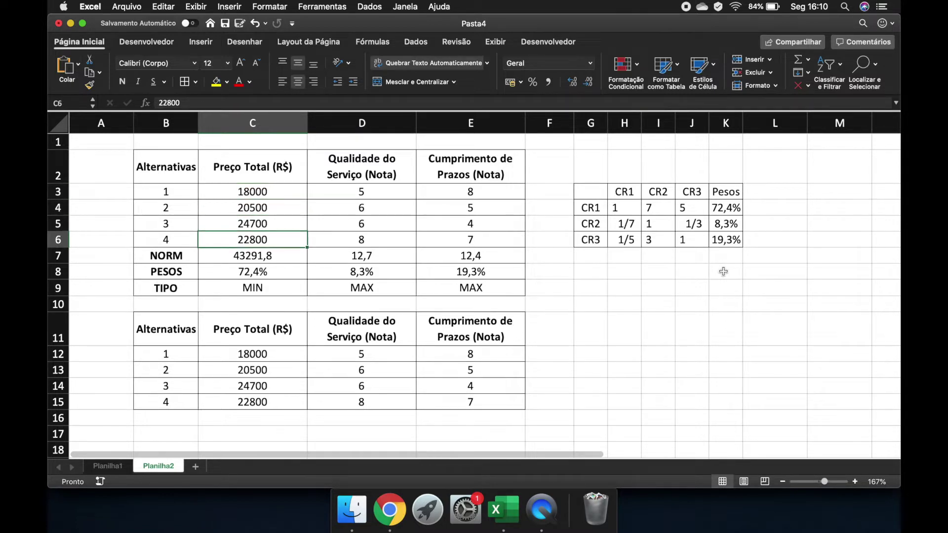
pyautogui.press('Down')
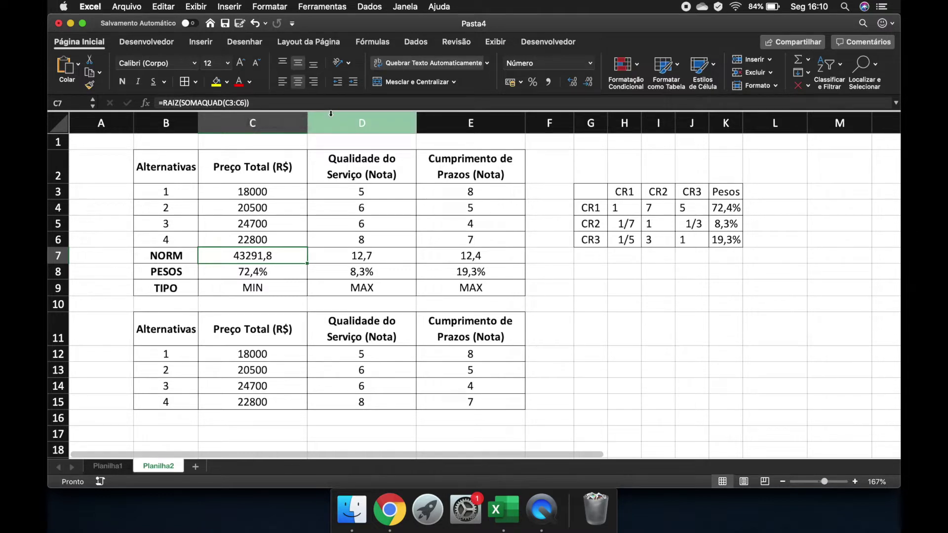
pyautogui.press('Down')
pyautogui.press('Down')
pyautogui.press('Down')
pyautogui.press('Down')
pyautogui.press('Down')
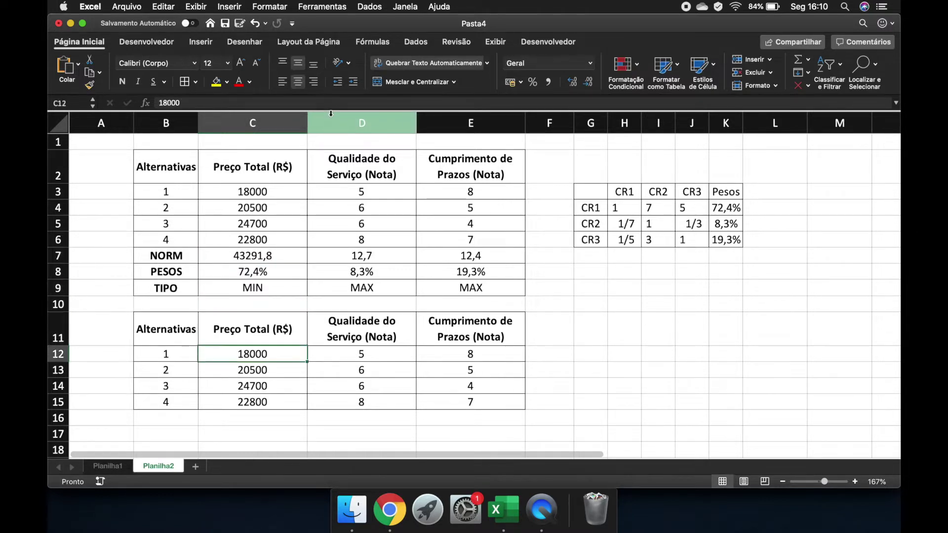
# - Enter =C3/$C$7*$C$8 in C12 for the first weighted normalized price
pyautogui.write('=')
pyautogui.press('Up')
pyautogui.press('Up')
pyautogui.press('Up')
pyautogui.press('Up')
pyautogui.press('Up')
pyautogui.press('Up')
pyautogui.press('Up')
pyautogui.press('Up')
pyautogui.press('Up')
pyautogui.write('/')
pyautogui.press('Up')
pyautogui.press('Up')
pyautogui.press('Up')
pyautogui.press('Up')
pyautogui.press('Up')
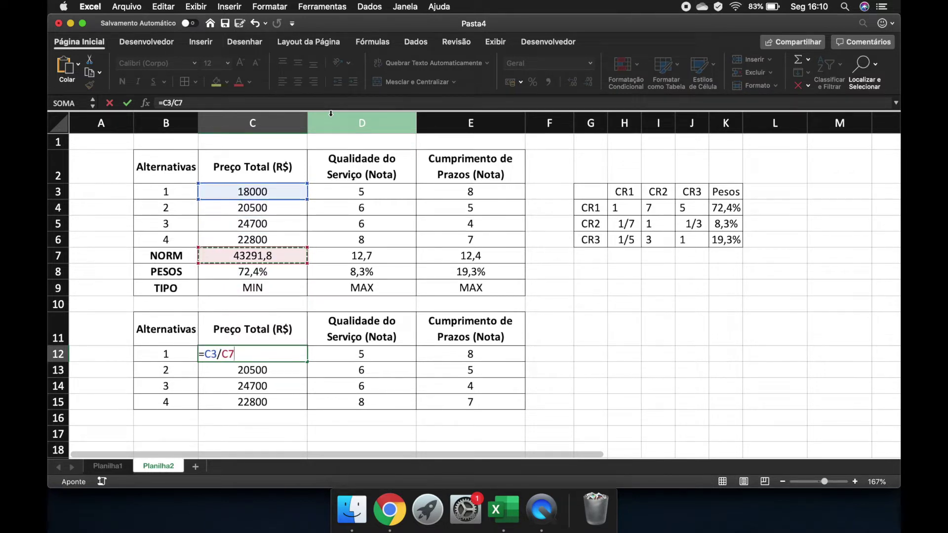
pyautogui.write('*')
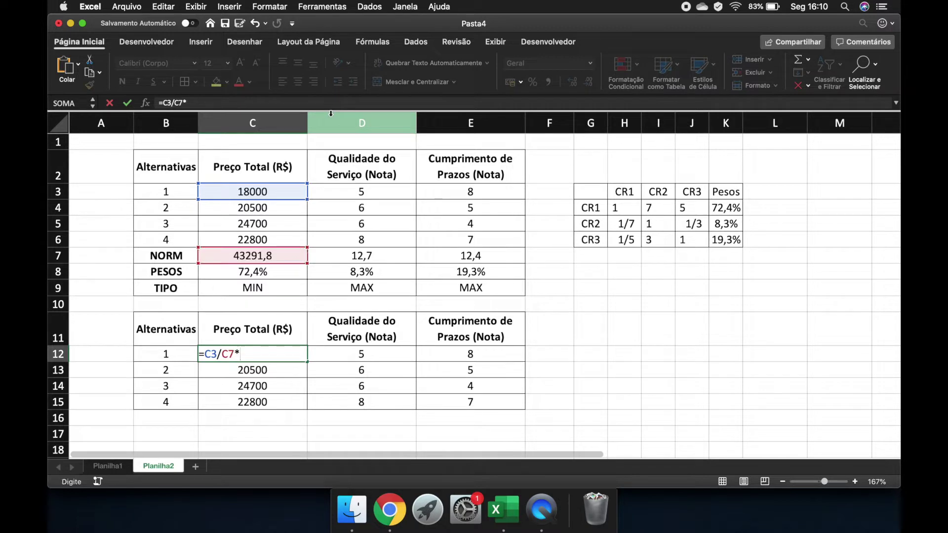
pyautogui.press('Up')
pyautogui.press('Up')
pyautogui.press('Up')
pyautogui.press('Up')
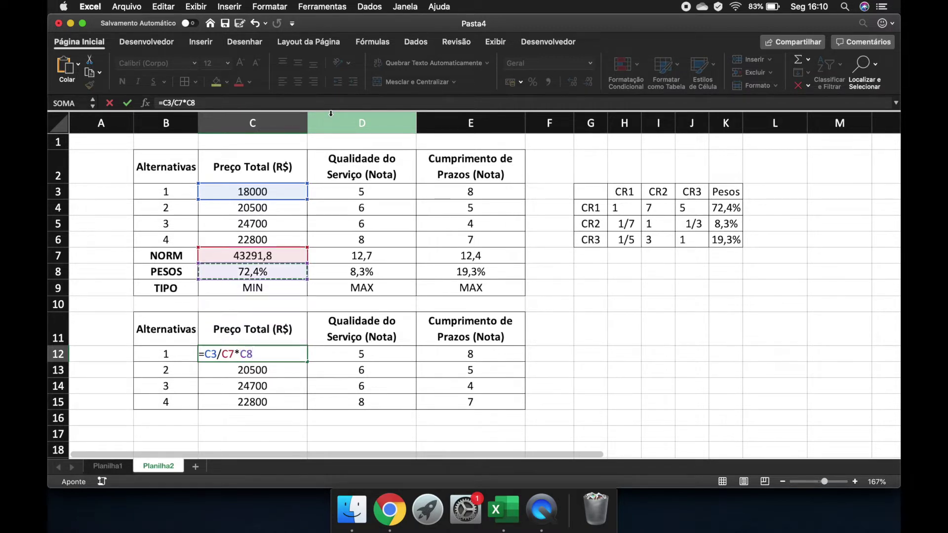
pyautogui.press('F4')
pyautogui.click(177, 102)
pyautogui.press('F4')
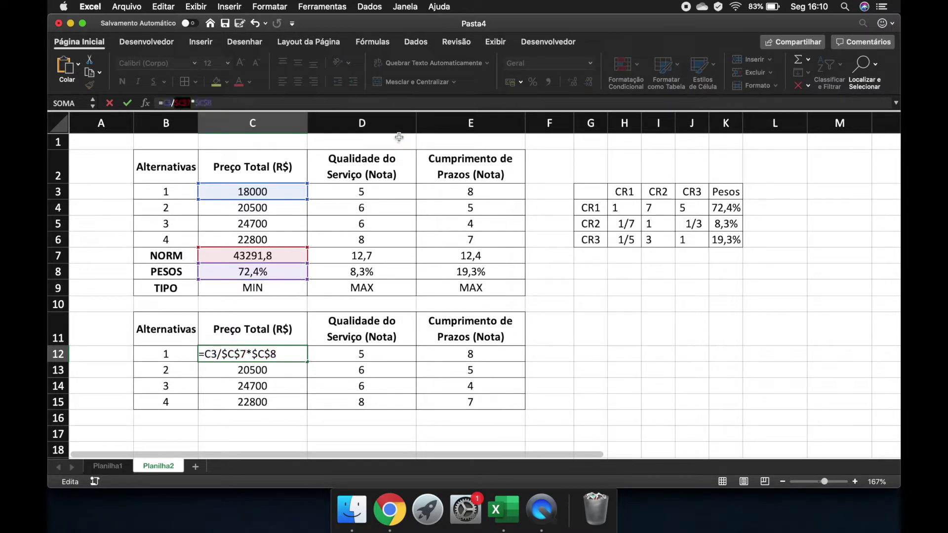
pyautogui.press('Return')
# - Fill the price formula down to C15, giving 0,301, 0,343, 0,413 and 0,381
pyautogui.click(293, 352)
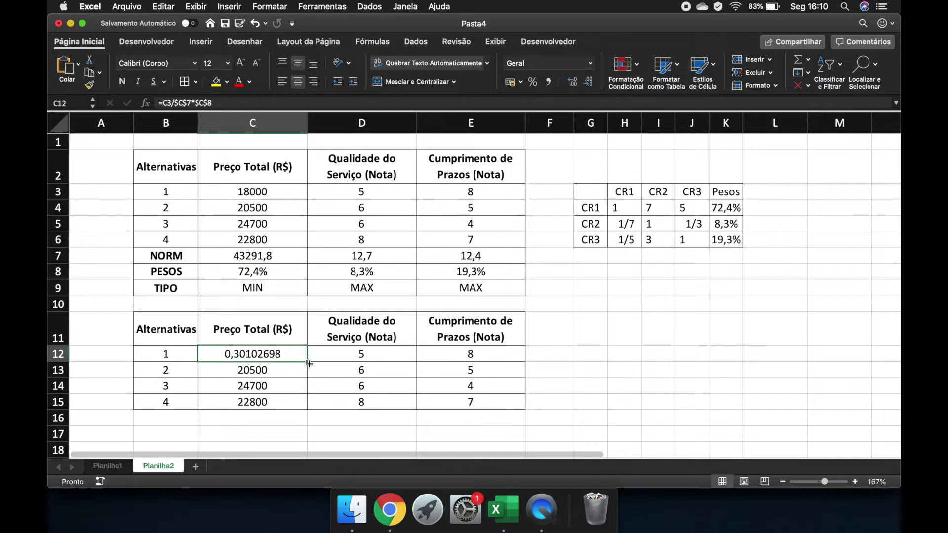
pyautogui.moveTo(308, 364); pyautogui.dragTo(307, 362)
pyautogui.moveTo(307, 362); pyautogui.dragTo(307, 410)
pyautogui.click(361, 354)
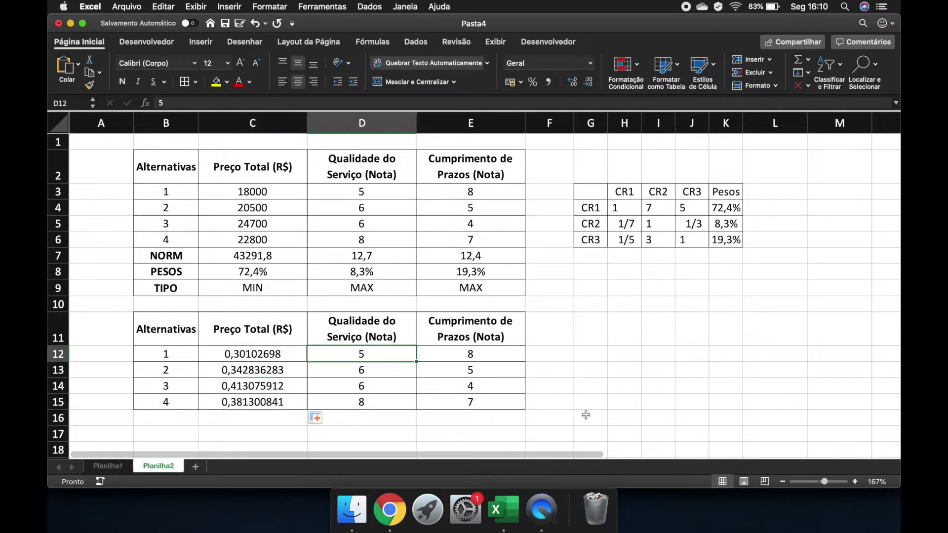
# - Enter the first service quality score divided by its NORM and multiplied by its weight
pyautogui.write('=')
pyautogui.press('Up')
pyautogui.press('Up')
pyautogui.press('Up')
pyautogui.press('Up')
pyautogui.press('Up')
pyautogui.press('Up')
pyautogui.press('Up')
pyautogui.press('Up')
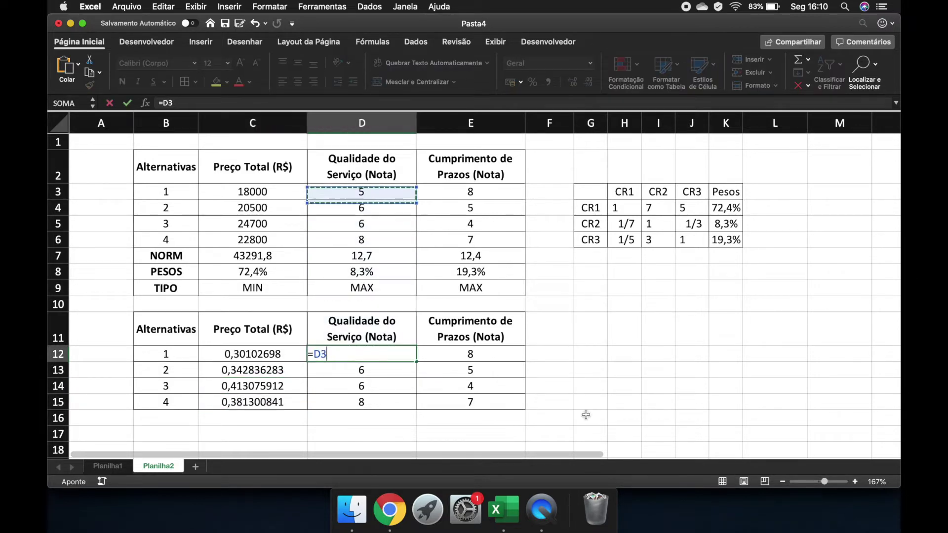
pyautogui.write('/')
pyautogui.press('Down')
pyautogui.press('Down')
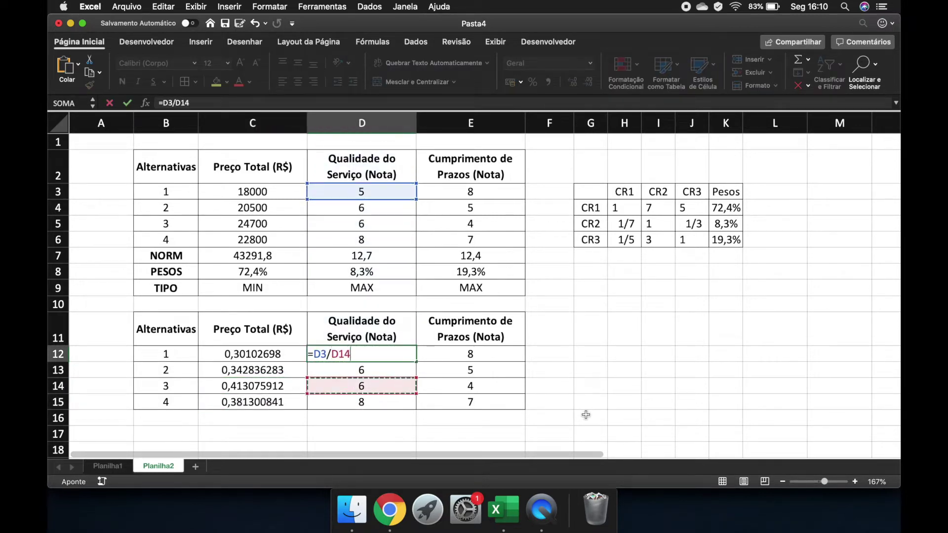
pyautogui.press('Up')
pyautogui.press('Up')
pyautogui.press('Up')
pyautogui.press('Up')
pyautogui.press('Up')
pyautogui.press('Up')
pyautogui.press('Up')
pyautogui.write('*')
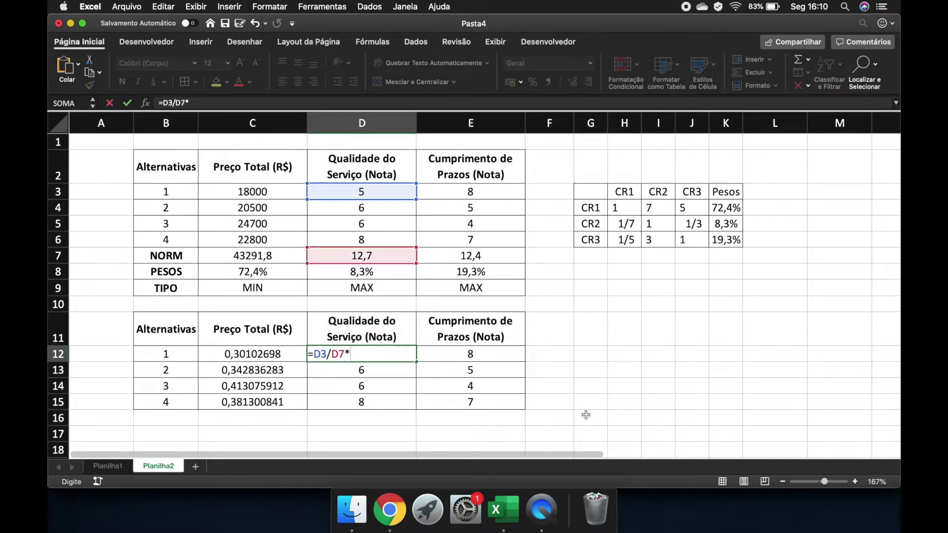
pyautogui.press('Down')
pyautogui.press('Up')
pyautogui.press('Up')
pyautogui.press('Up')
pyautogui.press('Up')
pyautogui.press('Up')
pyautogui.press('Up')
pyautogui.press('Down')
pyautogui.press('Return')
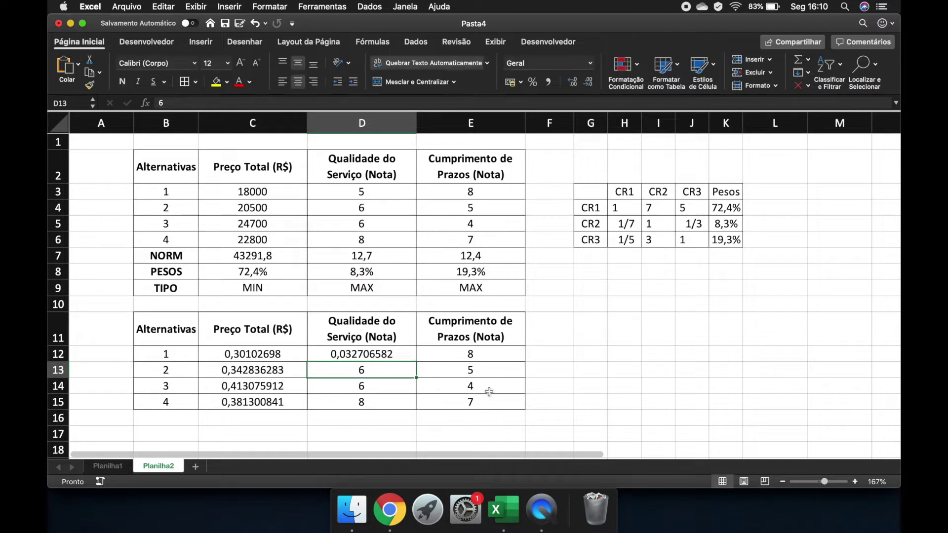
# - Make the quality NORM reference absolute and fill the formula down to alternative 4
pyautogui.press('Up')
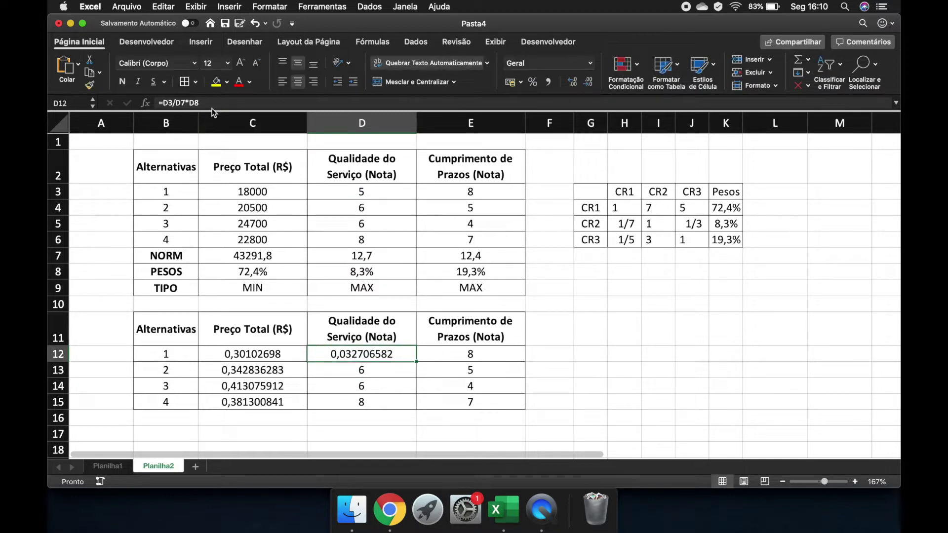
pyautogui.click(197, 103)
pyautogui.press('F4')
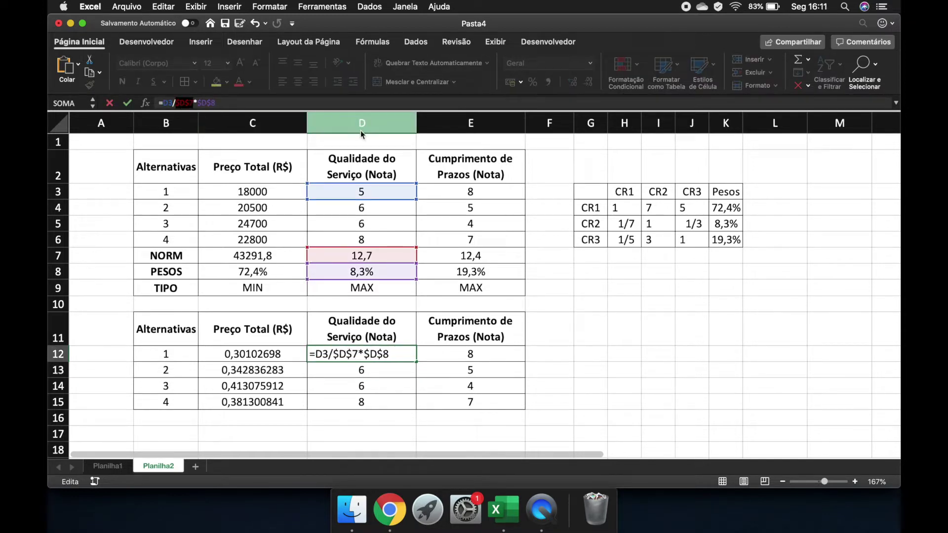
pyautogui.press('Return')
pyautogui.click(413, 360)
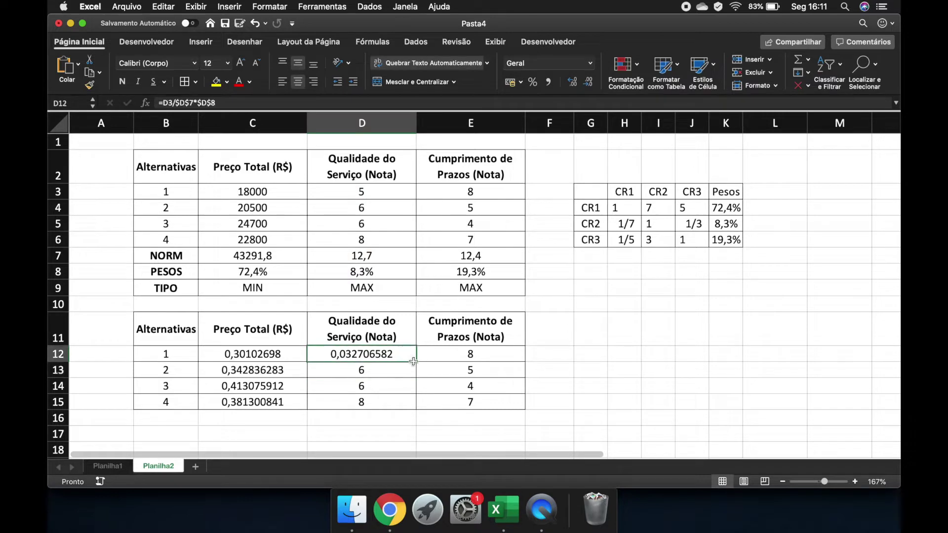
pyautogui.moveTo(413, 361); pyautogui.dragTo(414, 408)
# - Start the first deadline formula as the score times its weight divided by NORM
pyautogui.click(510, 350)
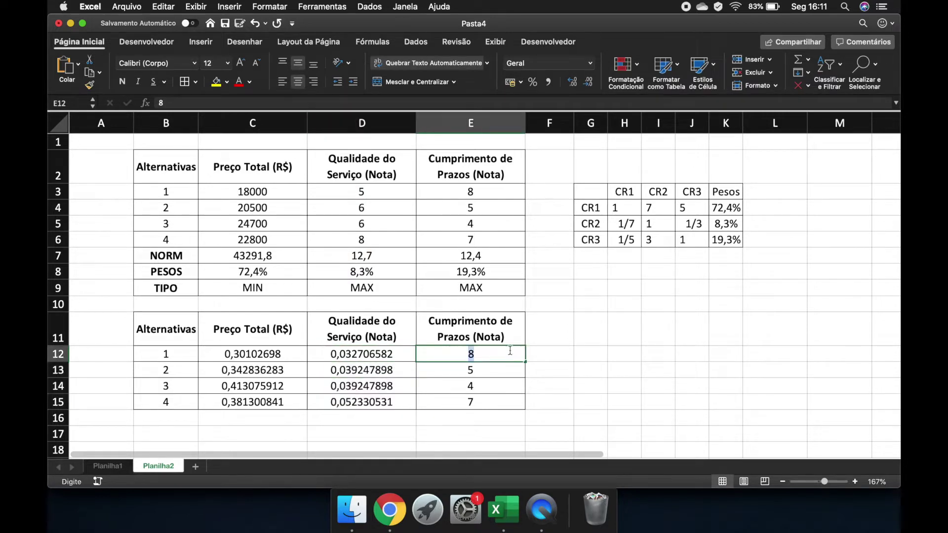
pyautogui.write('=')
pyautogui.press('Up')
pyautogui.press('Up')
pyautogui.press('Up')
pyautogui.press('Up')
pyautogui.press('Up')
pyautogui.press('Up')
pyautogui.press('Up')
pyautogui.press('Up')
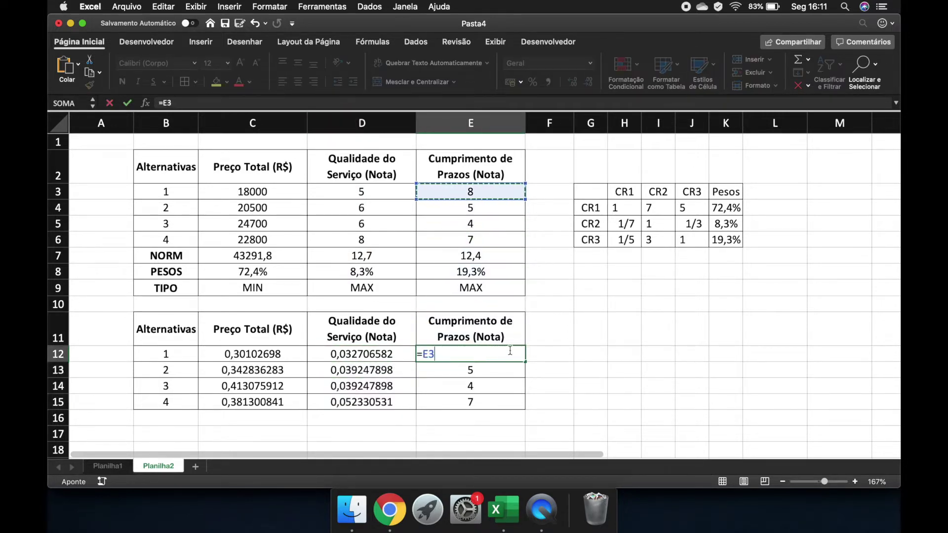
pyautogui.write('*')
pyautogui.press('Down')
pyautogui.press('Down')
pyautogui.press('Down')
pyautogui.press('Down')
pyautogui.press('Up')
pyautogui.press('Up')
pyautogui.press('Up')
pyautogui.press('Up')
pyautogui.press('Up')
pyautogui.press('Up')
pyautogui.press('Up')
pyautogui.press('Up')
pyautogui.press('Up')
pyautogui.press('Down')
pyautogui.write('/')
pyautogui.press('Up')
pyautogui.press('Up')
pyautogui.press('Up')
pyautogui.press('Up')
pyautogui.press('Up')
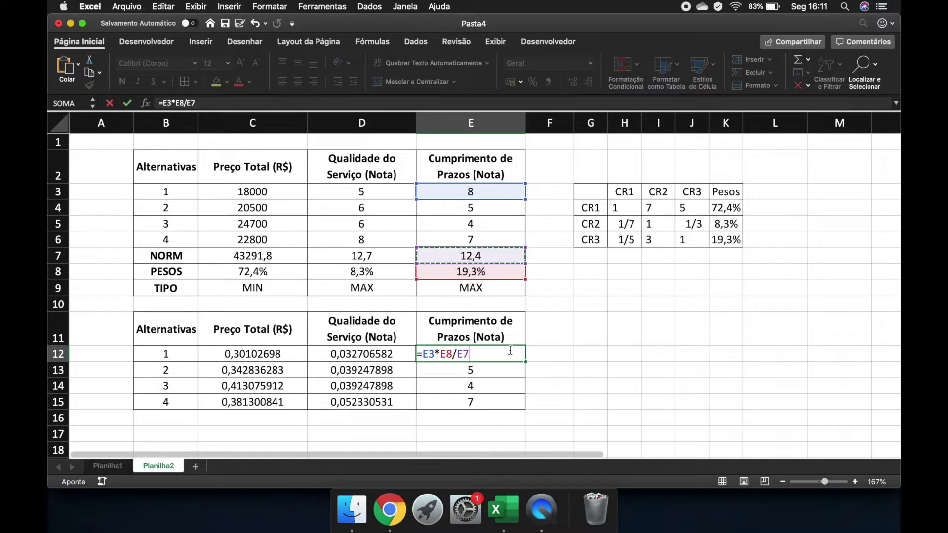
# - Lock the weight and NORM references as =E3*$E$8/$E$7 and fill down to E15
pyautogui.click(183, 104)
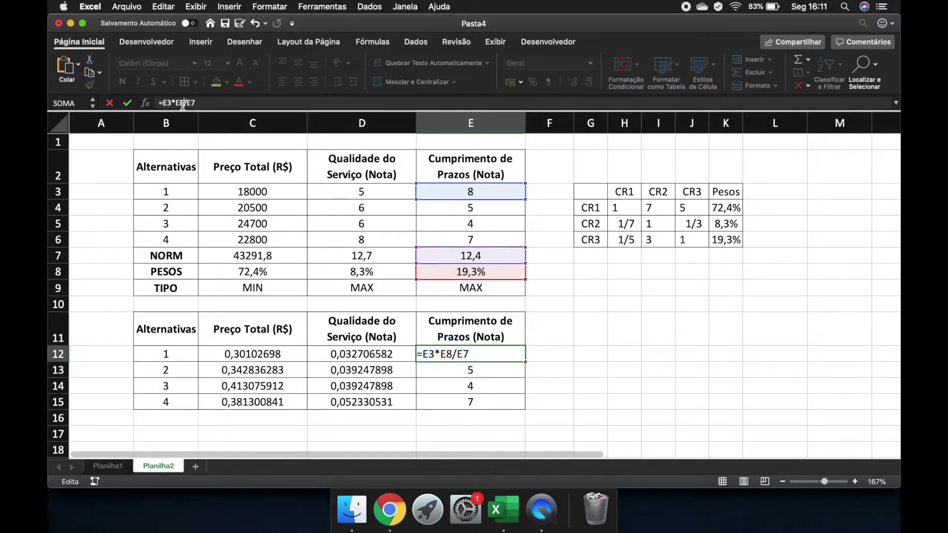
pyautogui.press('F4')
pyautogui.click(196, 104)
pyautogui.press('F4')
pyautogui.press('Return')
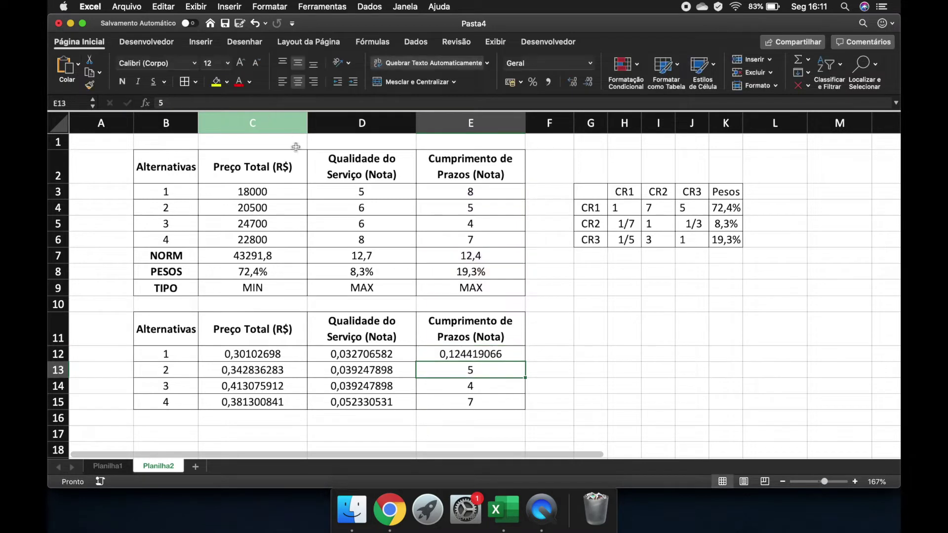
pyautogui.click(467, 354)
pyautogui.doubleClick(527, 362)
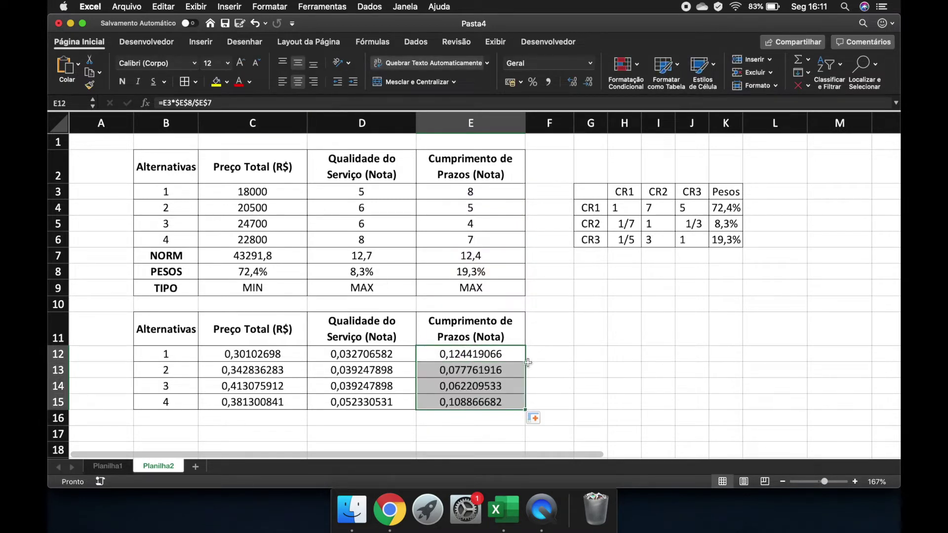
pyautogui.click(465, 350)
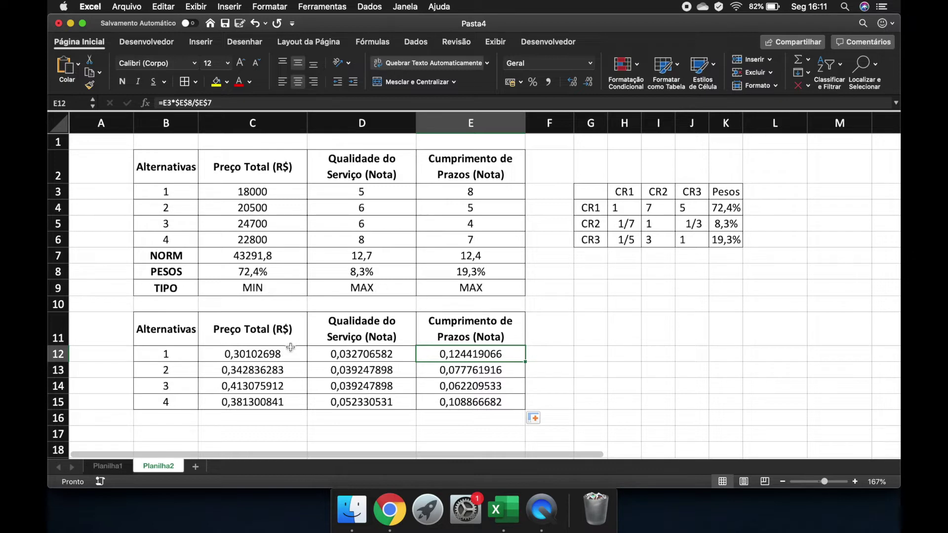
# - Review the weighted price formulas in C12:C15 without changing them
pyautogui.click(249, 355)
pyautogui.doubleClick(251, 349)
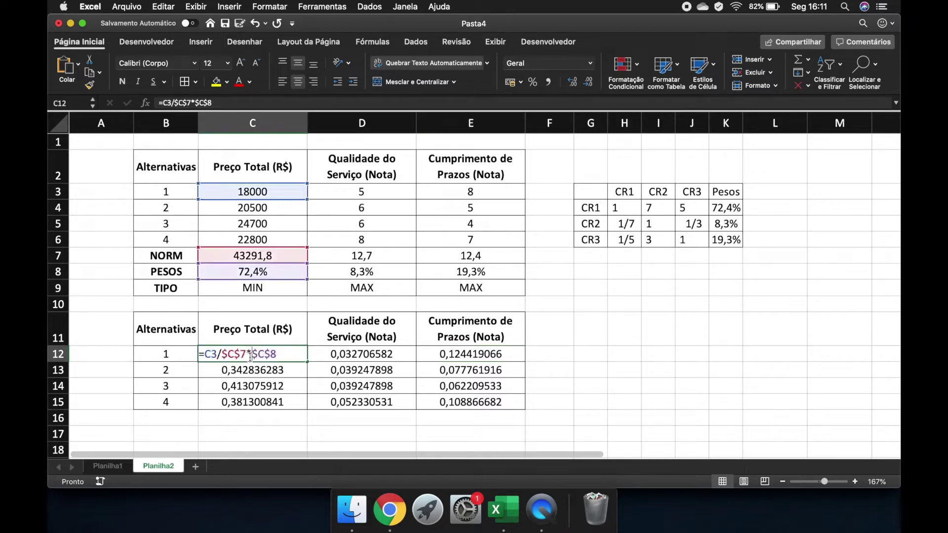
pyautogui.press('Down')
pyautogui.press('Down')
pyautogui.press('Escape')
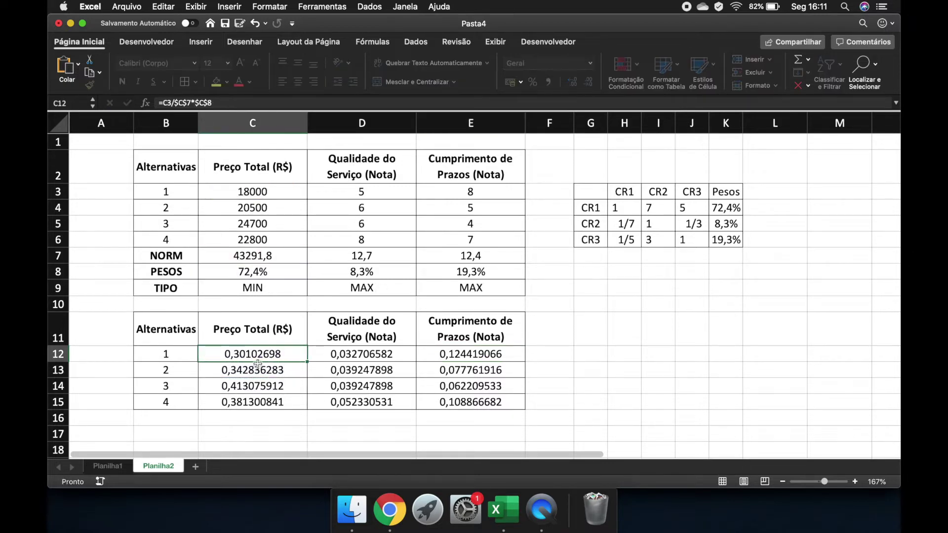
pyautogui.doubleClick(258, 357)
pyautogui.press('Escape')
pyautogui.doubleClick(291, 352)
pyautogui.press('Escape')
pyautogui.moveTo(291, 356); pyautogui.dragTo(286, 402)
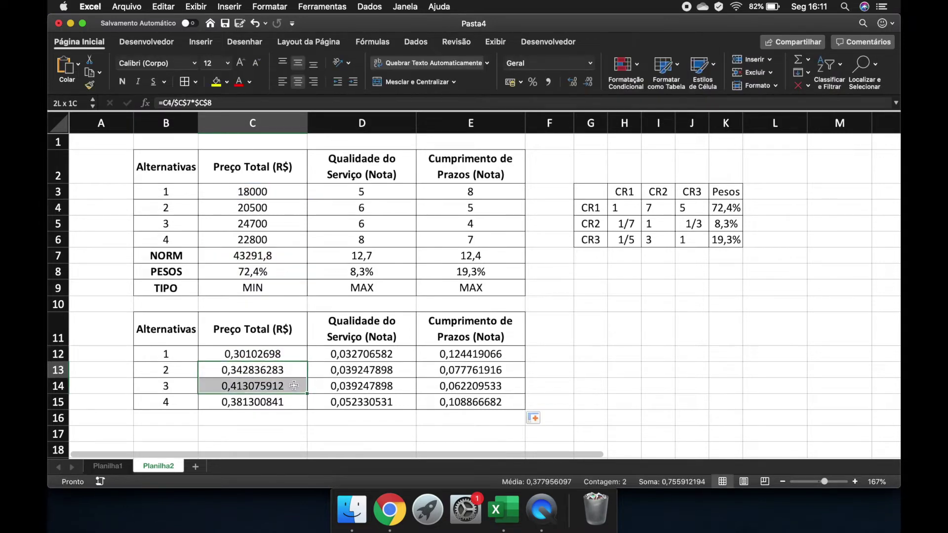
pyautogui.click(274, 349)
# - Type IDEAL and PIOR below alternative 4 and centre-align B16:E17
pyautogui.doubleClick(184, 415)
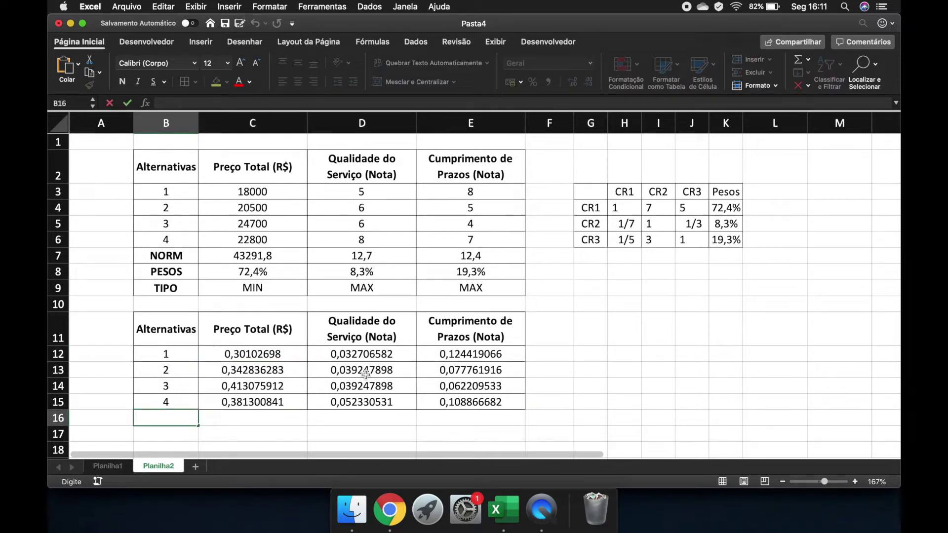
pyautogui.write('IDEAL')
pyautogui.press('Return')
pyautogui.press('Up')
pyautogui.press('Down')
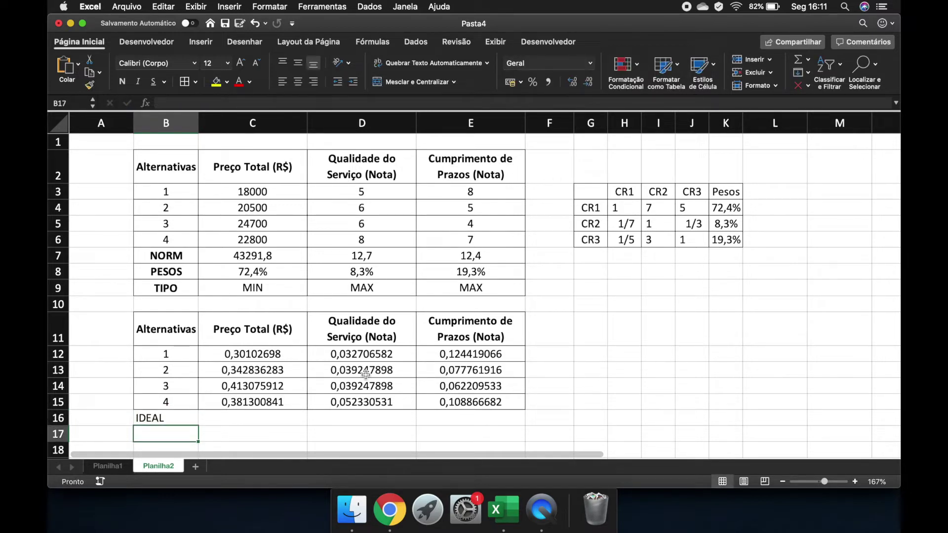
pyautogui.write('PIOR')
pyautogui.press('Return')
pyautogui.press('Up')
pyautogui.hotkey('shift', 'Up')
pyautogui.hotkey('shift', 'Right')
pyautogui.hotkey('shift', 'Right')
pyautogui.hotkey('shift', 'Right')
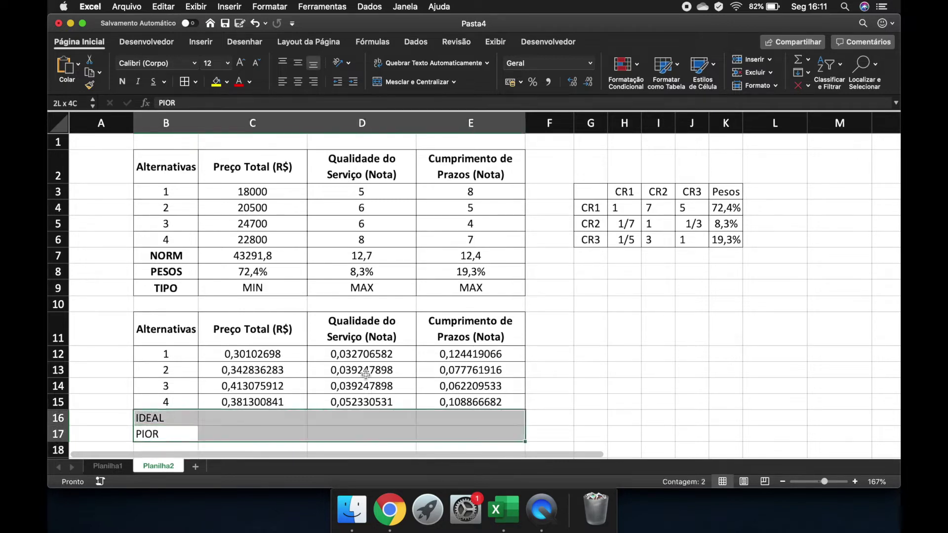
pyautogui.click(298, 83)
# - Check the three criterion headings, then return to the IDEAL price cell
pyautogui.click(261, 418)
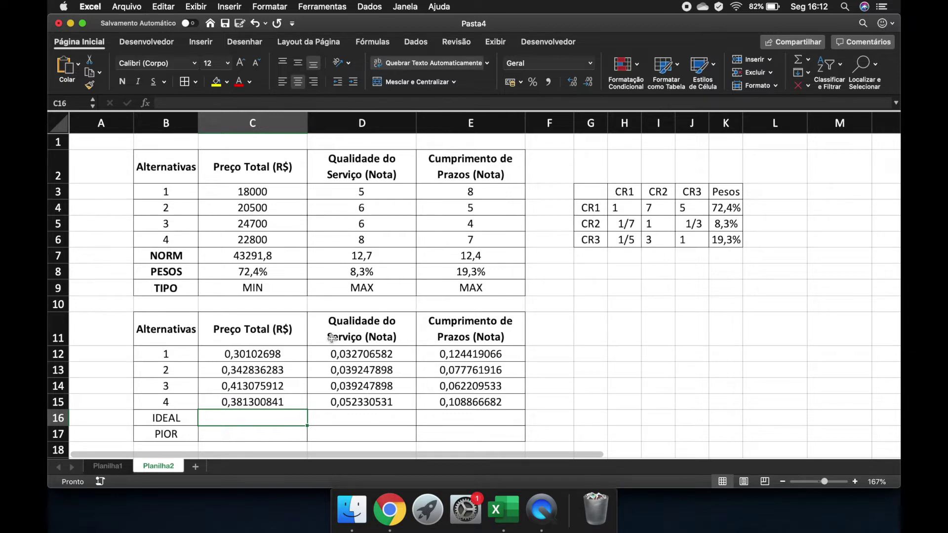
pyautogui.click(249, 330)
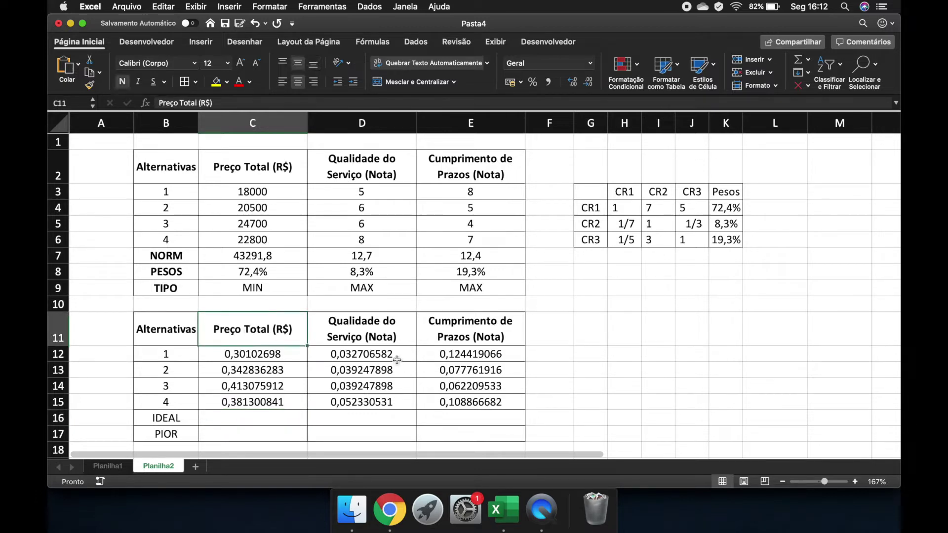
pyautogui.click(377, 331)
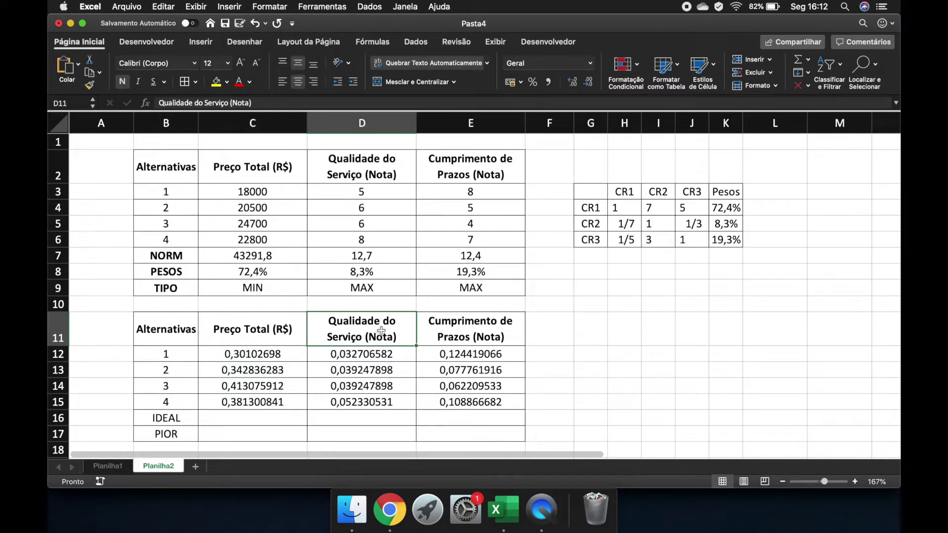
pyautogui.click(481, 330)
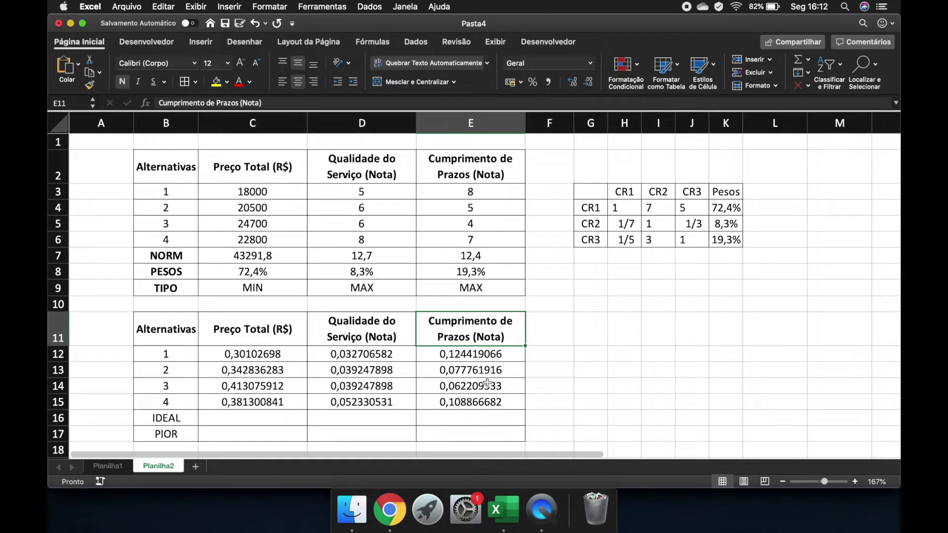
pyautogui.click(265, 419)
pyautogui.click(604, 419)
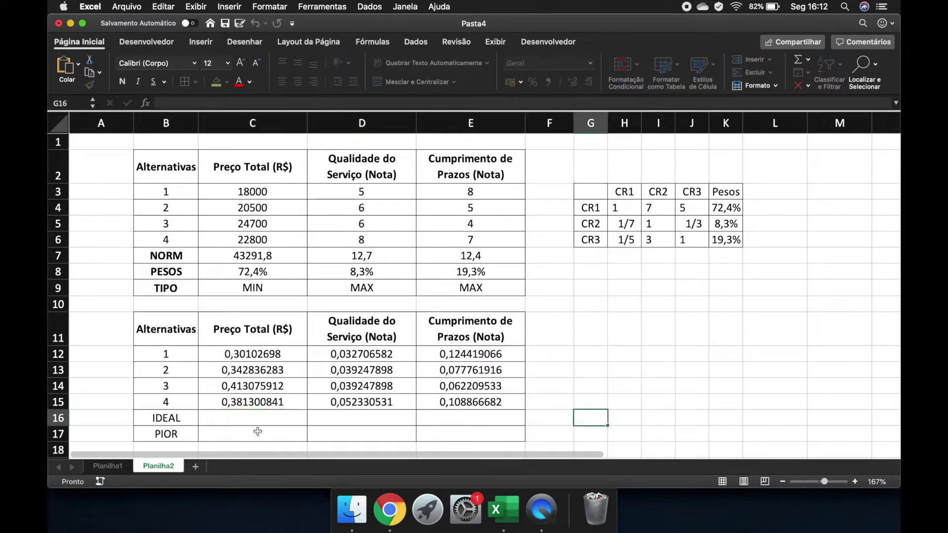
# - Set the price IDEAL to =MÍNIMO and PIOR to =MÁXIMO of the four weighted prices
pyautogui.click(263, 422)
pyautogui.write('=')
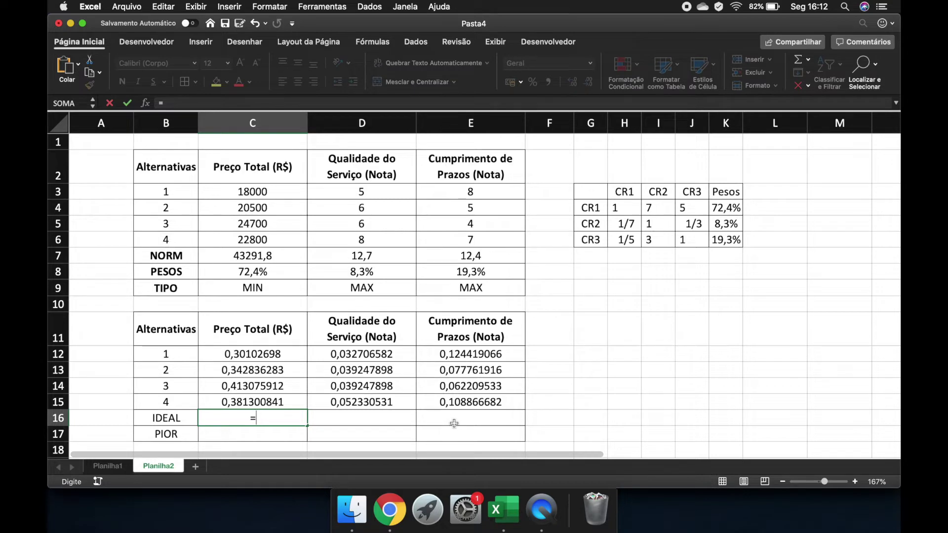
pyautogui.write('mín')
pyautogui.press('Tab')
pyautogui.press('Up')
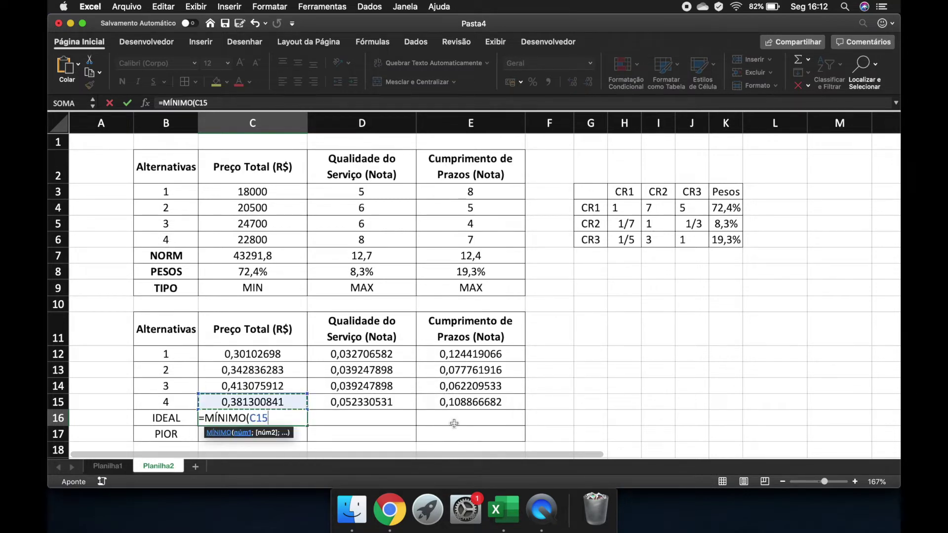
pyautogui.hotkey('shift', 'Up')
pyautogui.hotkey('shift', 'Up')
pyautogui.hotkey('shift', 'Up')
pyautogui.write(')')
pyautogui.press('Return')
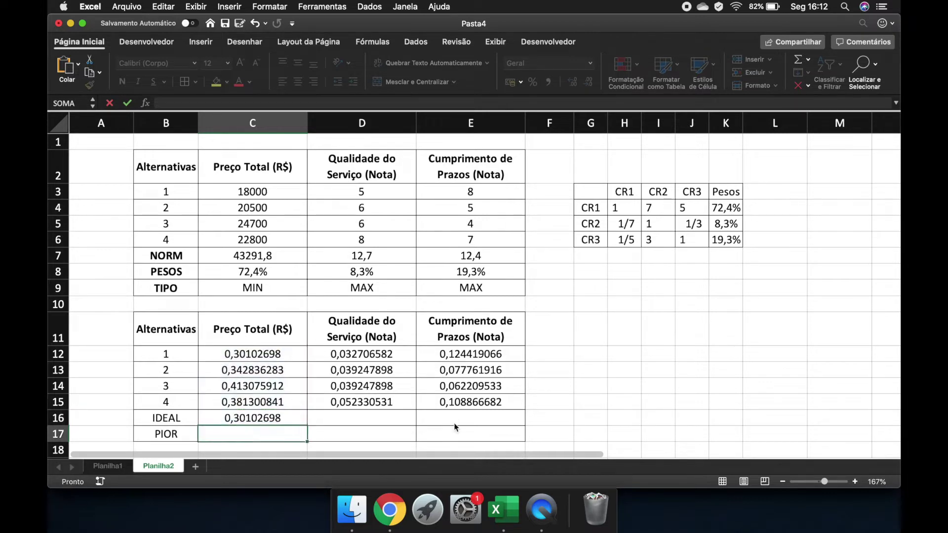
pyautogui.write('=m')
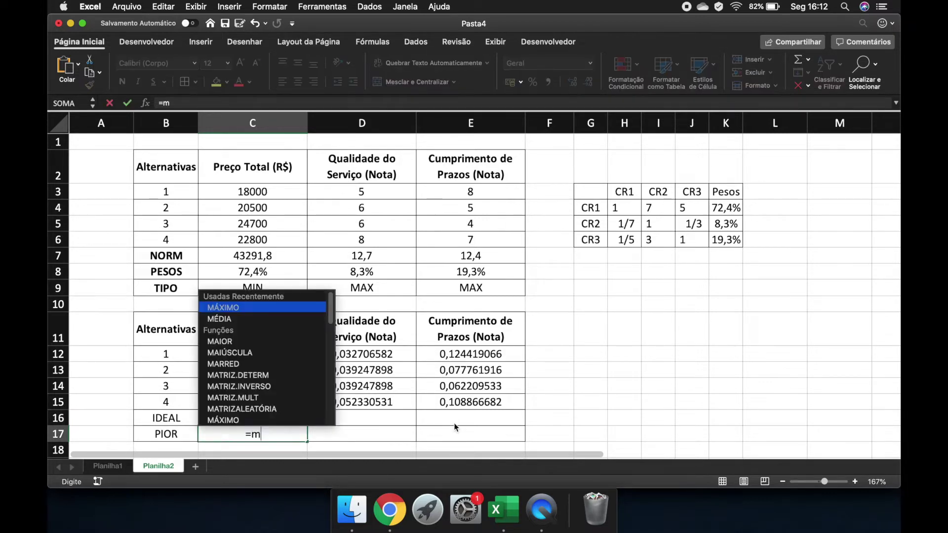
pyautogui.write('áxi')
pyautogui.press('Tab')
pyautogui.press('Up')
pyautogui.press('Up')
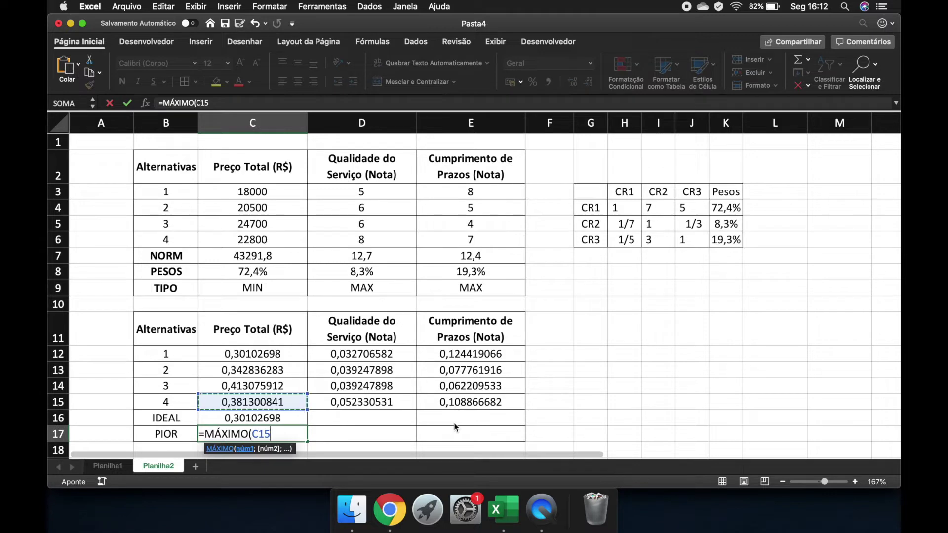
pyautogui.hotkey('shift', 'Up')
pyautogui.hotkey('shift', 'Up')
pyautogui.hotkey('shift', 'Up')
pyautogui.write(')')
pyautogui.press('Return')
pyautogui.press('Up')
pyautogui.press('Up')
# - Set the quality IDEAL to =MÁXIMO and PIOR to =MÍNIMO of the four quality values
pyautogui.press('Right')
pyautogui.write('=')
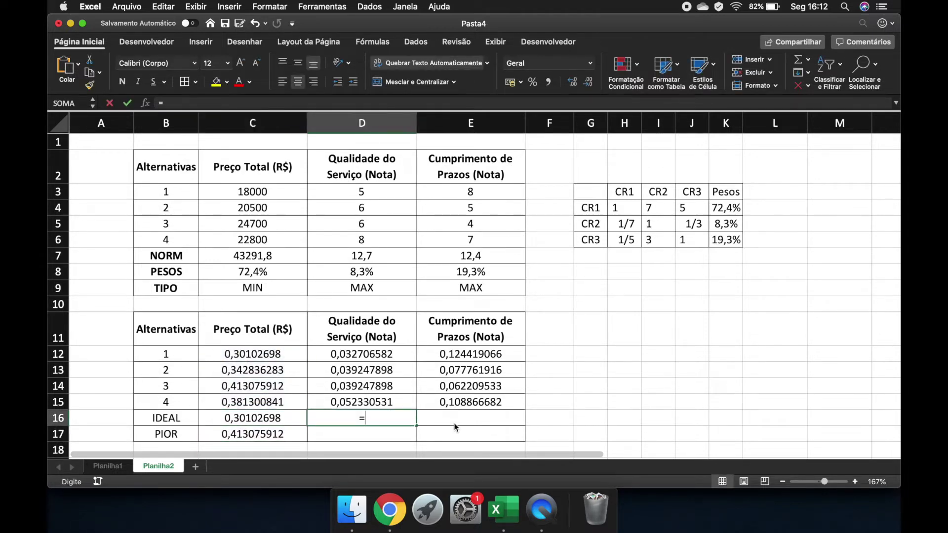
pyautogui.write('máx')
pyautogui.press('Tab')
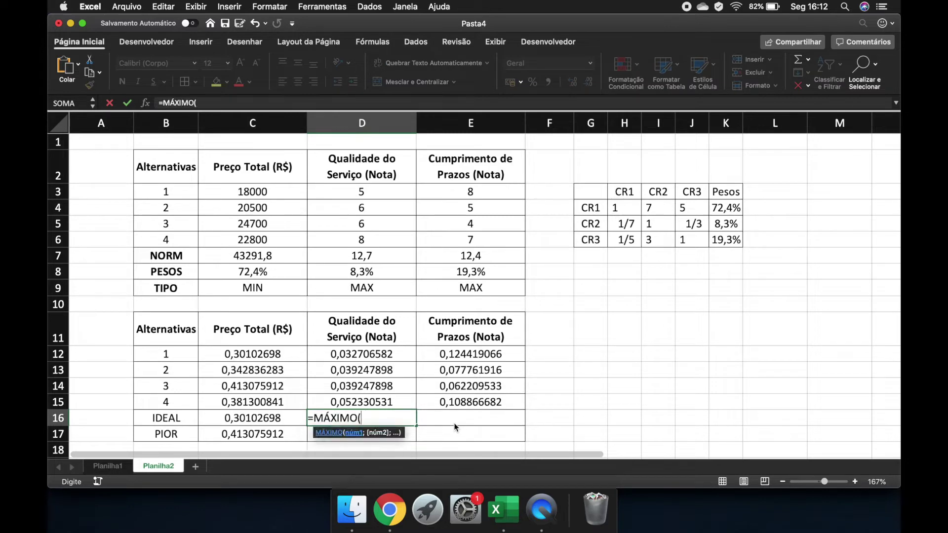
pyautogui.press('Up')
pyautogui.hotkey('shift', 'Up')
pyautogui.hotkey('shift', 'Up')
pyautogui.hotkey('shift', 'Up')
pyautogui.write(')')
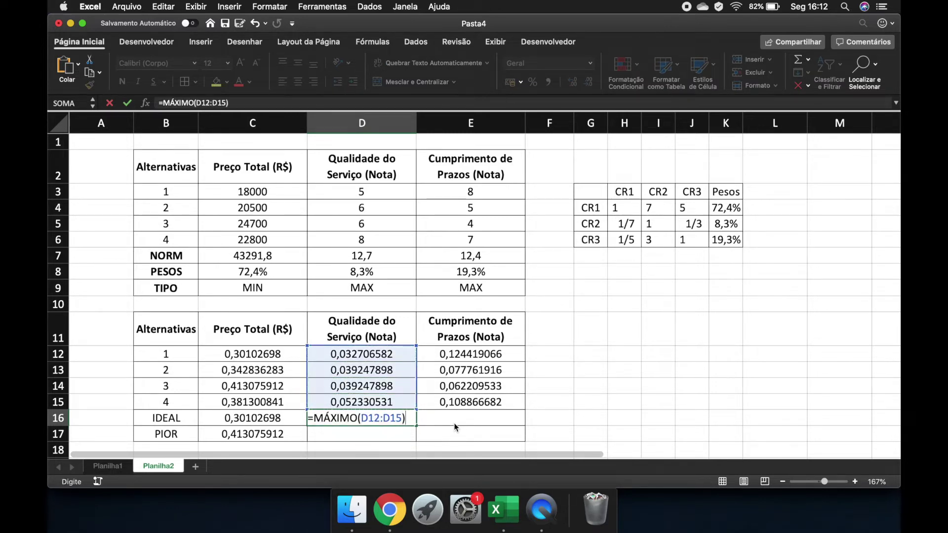
pyautogui.press('Return')
pyautogui.write('=m')
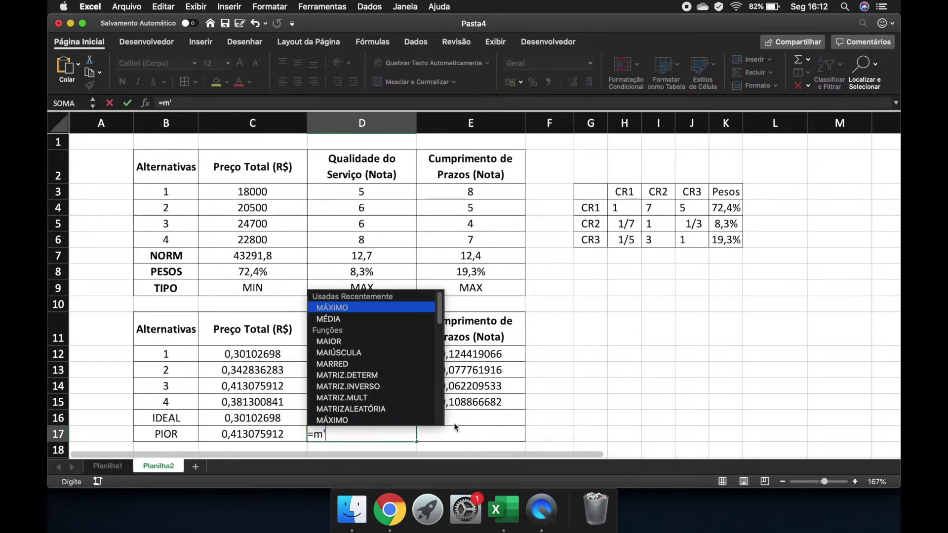
pyautogui.write('ín')
pyautogui.press('Tab')
pyautogui.press('Up')
pyautogui.press('Up')
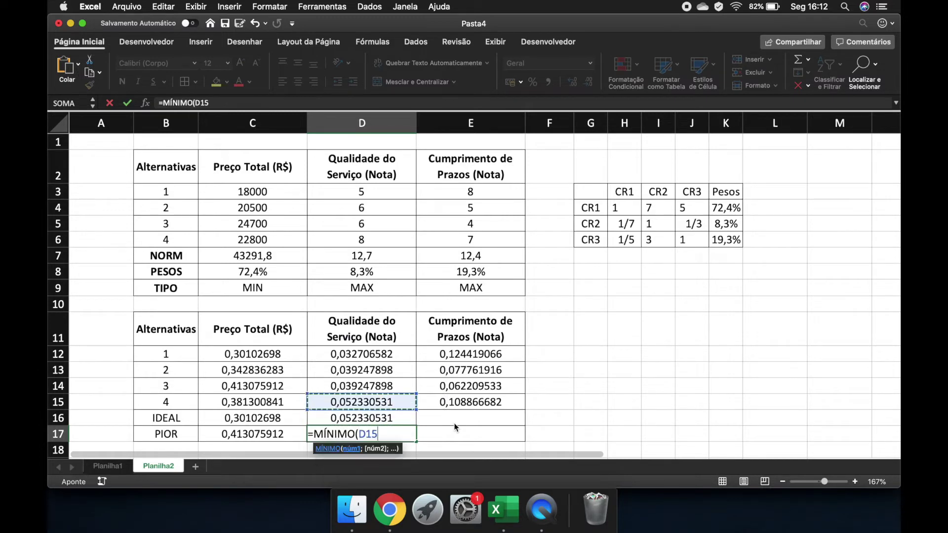
pyautogui.hotkey('shift', 'Up')
pyautogui.hotkey('shift', 'Up')
pyautogui.hotkey('shift', 'Up')
pyautogui.press('Return')
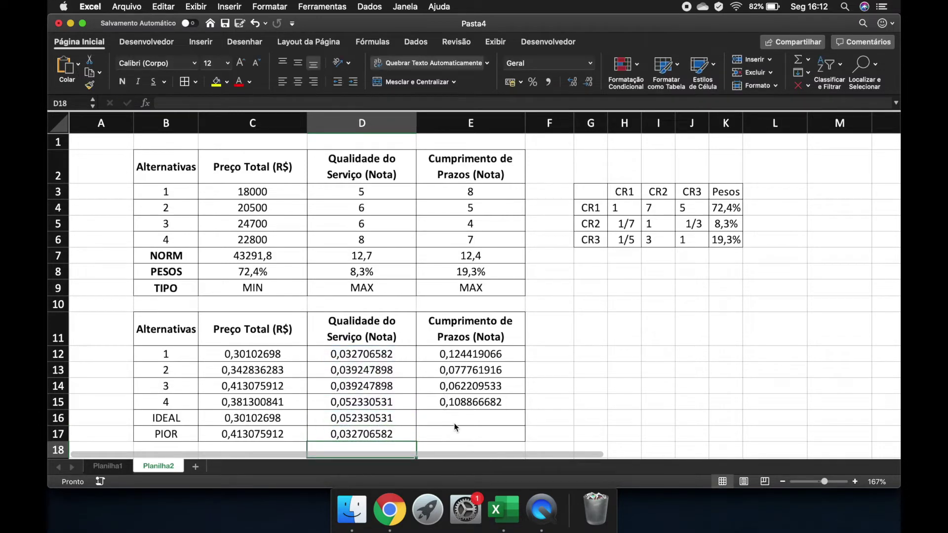
# - Give the deadline column IDEAL =MÁXIMO(E12:E15) (0,124) and PIOR =MÍNIMO (0,062)
pyautogui.press('Up')
pyautogui.press('Right')
pyautogui.press('Up')
pyautogui.write('=máx')
pyautogui.press('Tab')
pyautogui.press('Up')
pyautogui.press('Up')
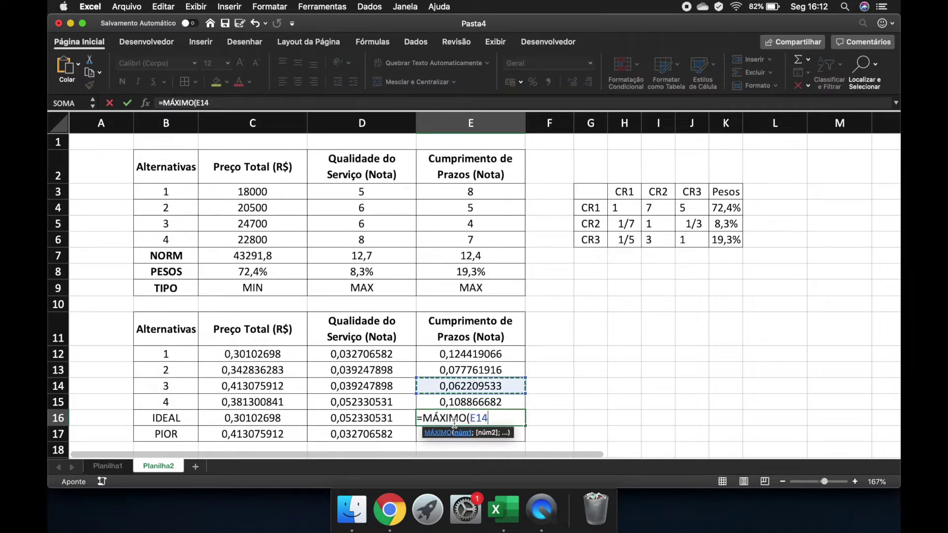
pyautogui.press('Down')
pyautogui.hotkey('shift', 'Up')
pyautogui.hotkey('shift', 'Up')
pyautogui.hotkey('shift', 'Up')
pyautogui.write(')')
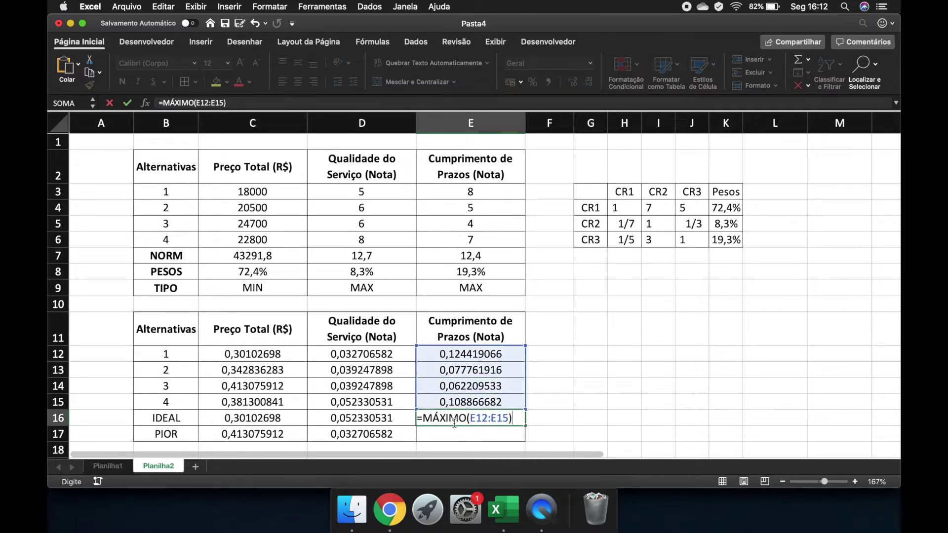
pyautogui.press('Return')
pyautogui.write('=m')
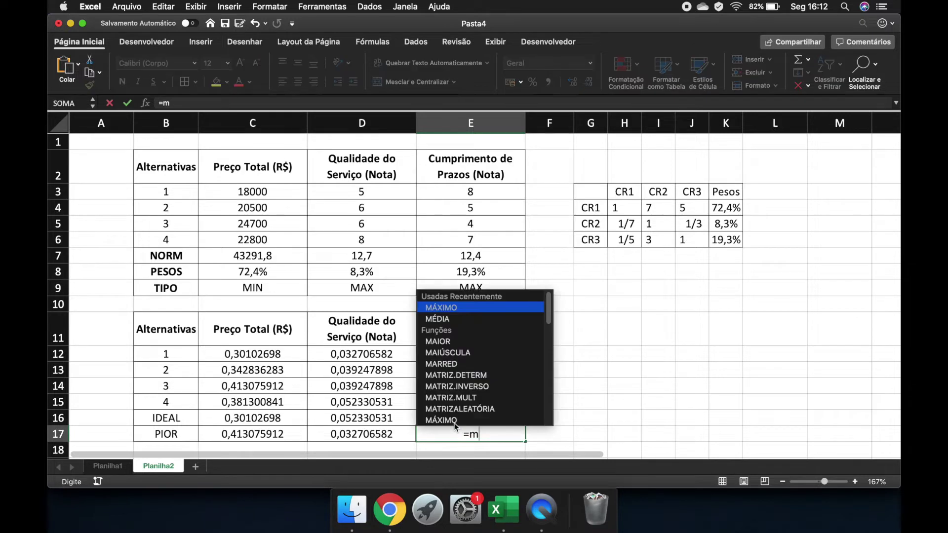
pyautogui.write('í')
pyautogui.write('n')
pyautogui.press('Tab')
pyautogui.press('Up')
pyautogui.press('Up')
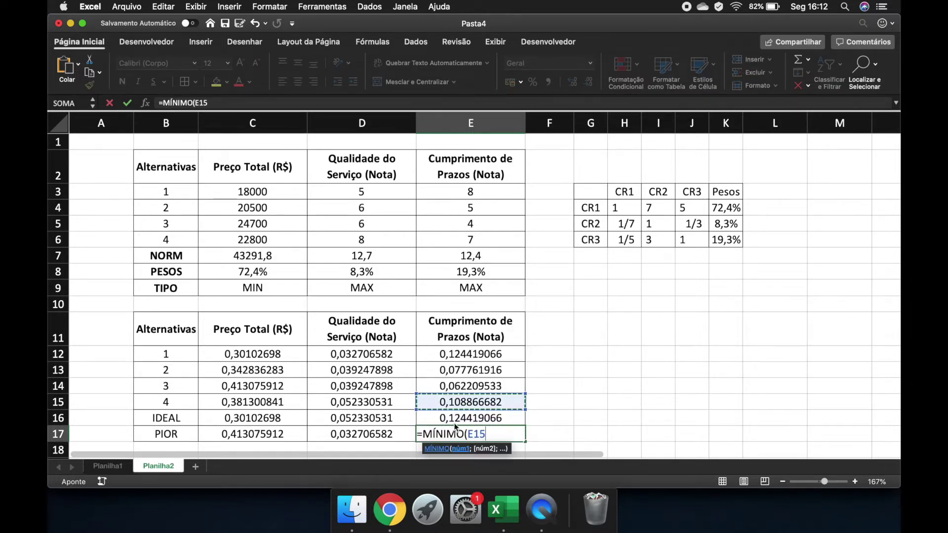
pyautogui.hotkey('shift', 'Up')
pyautogui.hotkey('shift', 'Up')
pyautogui.press('Return')
pyautogui.press('Up')
pyautogui.press('Up')
pyautogui.press('Up')
pyautogui.press('Up')
pyautogui.press('Up')
pyautogui.press('Up')
pyautogui.press('Up')
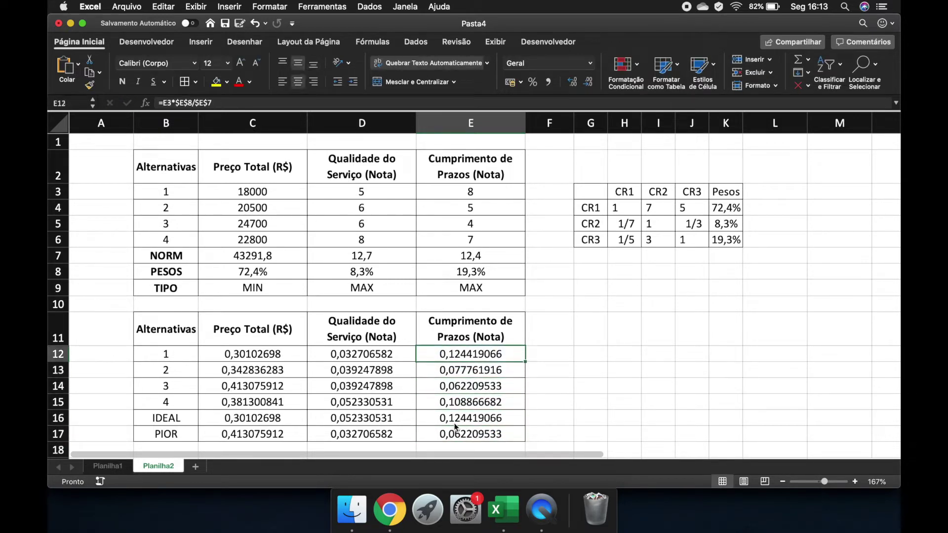
pyautogui.press('Right')
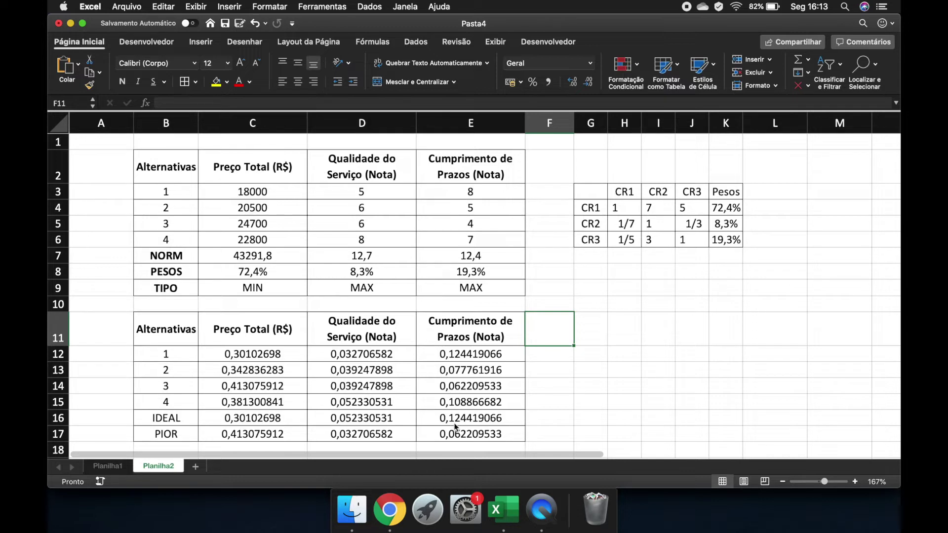
# - Add the headings dp in F11 and dm in G11 beside the weighted table
pyautogui.write('dp')
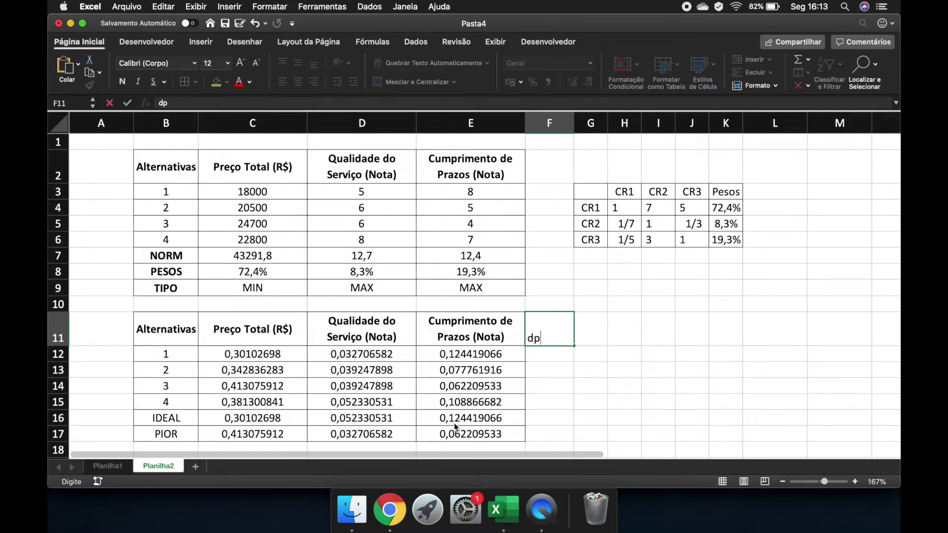
pyautogui.press('Return')
pyautogui.press('Up')
pyautogui.press('Right')
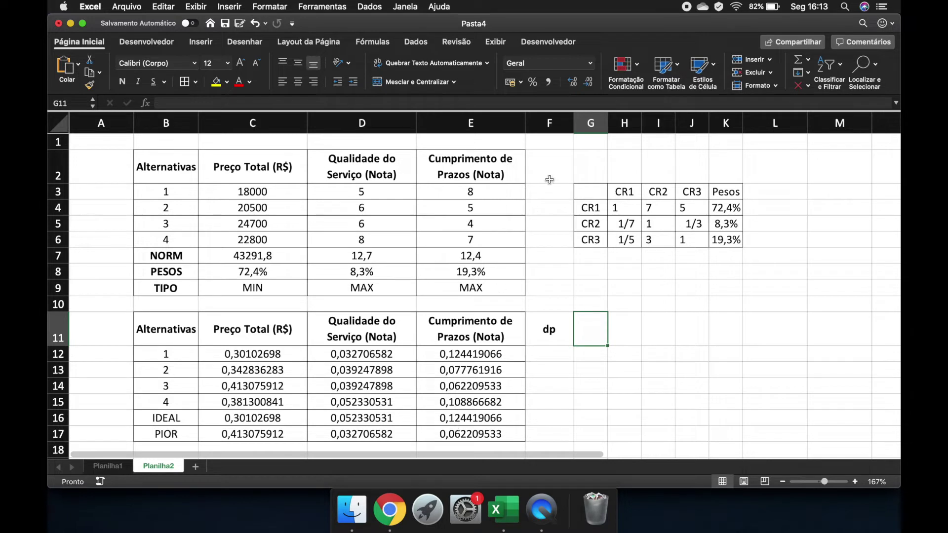
pyautogui.moveTo(604, 123); pyautogui.dragTo(615, 122)
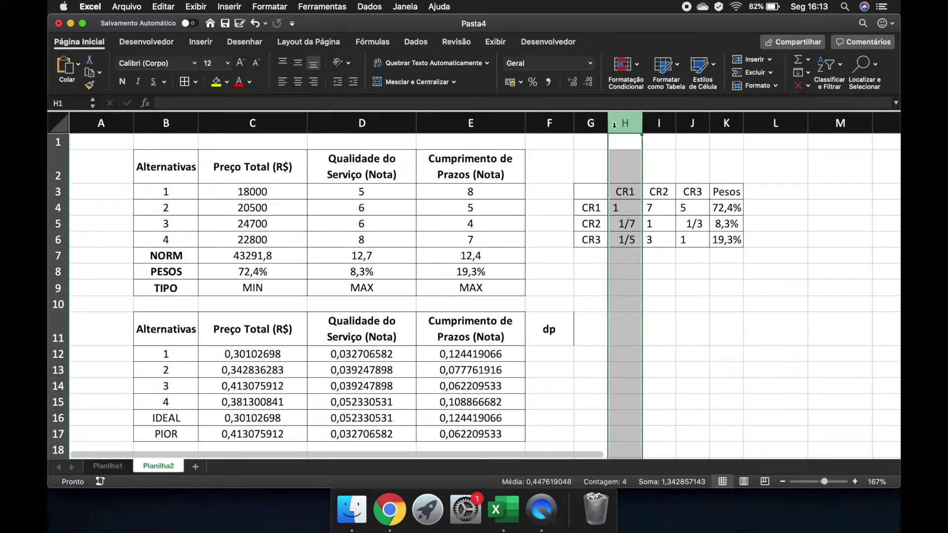
pyautogui.write('dm')
pyautogui.press('Return')
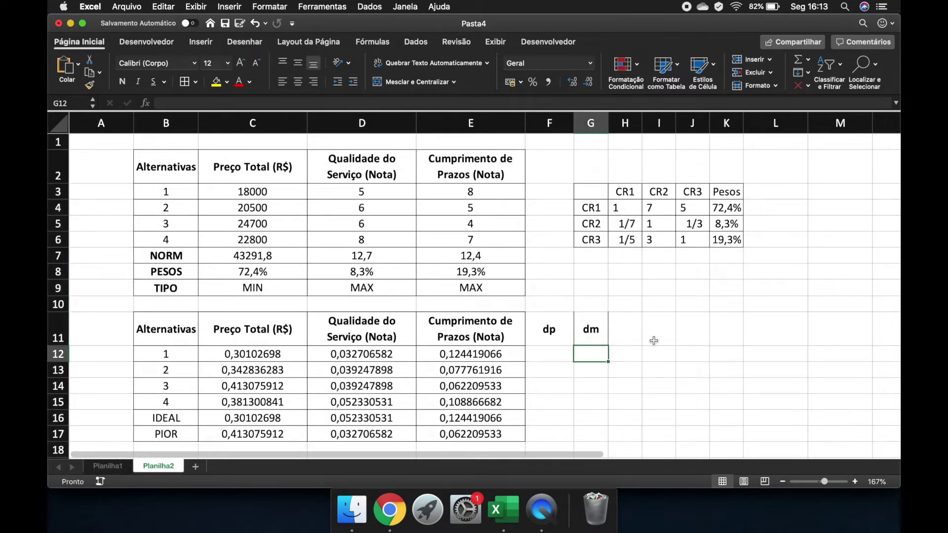
# - In F12, sum the squared differences between alternative 1 (row 12) and the IDEAL row 16
pyautogui.press('Left')
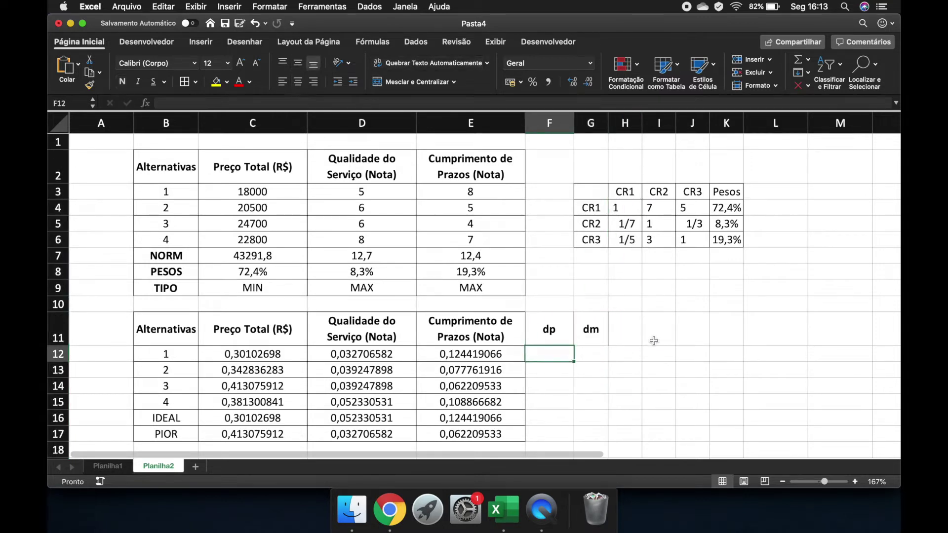
pyautogui.write('=')
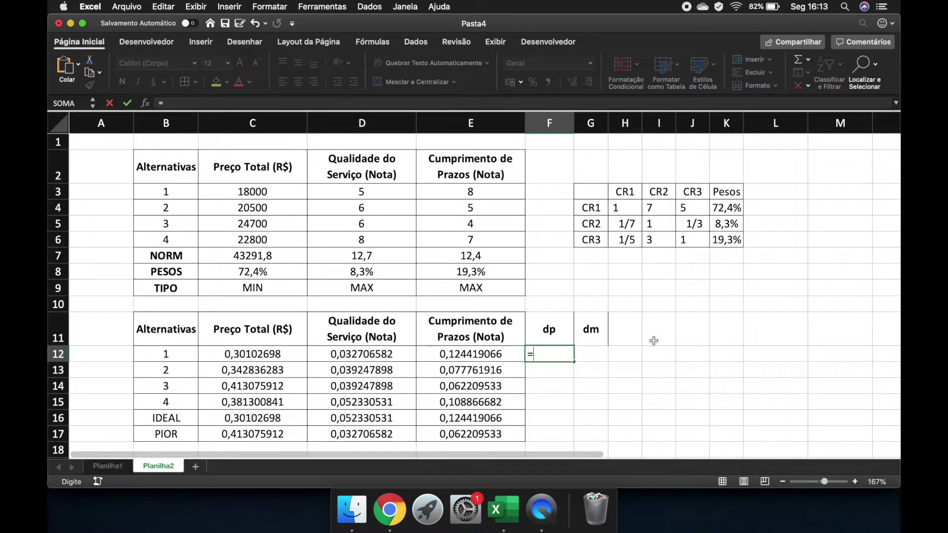
pyautogui.write('(')
pyautogui.press('Left')
pyautogui.press('Left')
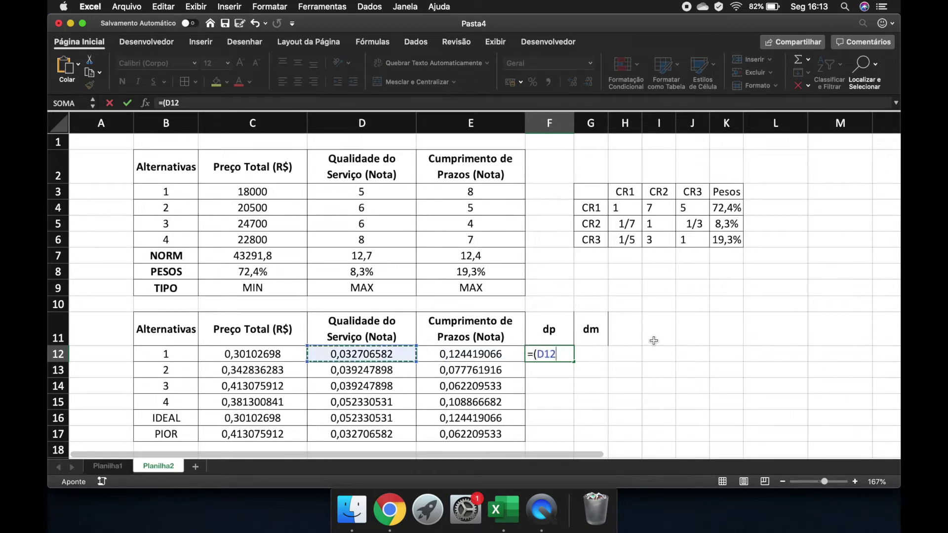
pyautogui.press('Left')
pyautogui.write('-')
pyautogui.press('Down')
pyautogui.press('Down')
pyautogui.press('Down')
pyautogui.press('Down')
pyautogui.press('Left')
pyautogui.press('Left')
pyautogui.press('Left')
pyautogui.write(')^2+')
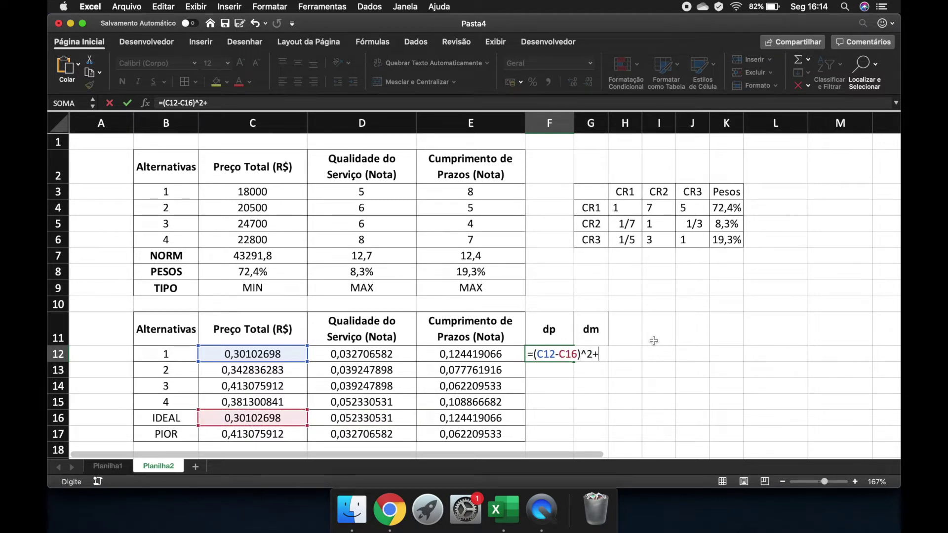
pyautogui.press('Left')
pyautogui.press('Left')
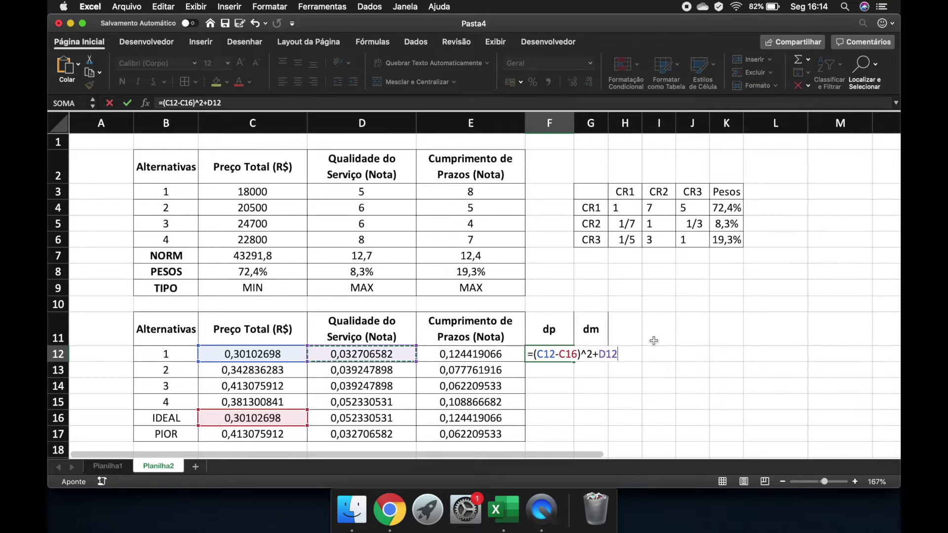
pyautogui.press('BackSpace')
pyautogui.press('BackSpace')
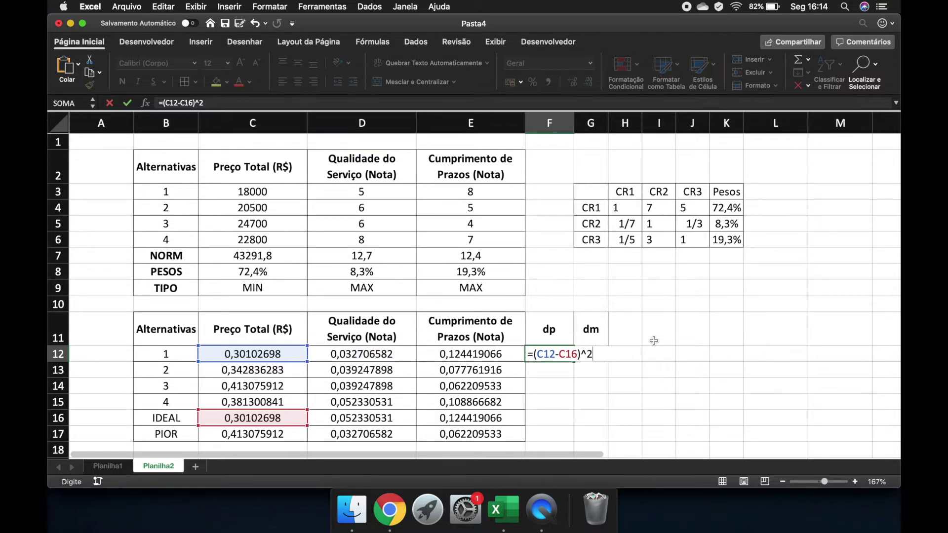
pyautogui.write('(')
pyautogui.press('Left')
pyautogui.press('BackSpace')
pyautogui.press('BackSpace')
pyautogui.press('BackSpace')
pyautogui.press('BackSpace')
pyautogui.press('BackSpace')
pyautogui.write('2+(')
pyautogui.press('Left')
pyautogui.press('Left')
pyautogui.write('-')
pyautogui.press('Left')
pyautogui.press('Down')
pyautogui.press('Down')
pyautogui.press('Down')
pyautogui.press('Left')
pyautogui.press('Down')
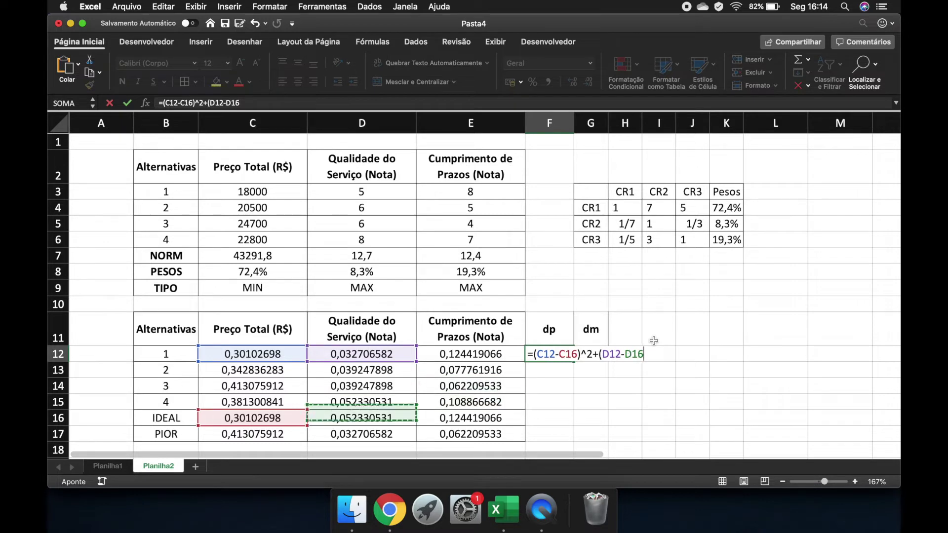
pyautogui.write(')^2+(')
pyautogui.press('Left')
pyautogui.write('-')
pyautogui.press('Left')
pyautogui.press('Down')
pyautogui.press('Down')
pyautogui.press('Down')
pyautogui.press('Down')
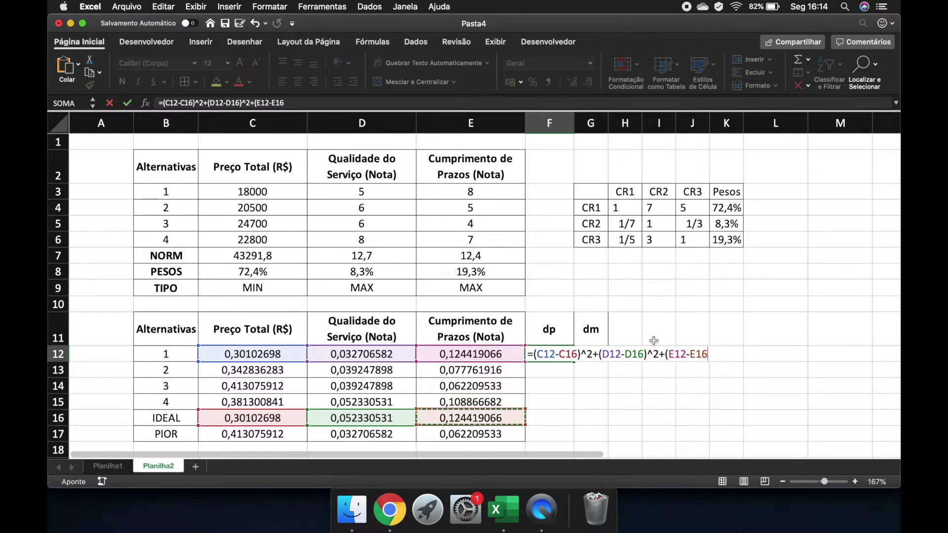
pyautogui.write(')^2')
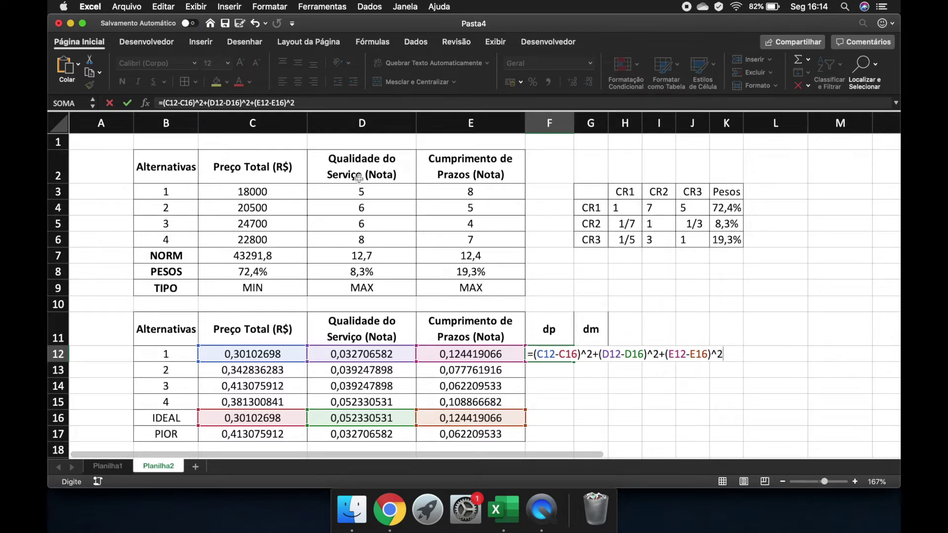
# - Wrap the F12 formula in RAIZ so it gives the distance 0,01962
pyautogui.click(161, 103)
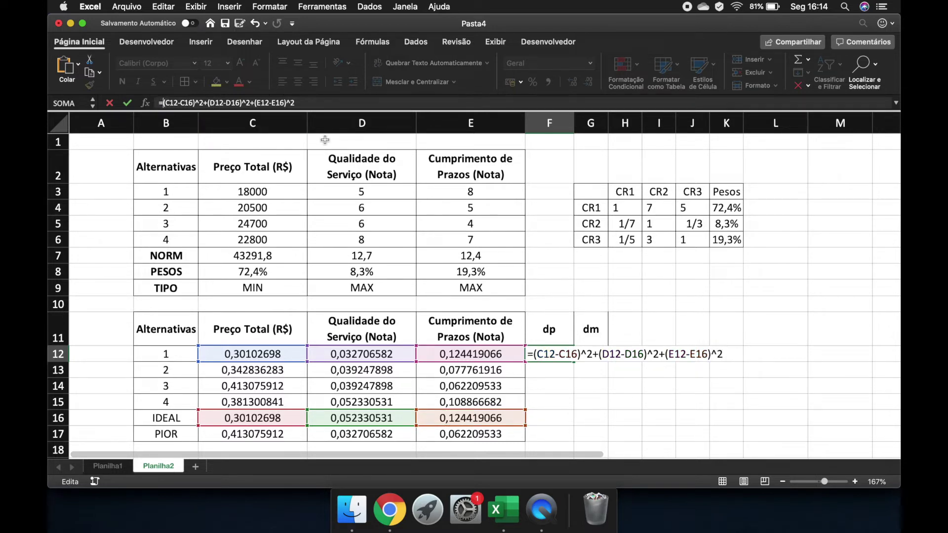
pyautogui.write('(')
pyautogui.write(')')
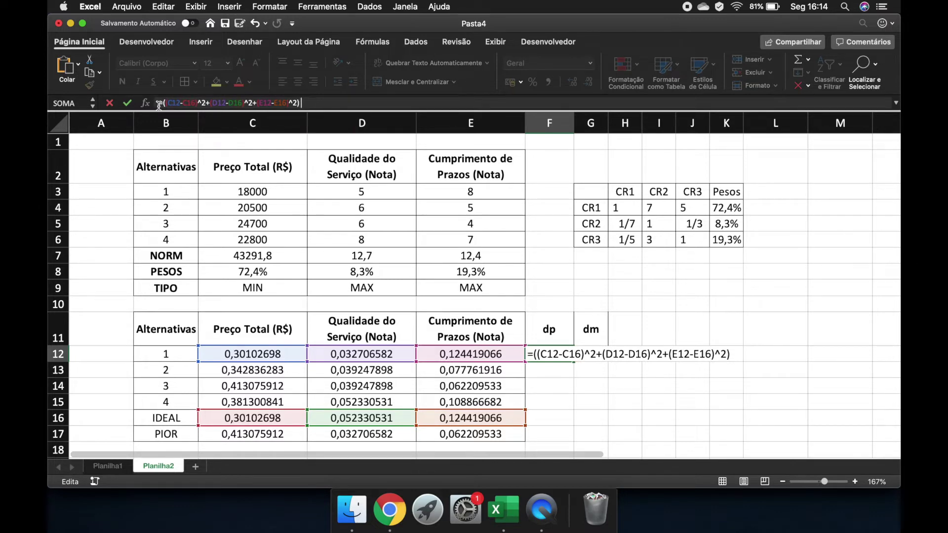
pyautogui.click(163, 103)
pyautogui.write('raiz')
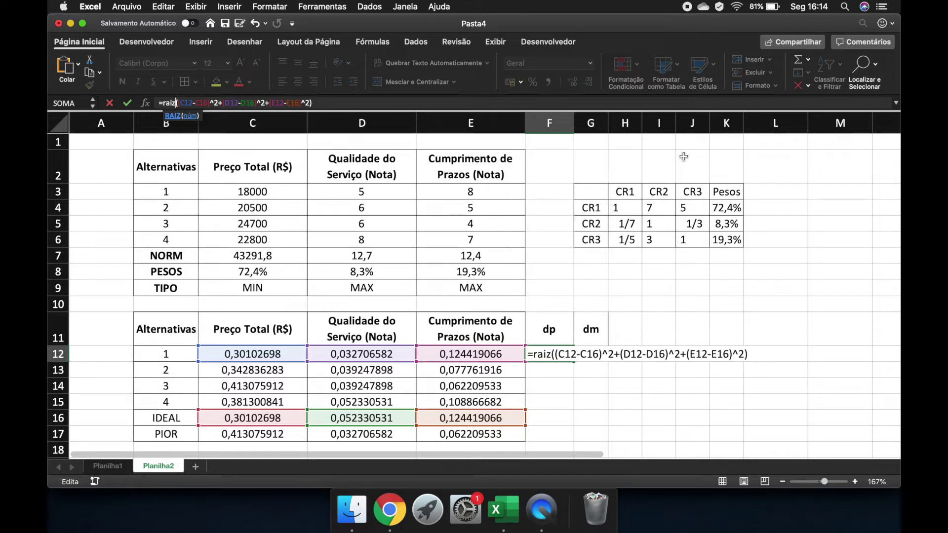
pyautogui.press('Return')
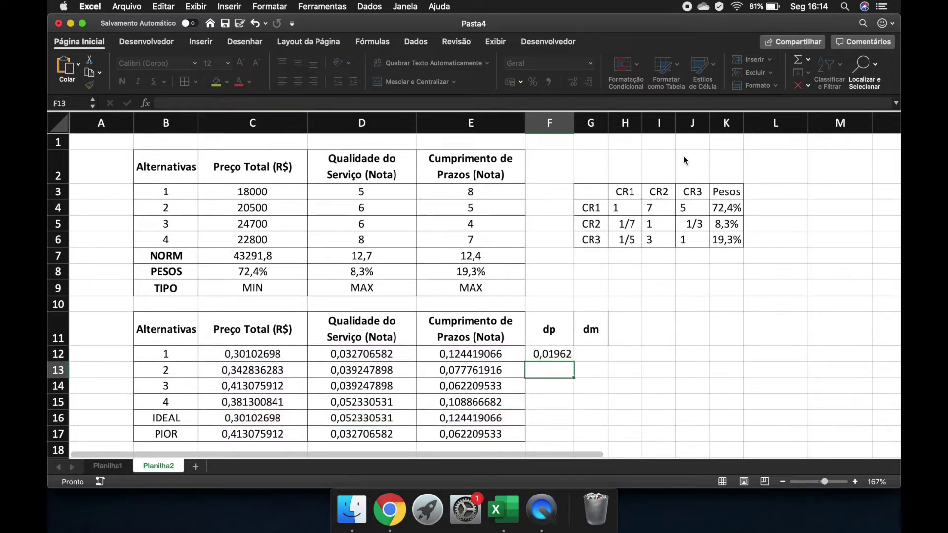
# - Change C16, D16 and E16 in F12 to absolute $C$16, $D$16 and $E$16
pyautogui.click(207, 103)
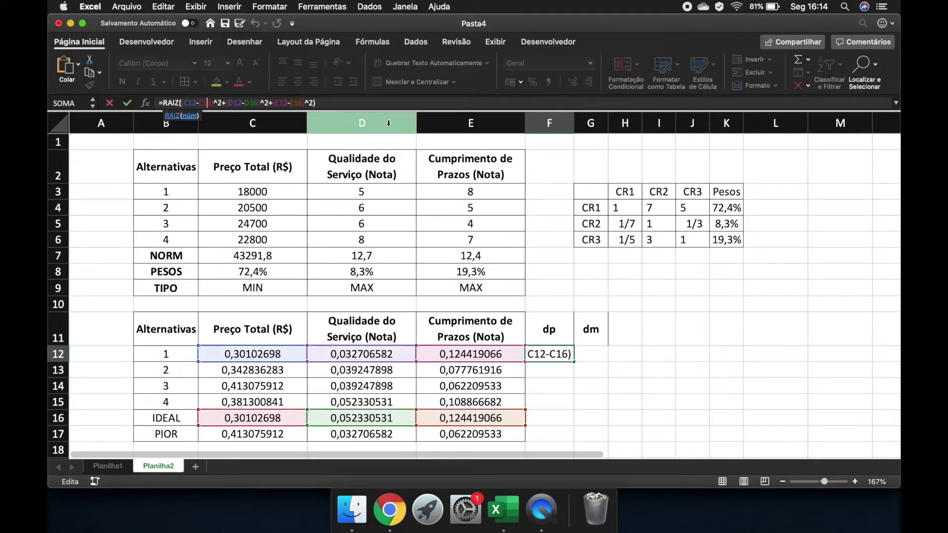
pyautogui.press('F4')
pyautogui.click(261, 103)
pyautogui.press('F4')
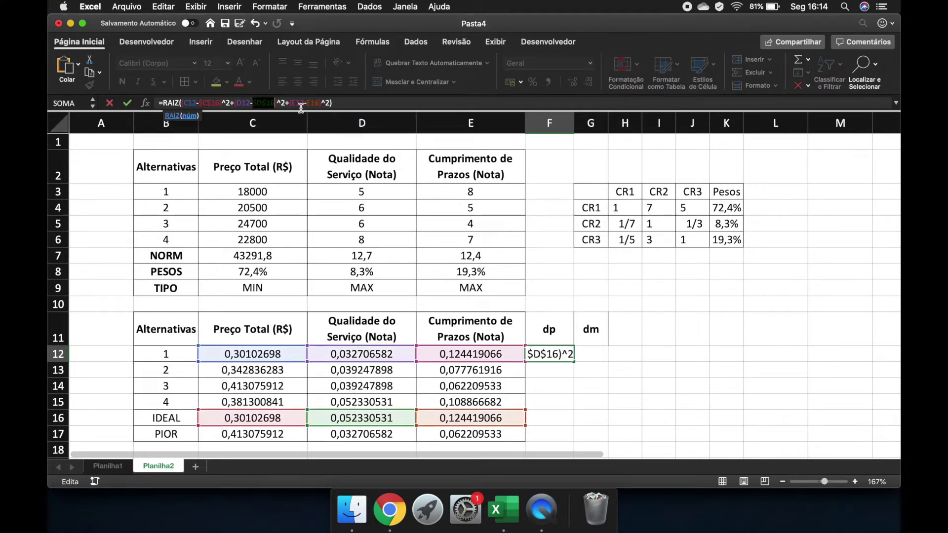
pyautogui.click(315, 103)
pyautogui.press('F4')
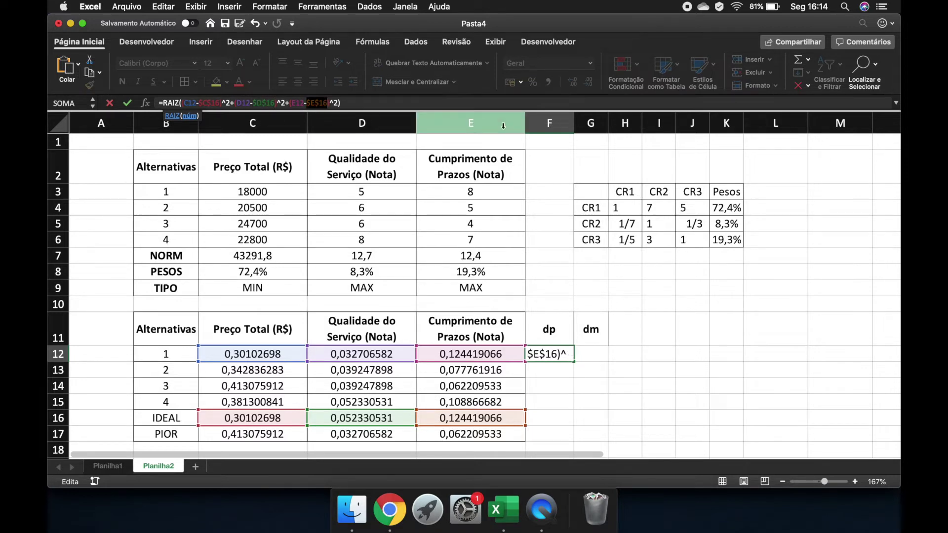
pyautogui.press('Return')
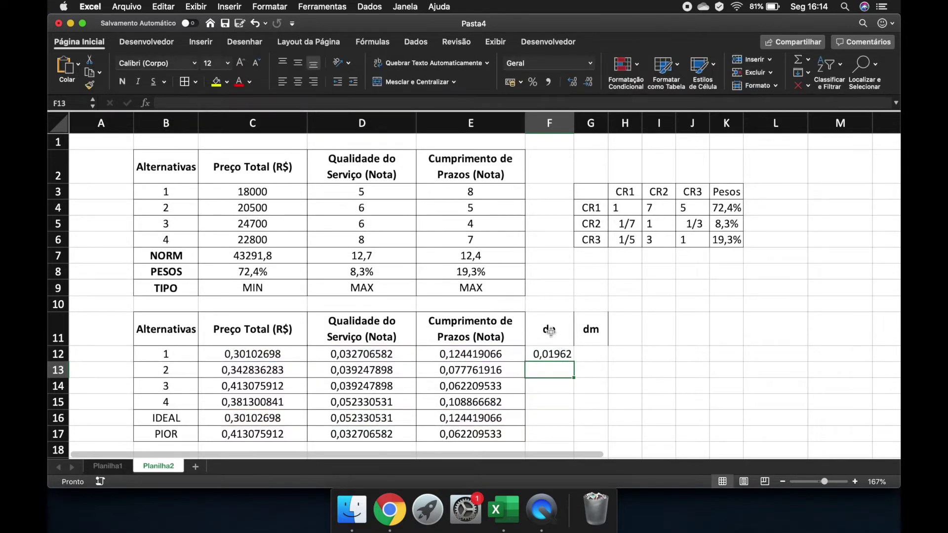
# - Review the F12 distance formula and keep it unchanged at 0,01962
pyautogui.click(551, 330)
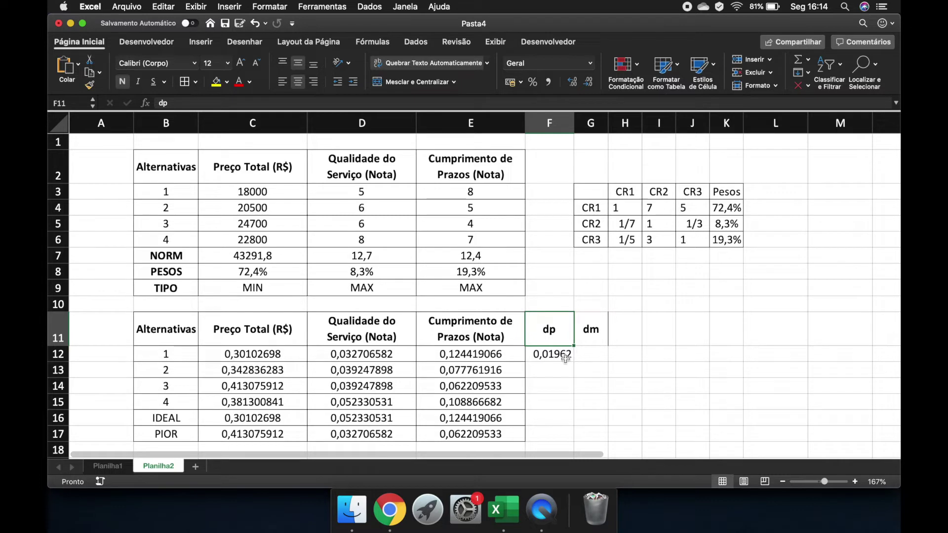
pyautogui.click(571, 357)
pyautogui.click(348, 102)
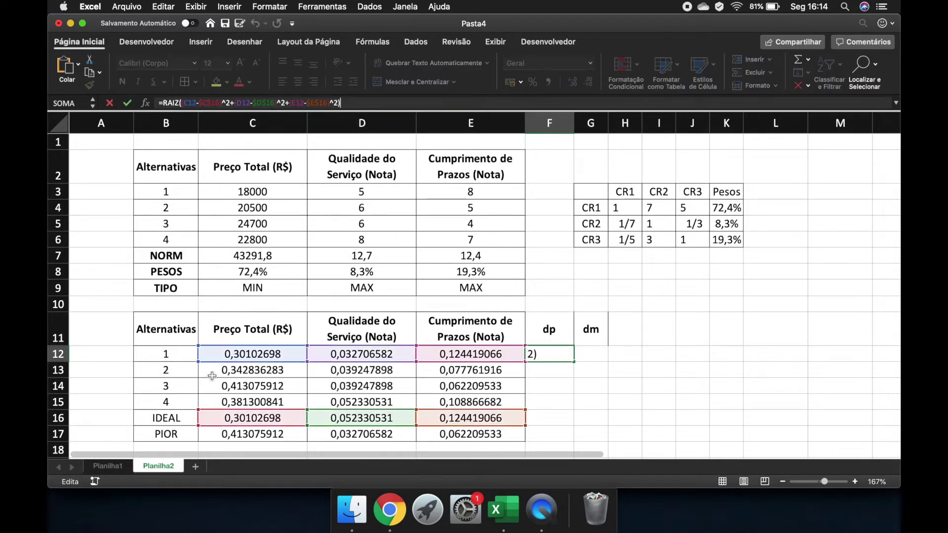
pyautogui.press('Return')
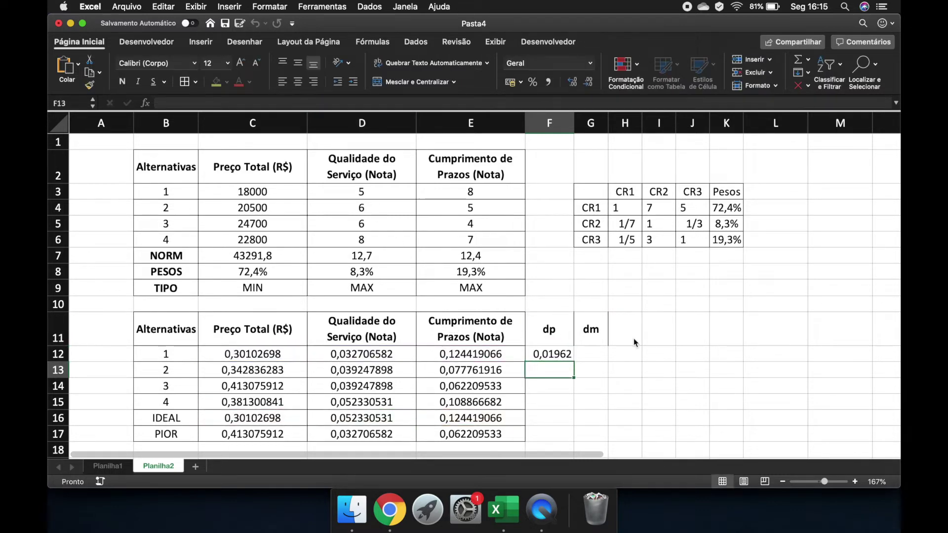
# - Swap the headings so F11 reads dm and G11 reads dp
pyautogui.press('Up')
pyautogui.press('Up')
pyautogui.write('dm')
pyautogui.press('Tab')
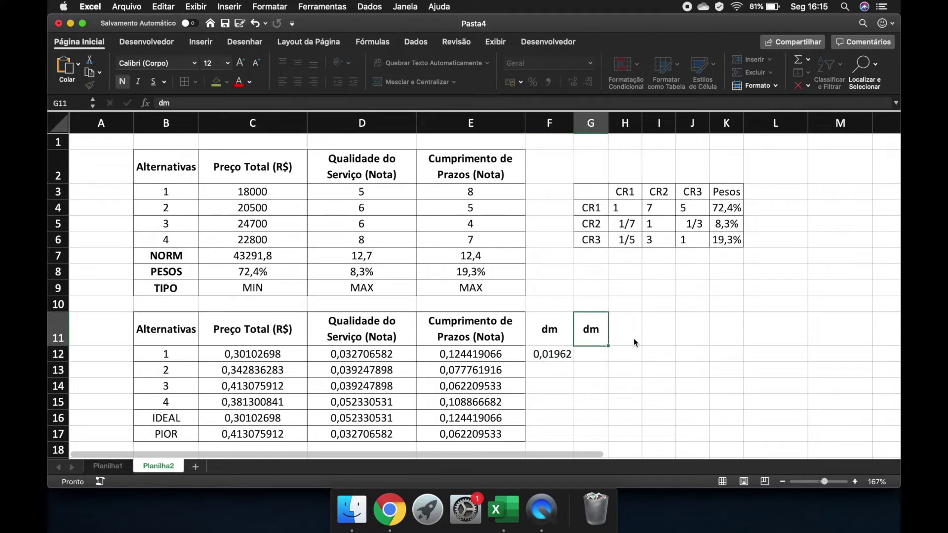
pyautogui.write('dp')
pyautogui.press('Return')
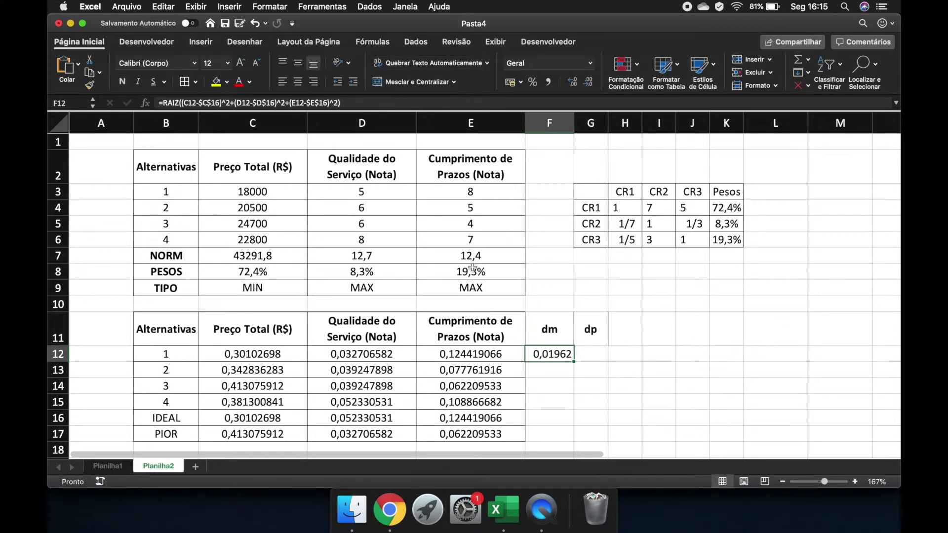
# - Copy the distance formula down F12:F15, giving 0,02, 0,06, 0,13 and 0,08
pyautogui.moveTo(573, 362); pyautogui.dragTo(572, 408)
pyautogui.click(607, 354)
pyautogui.doubleClick(606, 354)
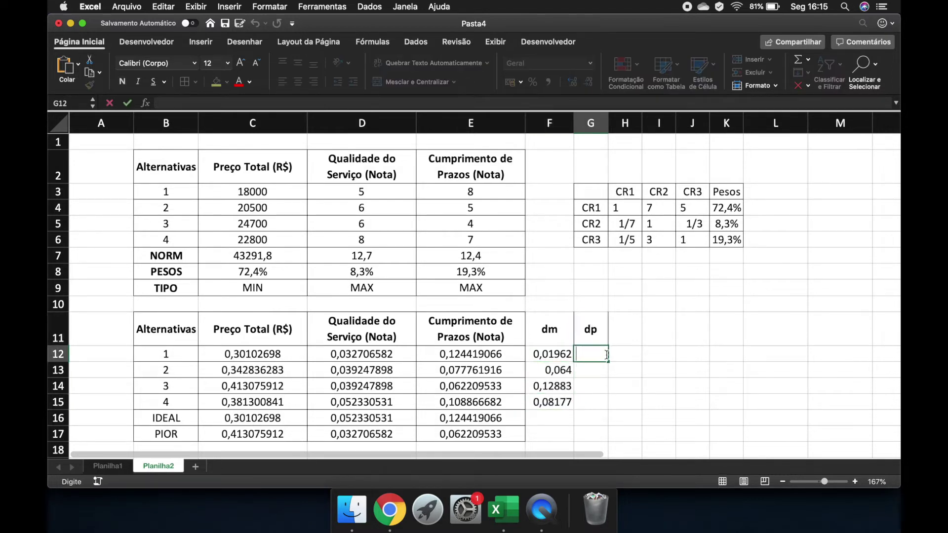
# - Narrow columns F and G together to width 5,00
pyautogui.doubleClick(572, 120)
pyautogui.moveTo(577, 126); pyautogui.dragTo(591, 124)
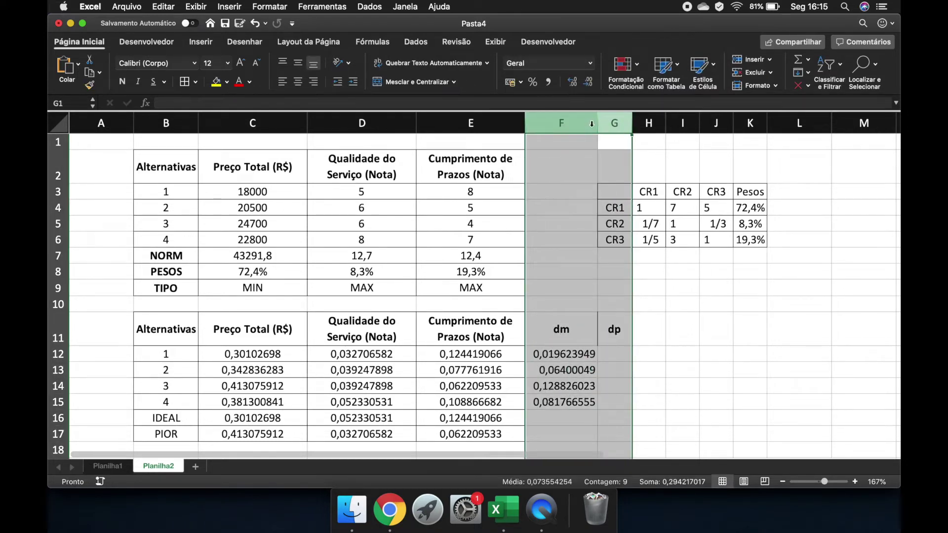
pyautogui.moveTo(632, 123); pyautogui.dragTo(629, 123)
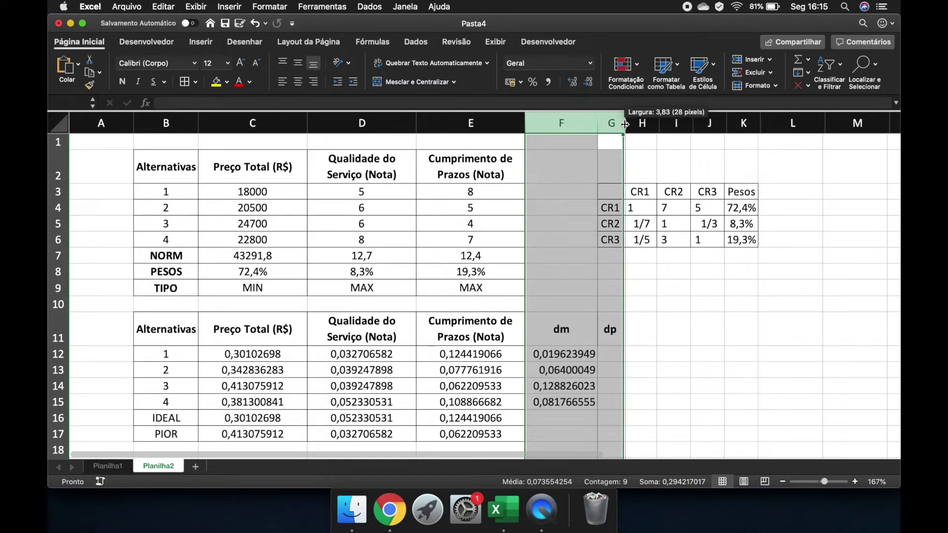
pyautogui.moveTo(637, 123); pyautogui.dragTo(636, 123)
pyautogui.click(635, 124)
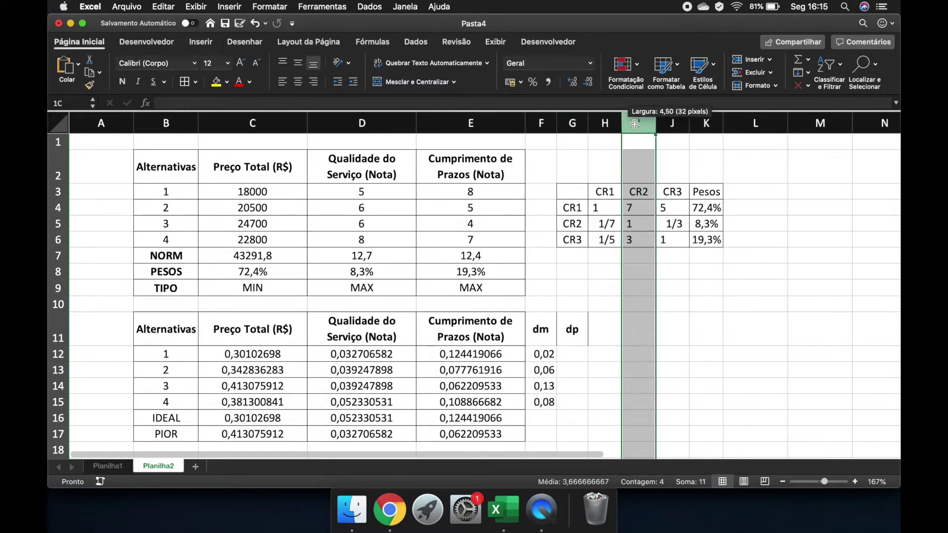
pyautogui.click(546, 349)
pyautogui.click(556, 337)
pyautogui.click(561, 337)
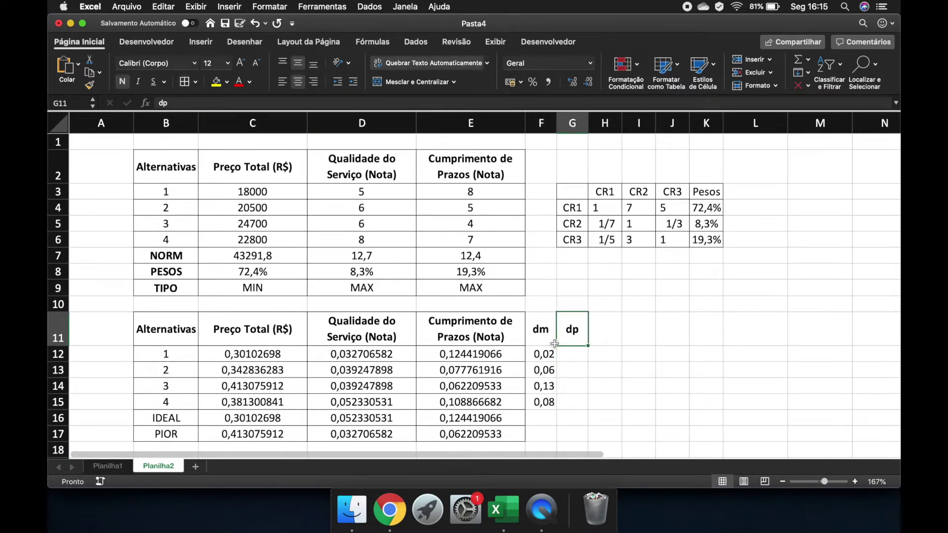
# - Start G12's formula with the squared price difference (C12-C17)^2
pyautogui.keyDown('shift'); pyautogui.click(555, 326); pyautogui.keyUp('shift')
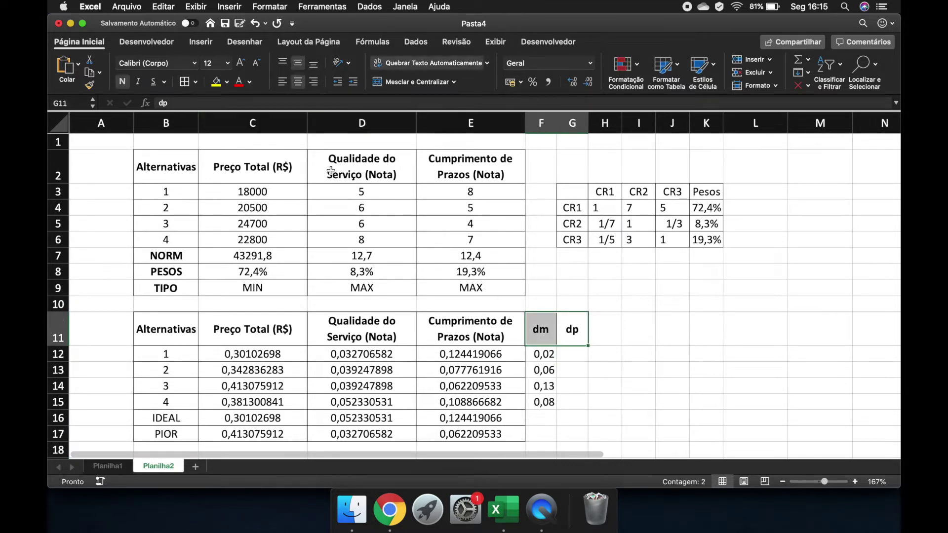
pyautogui.click(571, 355)
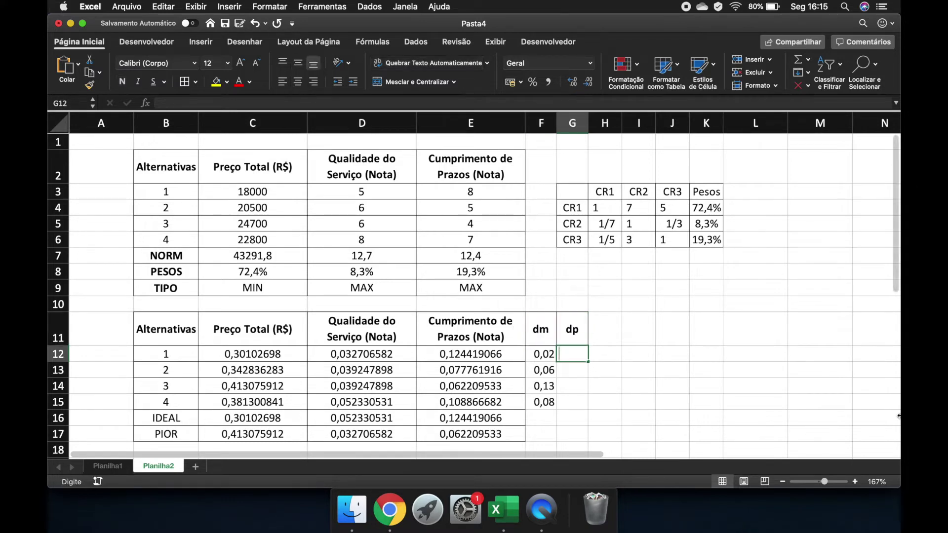
pyautogui.write('=')
pyautogui.press('Left')
pyautogui.press('Left')
pyautogui.press('Left')
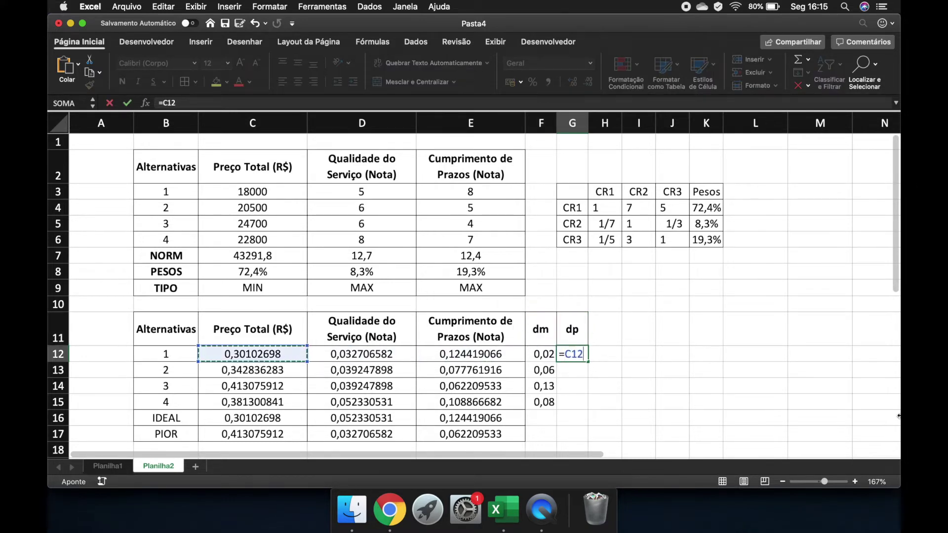
pyautogui.press('BackSpace')
pyautogui.press('BackSpace')
pyautogui.press('BackSpace')
pyautogui.press('Left')
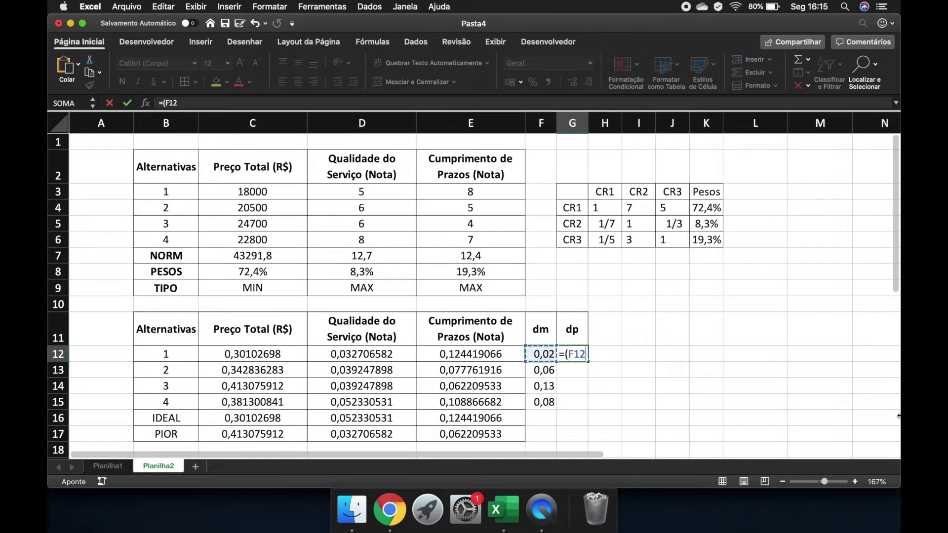
pyautogui.press('Left')
pyautogui.press('Left')
pyautogui.press('Left')
pyautogui.write('-')
pyautogui.press('Down')
pyautogui.press('Down')
pyautogui.press('Down')
pyautogui.press('Down')
pyautogui.press('Down')
pyautogui.press('Left')
pyautogui.press('Left')
pyautogui.press('Left')
pyautogui.press('Left')
pyautogui.write(')')
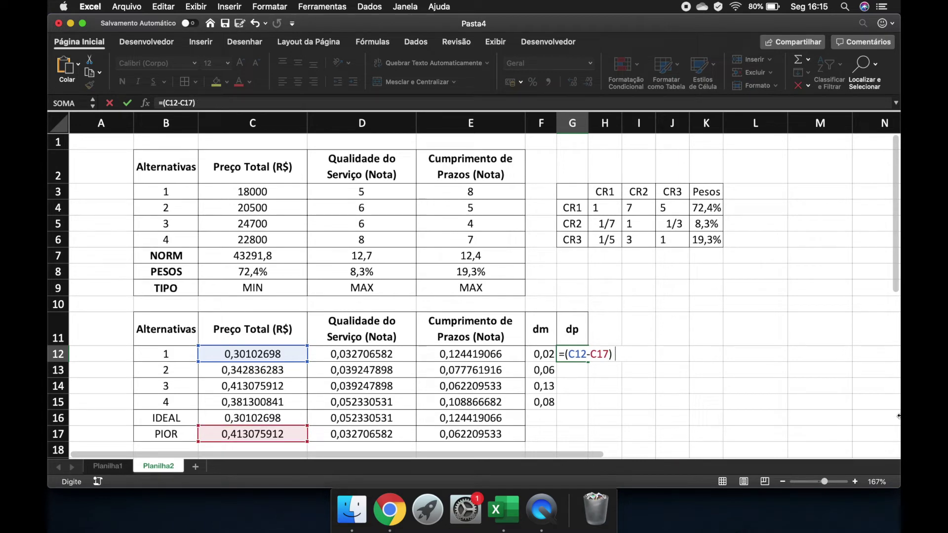
pyautogui.write('^2')
# - Add the squared quality and deadline differences against the PIOR row 17
pyautogui.press('Left')
pyautogui.press('Left')
pyautogui.press('Left')
pyautogui.press('BackSpace')
pyautogui.press('BackSpace')
pyautogui.press('BackSpace')
pyautogui.press('BackSpace')
pyautogui.press('Left')
pyautogui.press('Left')
pyautogui.press('Left')
pyautogui.write('-')
pyautogui.press('Left')
pyautogui.press('Down')
pyautogui.press('Down')
pyautogui.press('Down')
pyautogui.press('Down')
pyautogui.press('Down')
pyautogui.press('Left')
pyautogui.press('Left')
pyautogui.press('Left')
pyautogui.write(')')
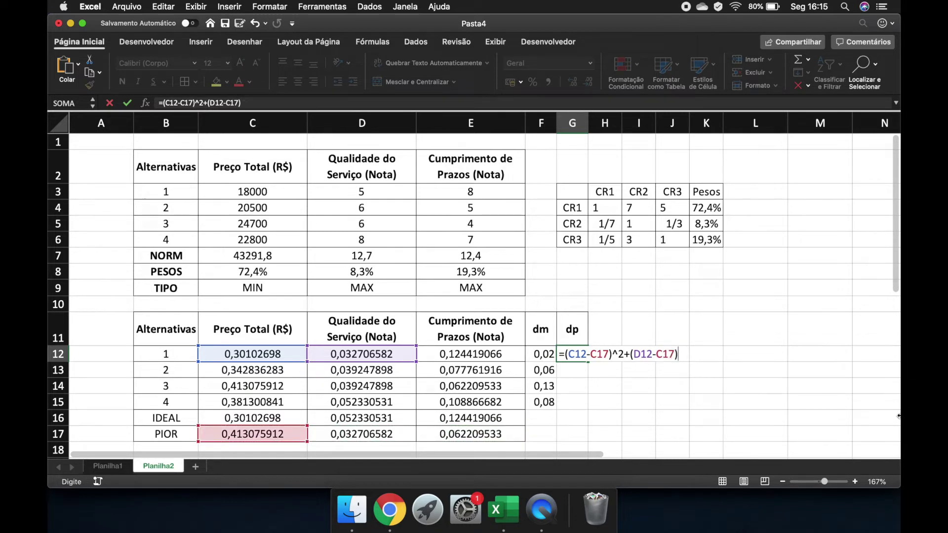
pyautogui.write('^2+(')
pyautogui.press('Left')
pyautogui.press('Left')
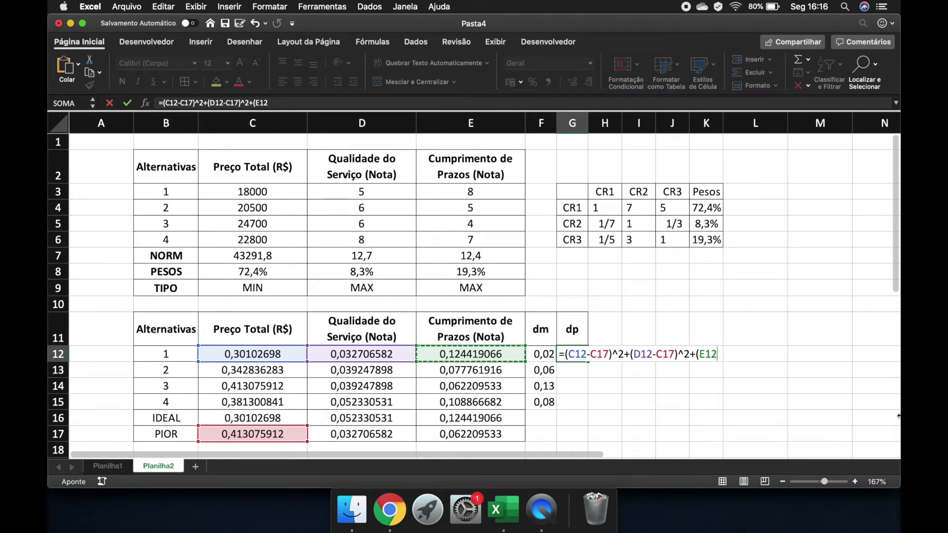
pyautogui.write('-')
pyautogui.press('Left')
pyautogui.press('Down')
pyautogui.press('Down')
pyautogui.press('Down')
pyautogui.press('Down')
pyautogui.press('Down')
pyautogui.press('Down')
pyautogui.press('Left')
pyautogui.press('Up')
pyautogui.write(')^')
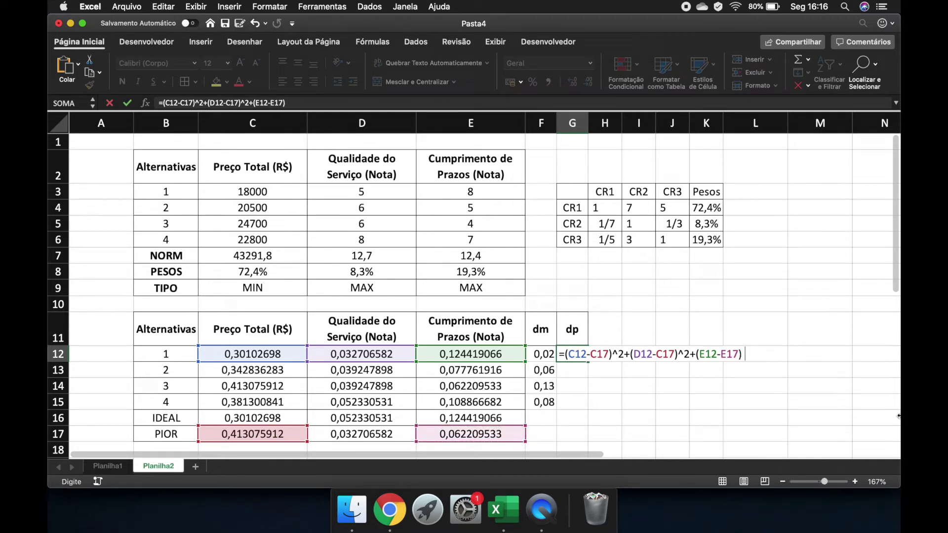
pyautogui.write('2')
# - Correct the quality term to D17 and wrap everything in RAIZ, giving 0,13
pyautogui.doubleClick(669, 355)
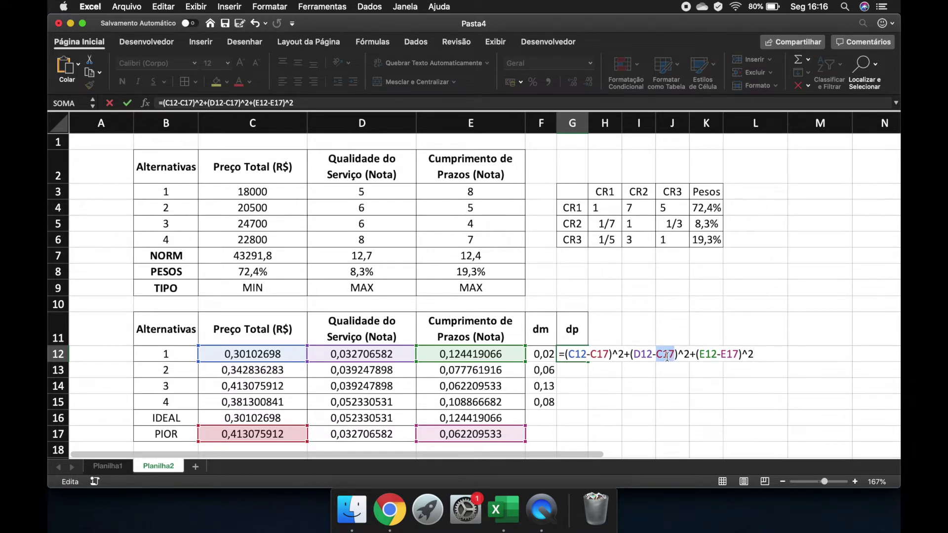
pyautogui.press('Left')
pyautogui.press('Delete')
pyautogui.write('D')
pyautogui.press('Right')
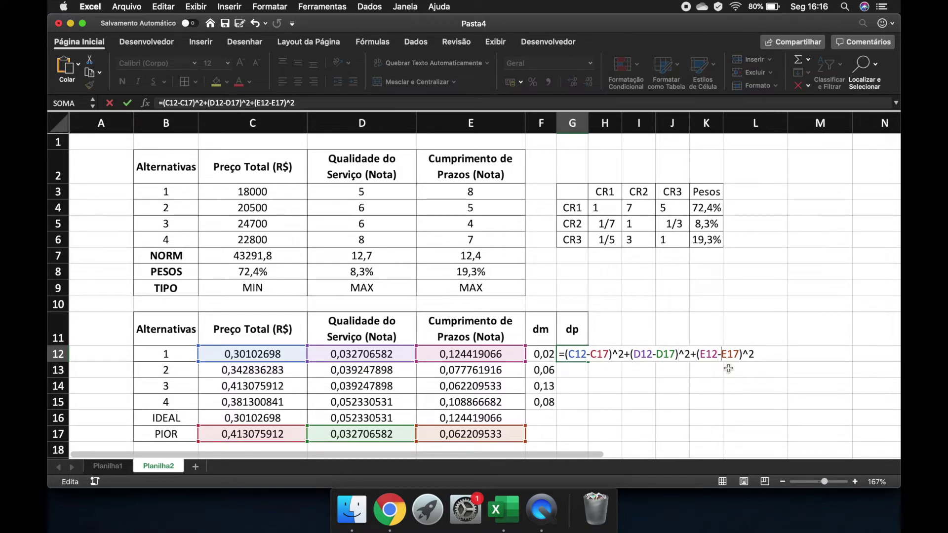
pyautogui.click(161, 102)
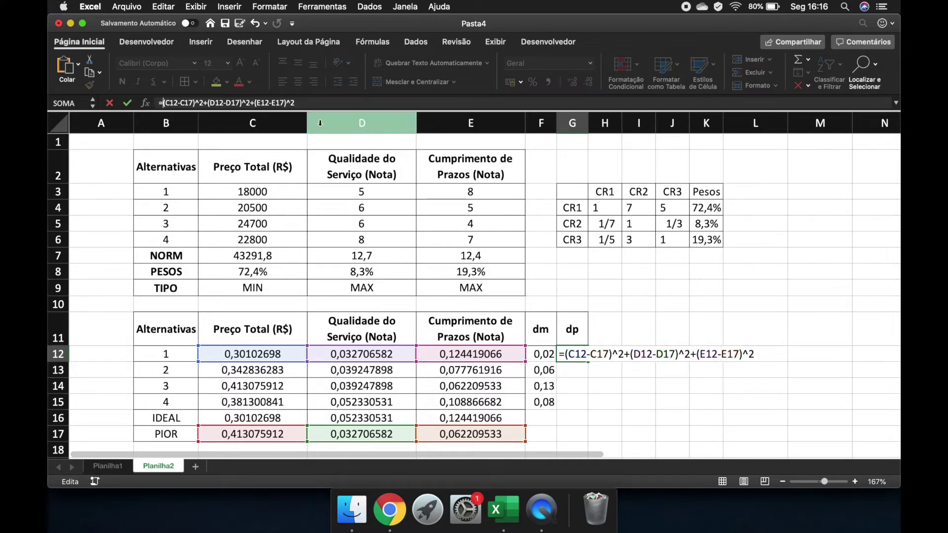
pyautogui.write('rzra')
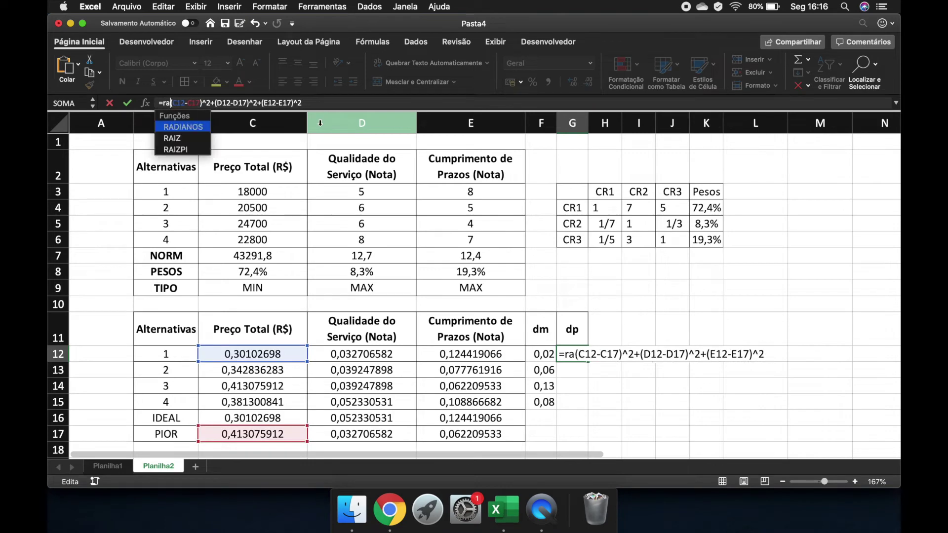
pyautogui.write('iz(')
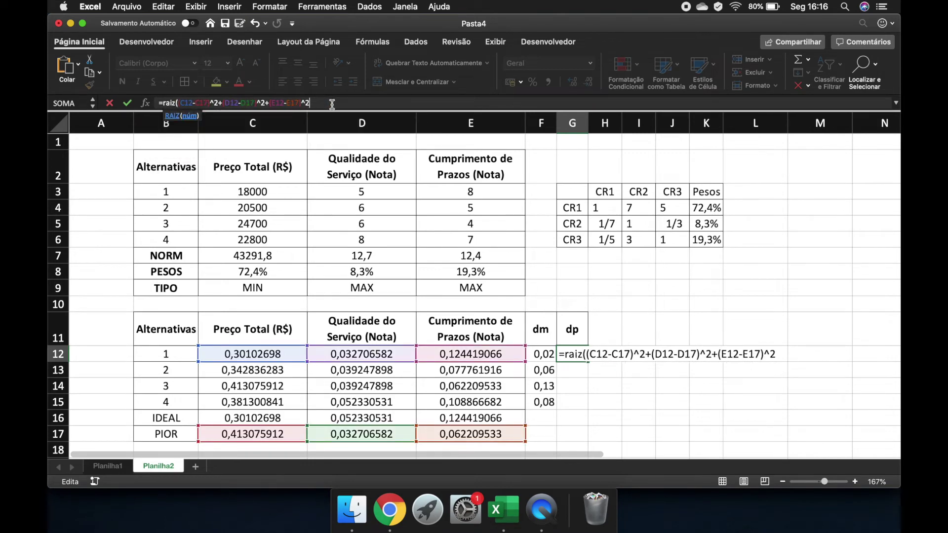
pyautogui.press('Return')
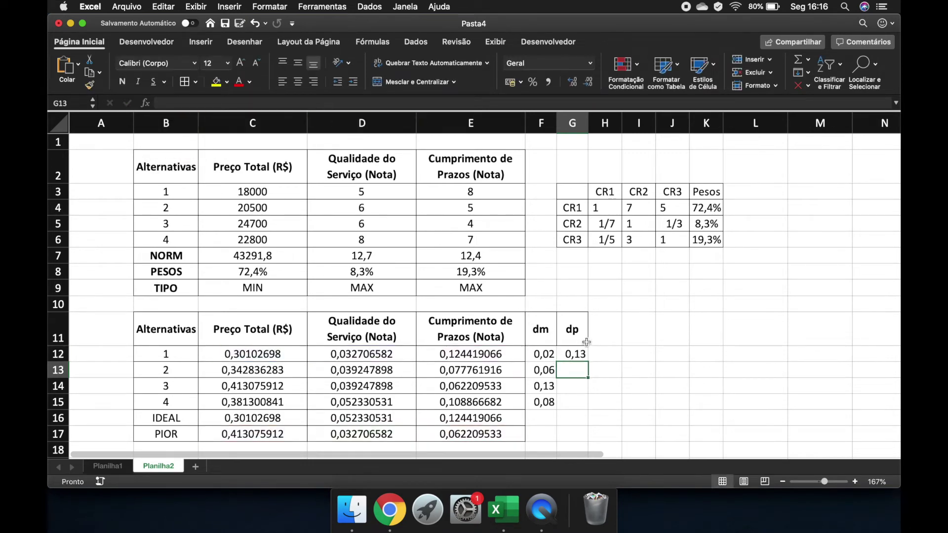
# - Fill the dp formula down to alternative 4 and clear the extra IDEAL-row value
pyautogui.click(573, 353)
pyautogui.moveTo(589, 361); pyautogui.dragTo(589, 424)
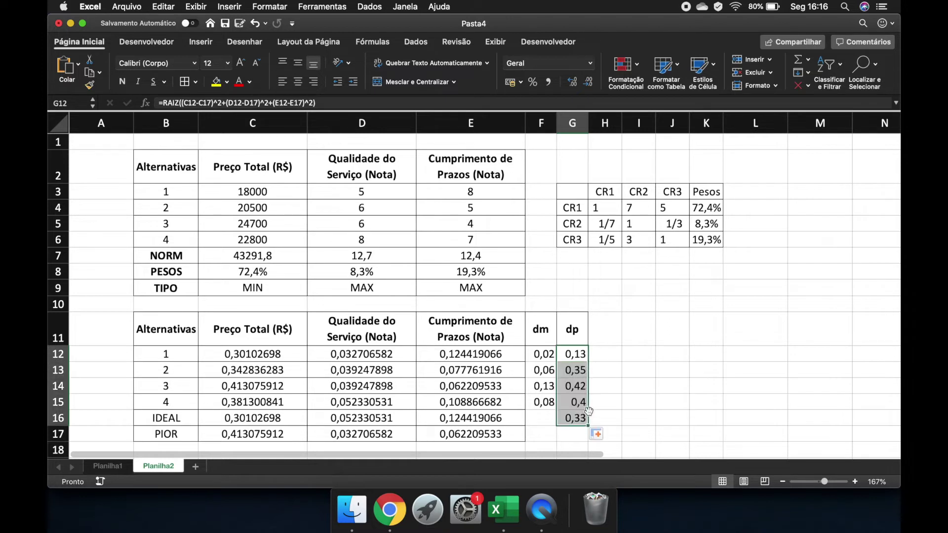
pyautogui.click(573, 418)
pyautogui.press('Delete')
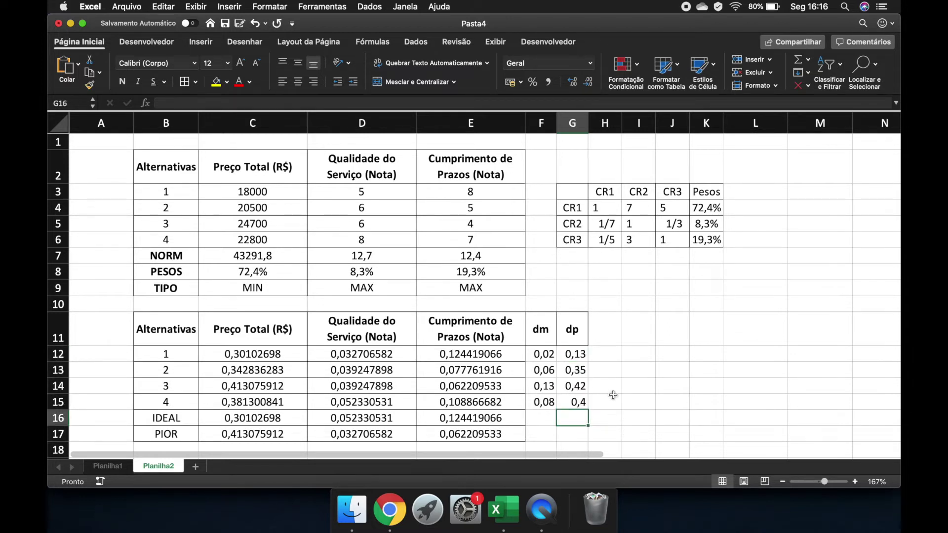
pyautogui.click(612, 397)
# - Copy the dp header into H11 and rename it S
pyautogui.click(586, 330)
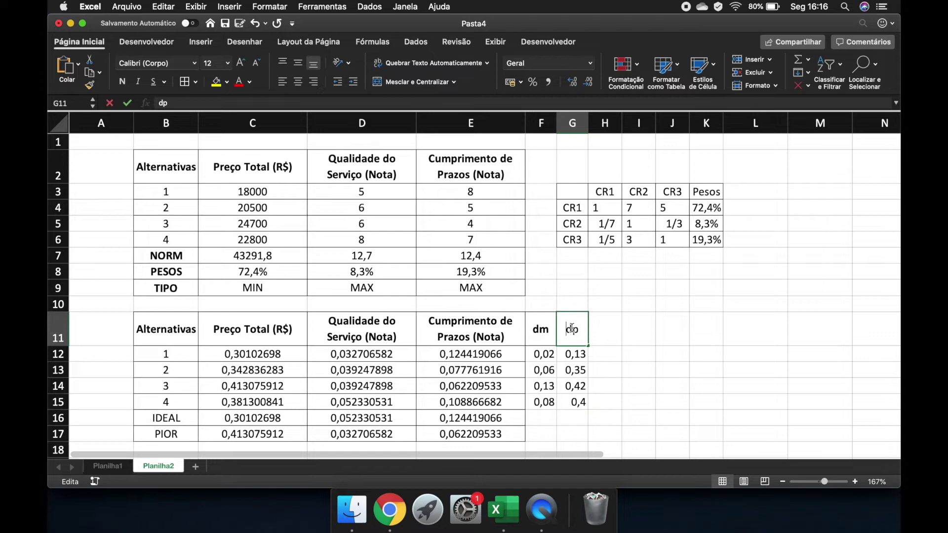
pyautogui.click(590, 331)
pyautogui.click(575, 331)
pyautogui.press('super+c')
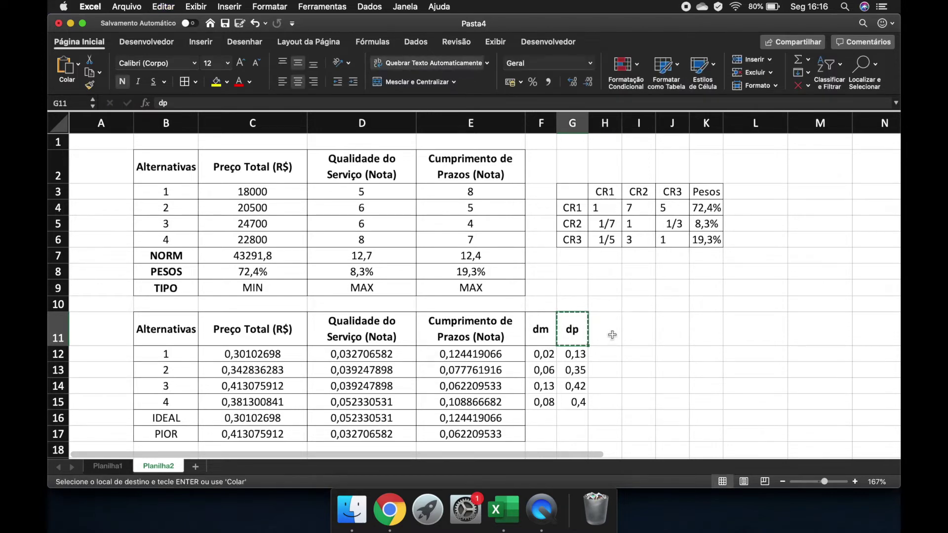
pyautogui.click(605, 330)
pyautogui.press('super+v')
pyautogui.write('S')
pyautogui.press('Return')
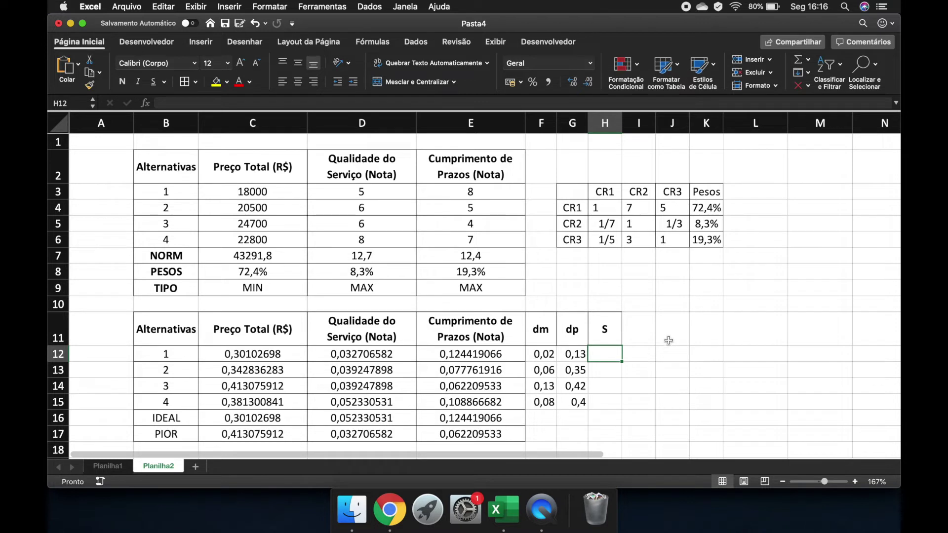
# - Enter =G12/(G12+F12) in H12 for alternative 1's S score, 0,867
pyautogui.write('=')
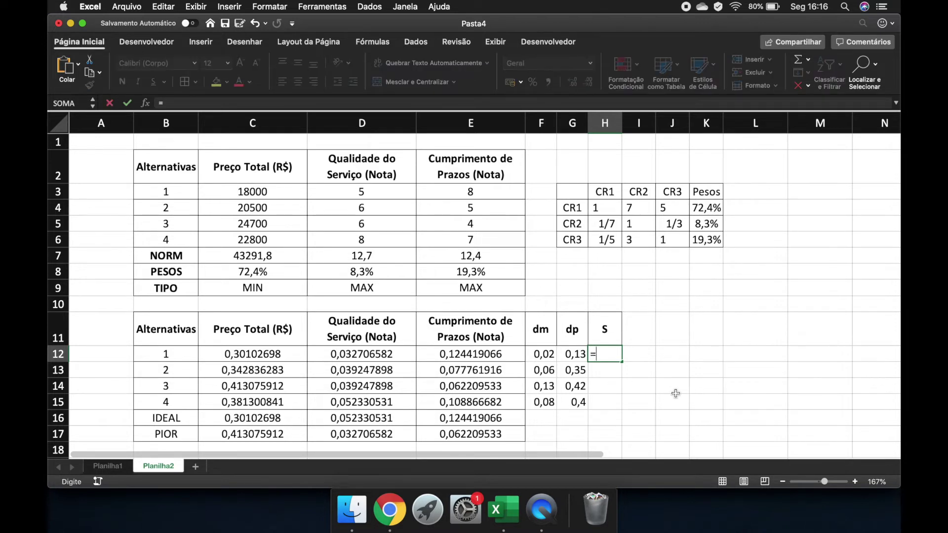
pyautogui.press('Left')
pyautogui.press('Left')
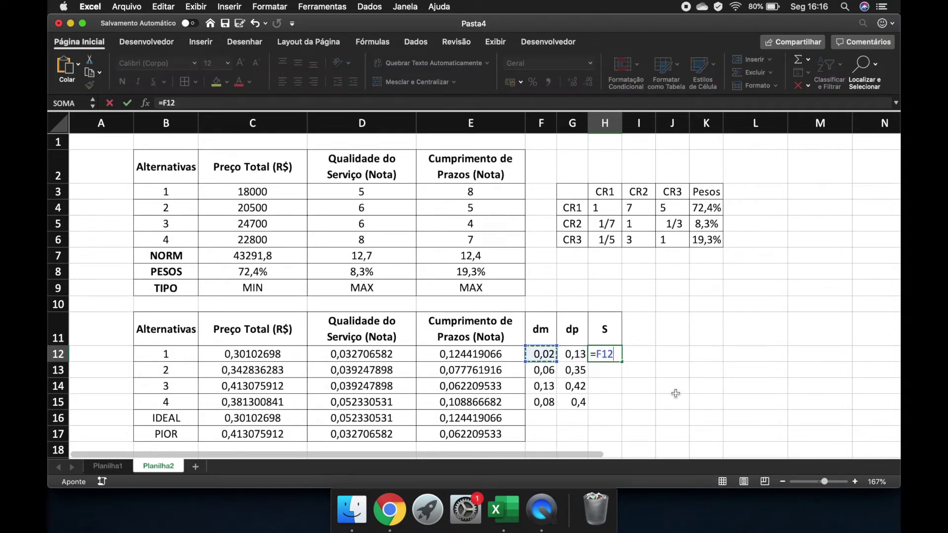
pyautogui.write('/(')
pyautogui.press('Left')
pyautogui.press('Left')
pyautogui.write('+')
pyautogui.press('Left')
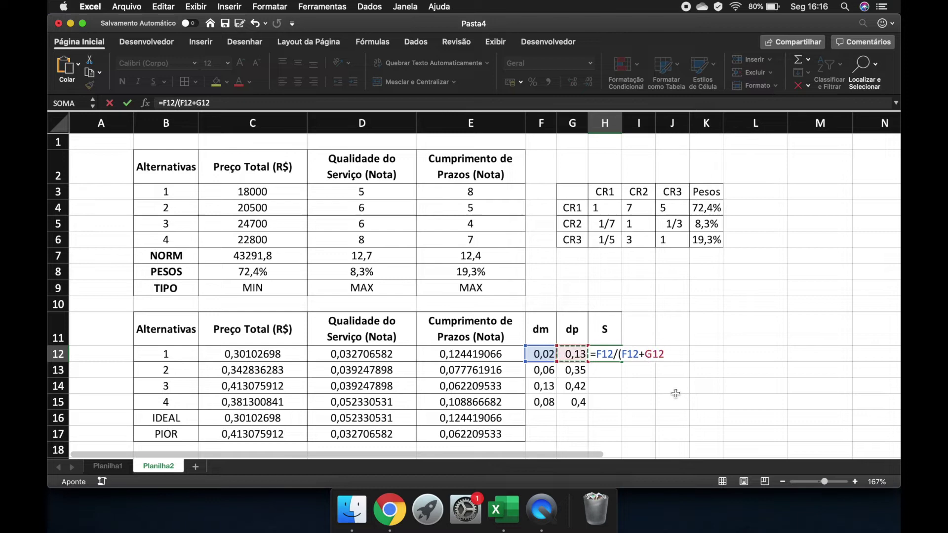
pyautogui.press('BackSpace')
pyautogui.press('BackSpace')
pyautogui.press('BackSpace')
pyautogui.press('BackSpace')
pyautogui.press('BackSpace')
pyautogui.press('BackSpace')
pyautogui.press('BackSpace')
pyautogui.press('BackSpace')
pyautogui.press('BackSpace')
pyautogui.press('BackSpace')
pyautogui.press('BackSpace')
pyautogui.press('BackSpace')
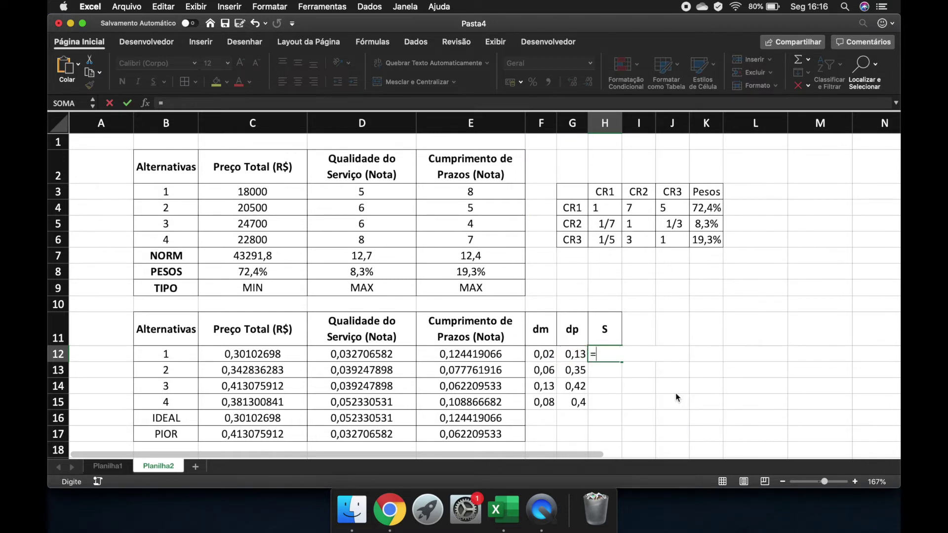
pyautogui.press('Left')
pyautogui.write('/(')
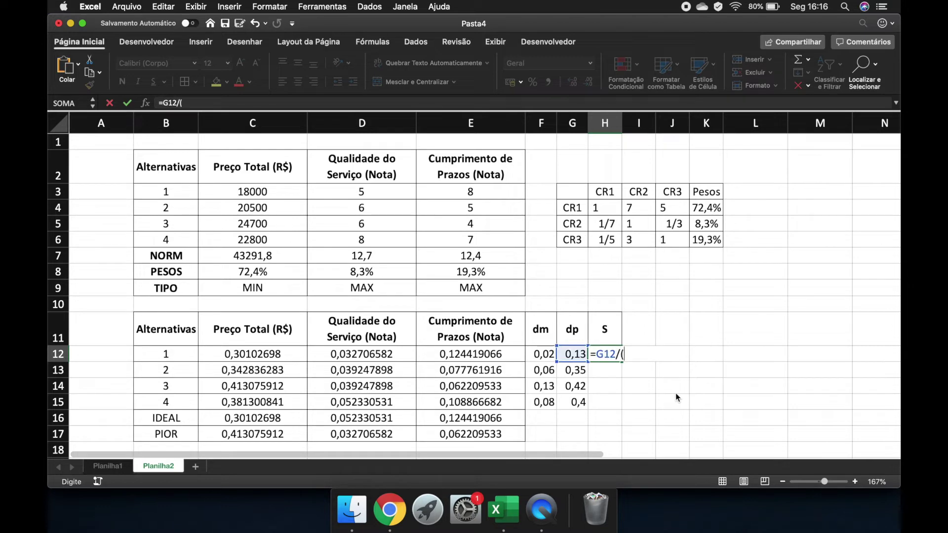
pyautogui.press('Left')
pyautogui.write('+')
pyautogui.press('Left')
pyautogui.press('Left')
pyautogui.write(')')
pyautogui.press('Return')
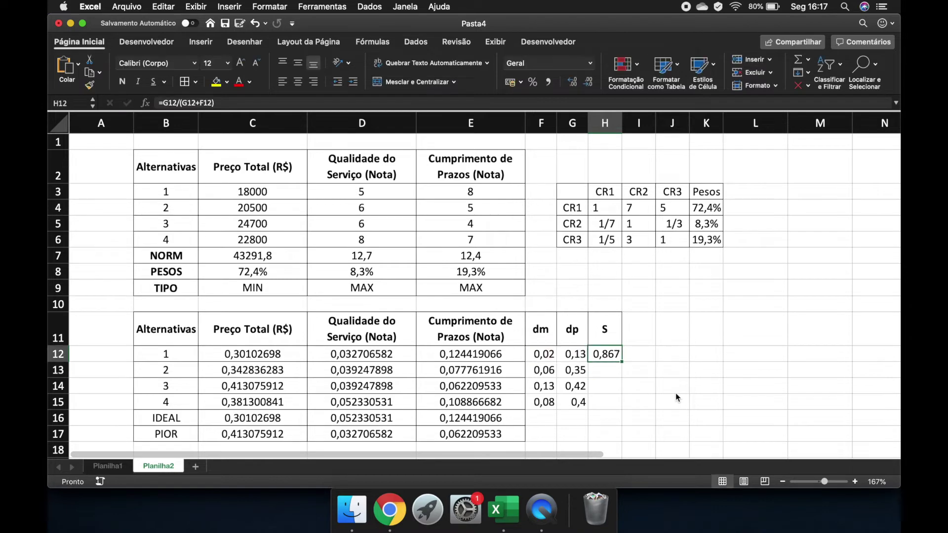
# - Fill S down to get 0,847, 0,765, 0,83, then clear the IDEAL-row error
pyautogui.moveTo(622, 362); pyautogui.dragTo(622, 417)
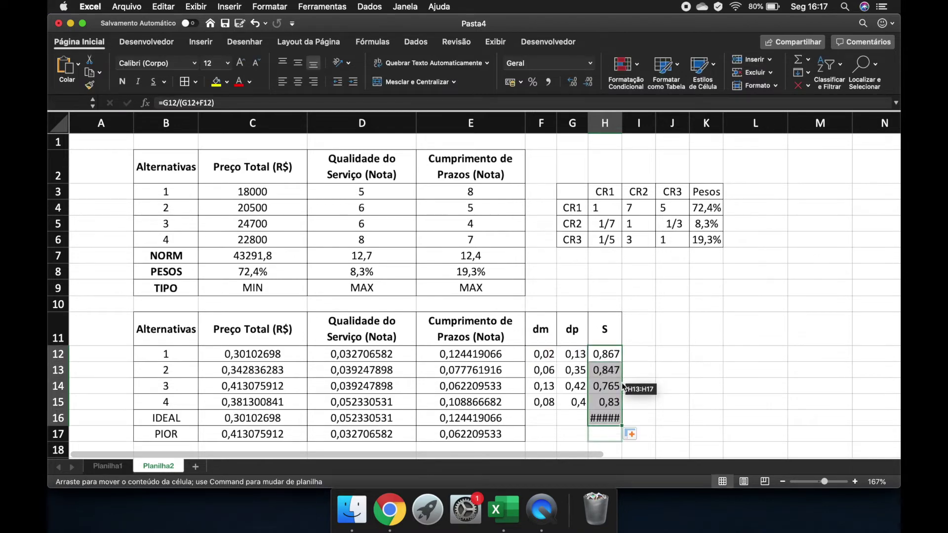
pyautogui.moveTo(621, 370); pyautogui.dragTo(623, 370)
pyautogui.hotkey('ctrl', 'Down')
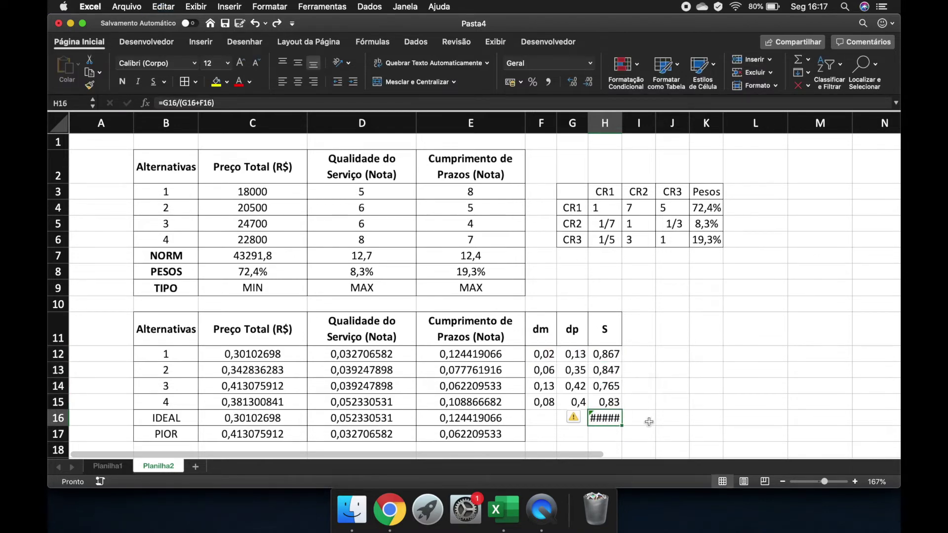
pyautogui.press('Delete')
pyautogui.press('Right')
pyautogui.press('Up')
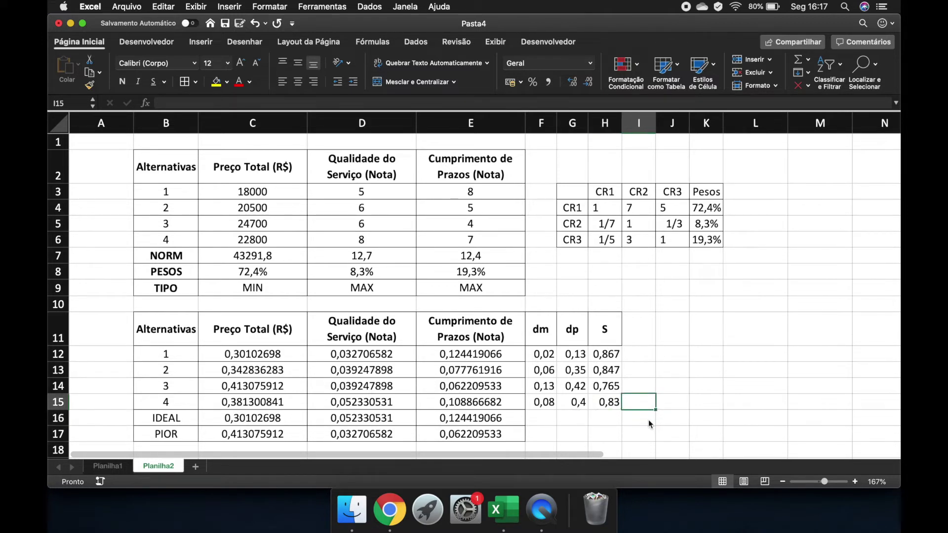
# - Return to alternative 1's results and inspect its dm formula without changing it
pyautogui.press('Left')
pyautogui.press('Up')
pyautogui.press('Up')
pyautogui.press('Up')
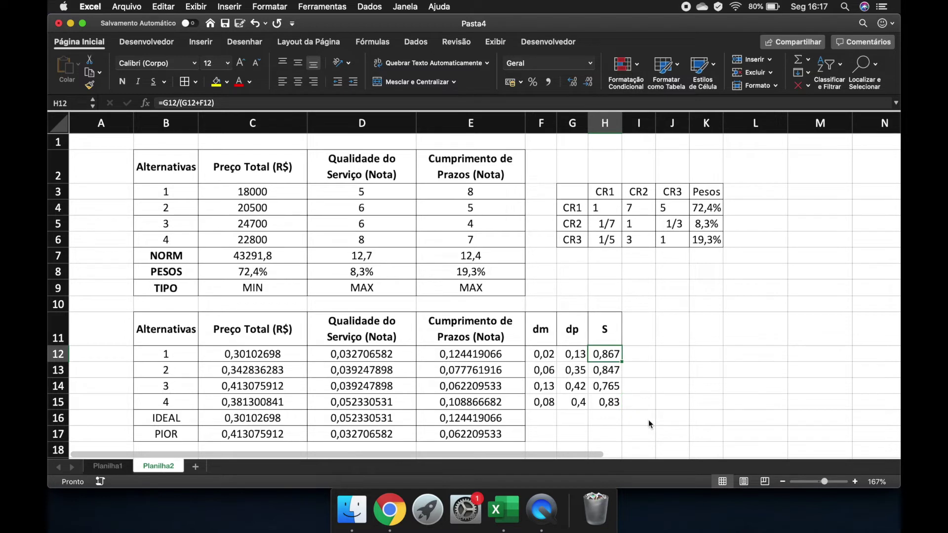
pyautogui.press('Left')
pyautogui.press('Left')
pyautogui.press('F2')
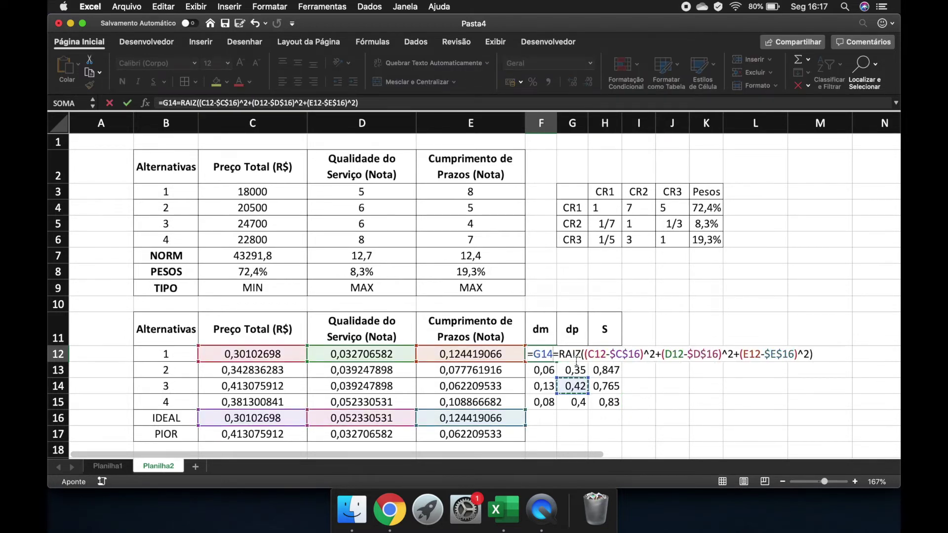
pyautogui.press('Escape')
# - Lock the dp formula's PIOR references as $C$17, $D$17, $E$17 and fill it down to alternative 4
pyautogui.press('Right')
pyautogui.press('F2')
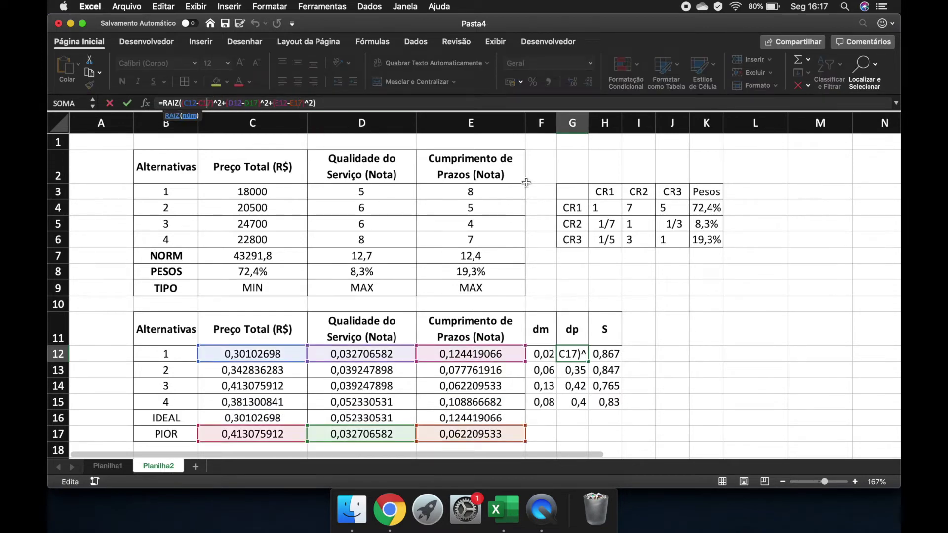
pyautogui.press('F4')
pyautogui.doubleClick(264, 102)
pyautogui.press('F4')
pyautogui.doubleClick(316, 103)
pyautogui.press('F4')
pyautogui.press('Return')
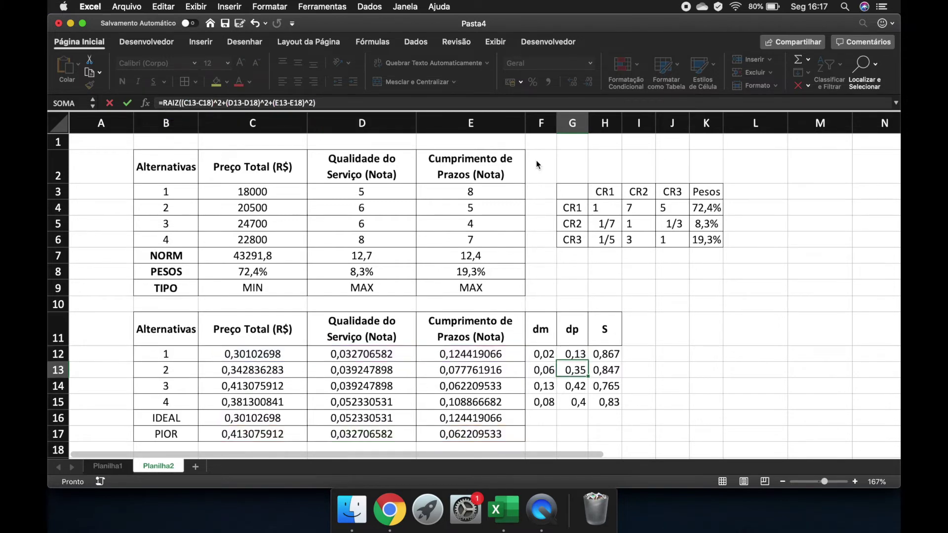
pyautogui.click(573, 354)
pyautogui.doubleClick(587, 362)
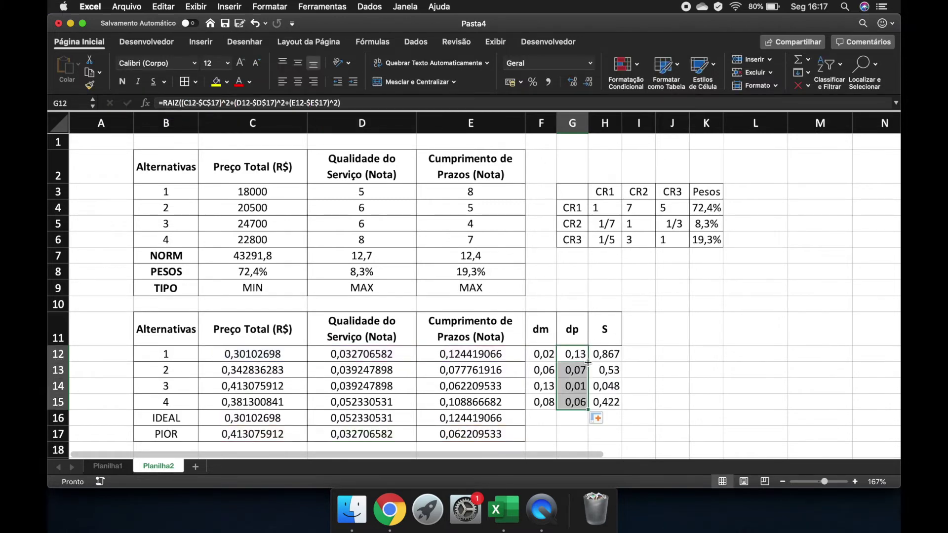
# - Review alternative 1's dm formula and select the dm, dp and S results block
pyautogui.press('Right')
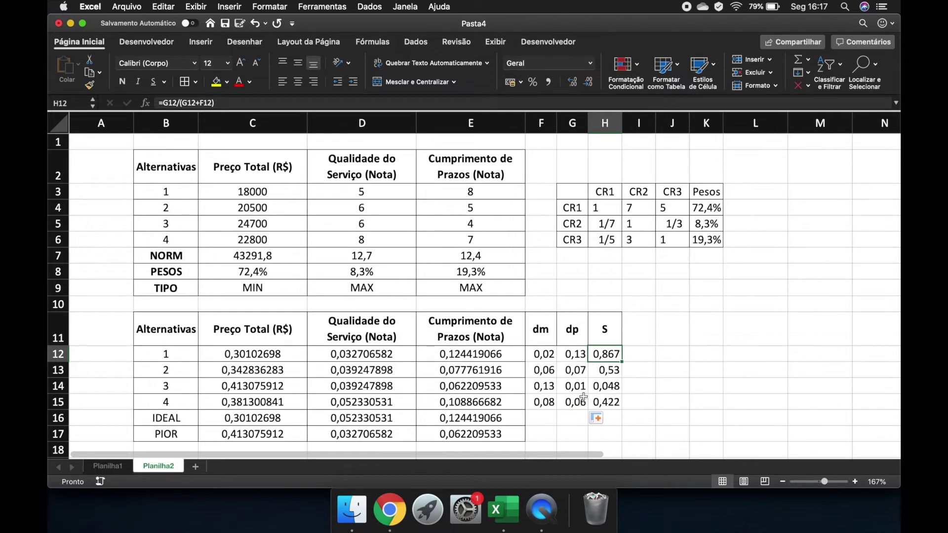
pyautogui.doubleClick(539, 359)
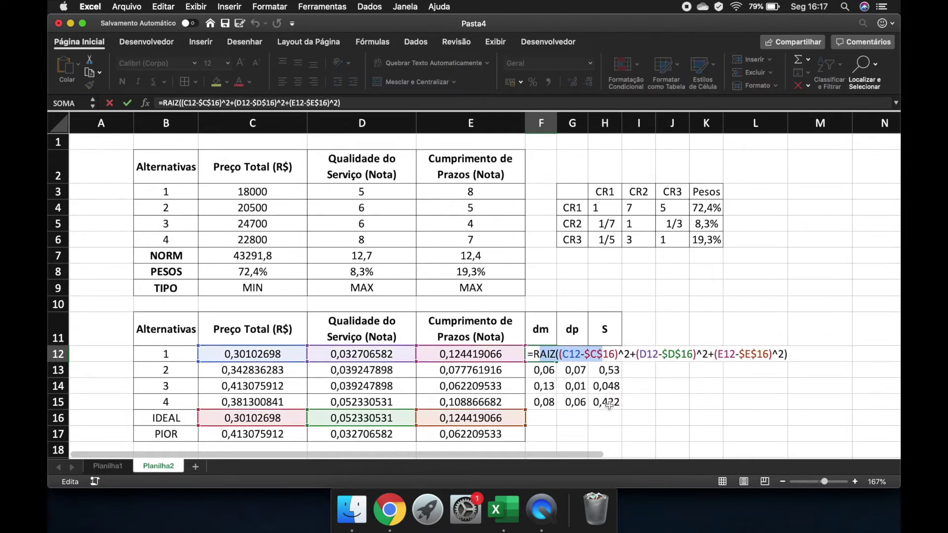
pyautogui.press('Escape')
pyautogui.doubleClick(542, 359)
pyautogui.press('Escape')
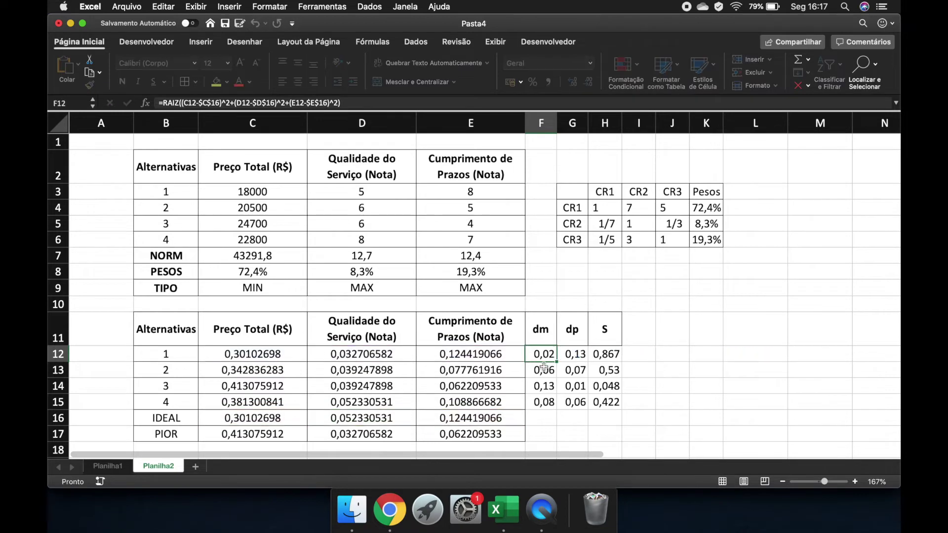
pyautogui.press('Down')
pyautogui.press('Down')
pyautogui.press('Down')
pyautogui.moveTo(542, 361); pyautogui.dragTo(616, 406)
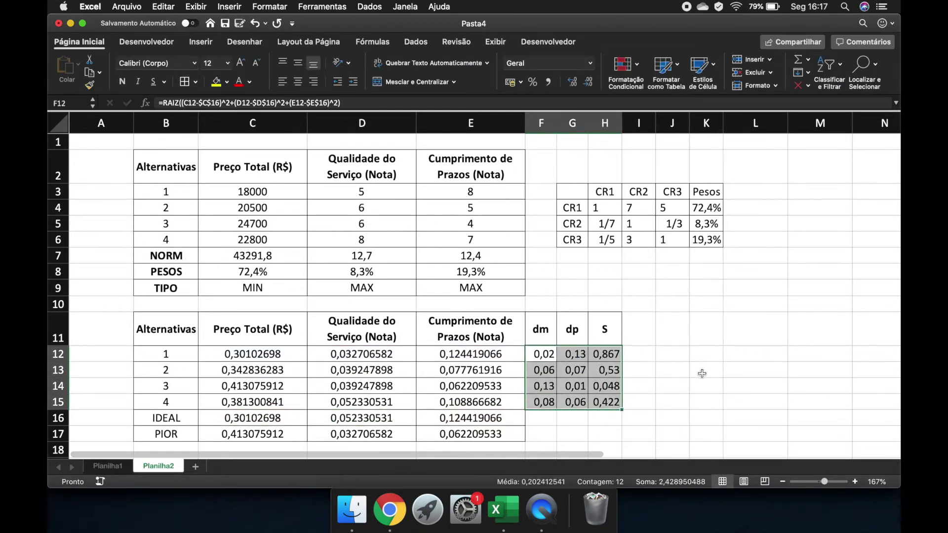
# - Extend the dm formula into the IDEAL and PIOR rows, undoing an accidental cell move
pyautogui.click(706, 256)
pyautogui.click(620, 355)
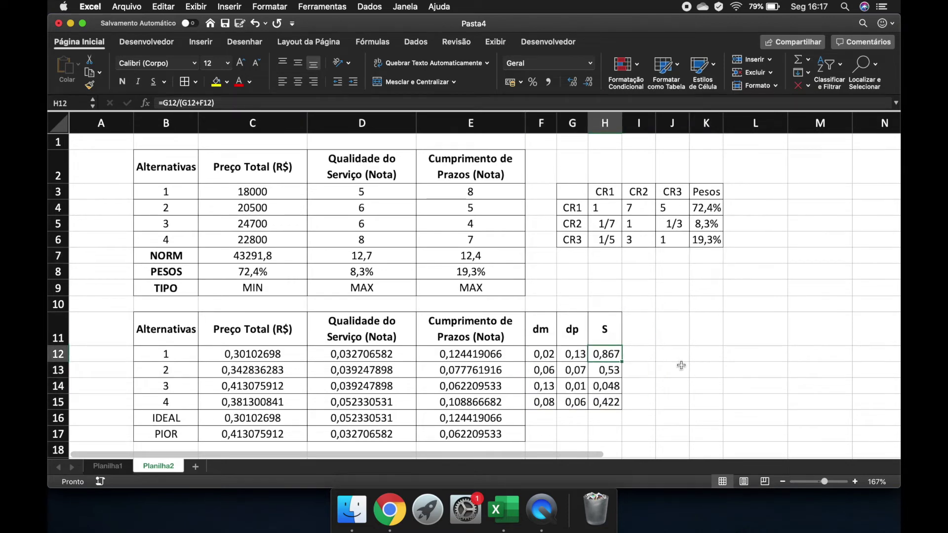
pyautogui.click(599, 412)
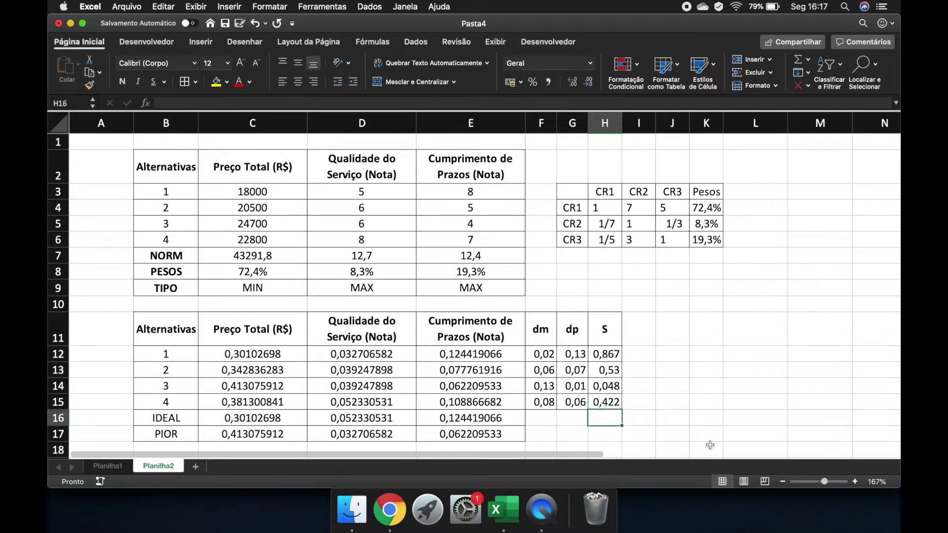
pyautogui.scroll(-1, 657, 385)
pyautogui.scroll(-1, 657, 385)
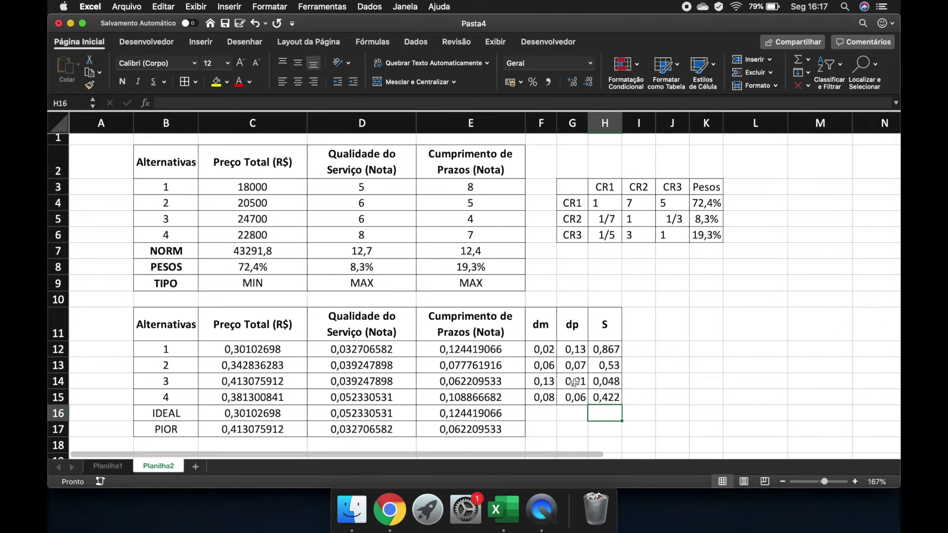
pyautogui.click(552, 397)
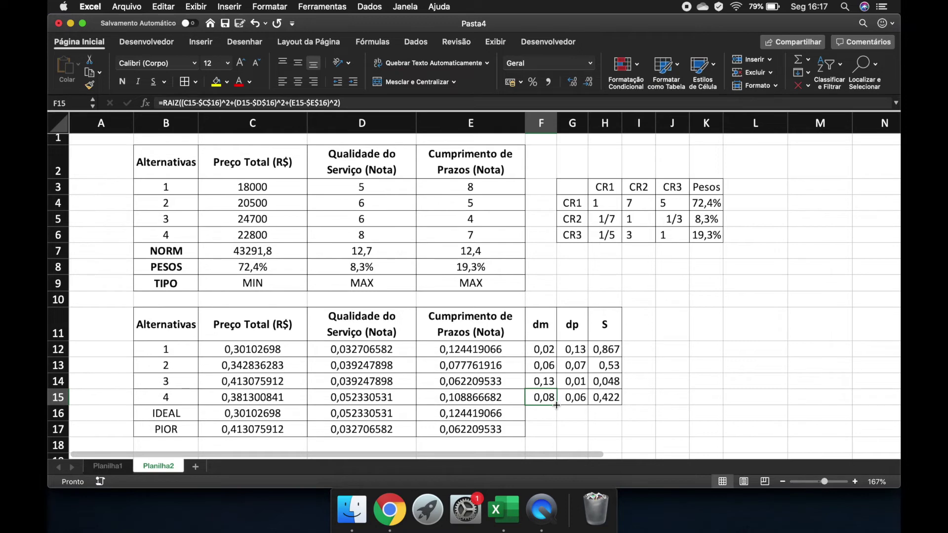
pyautogui.moveTo(557, 405)
pyautogui.mouseDown()
pyautogui.moveTo(556, 420)
pyautogui.moveTo(565, 416)
pyautogui.mouseUp()
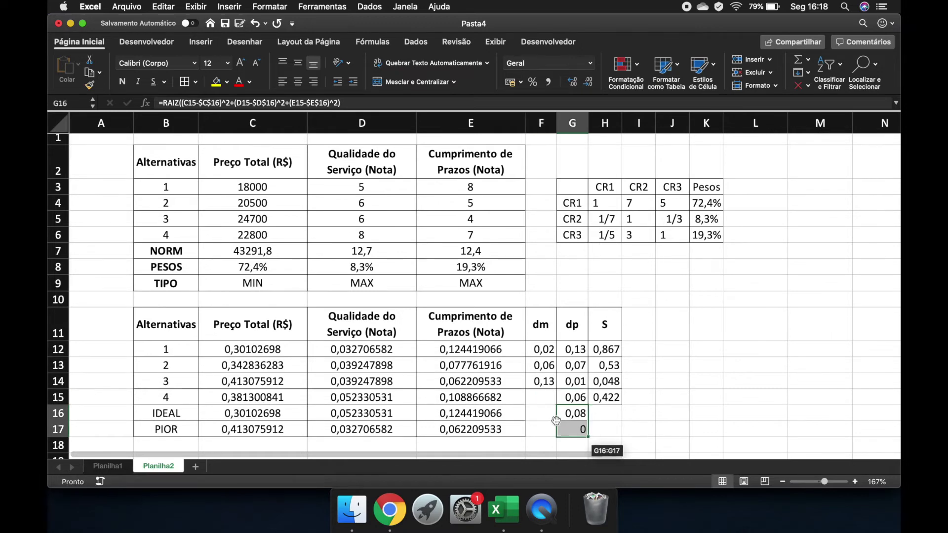
pyautogui.hotkey('ctrl', 'z')
pyautogui.click(555, 418)
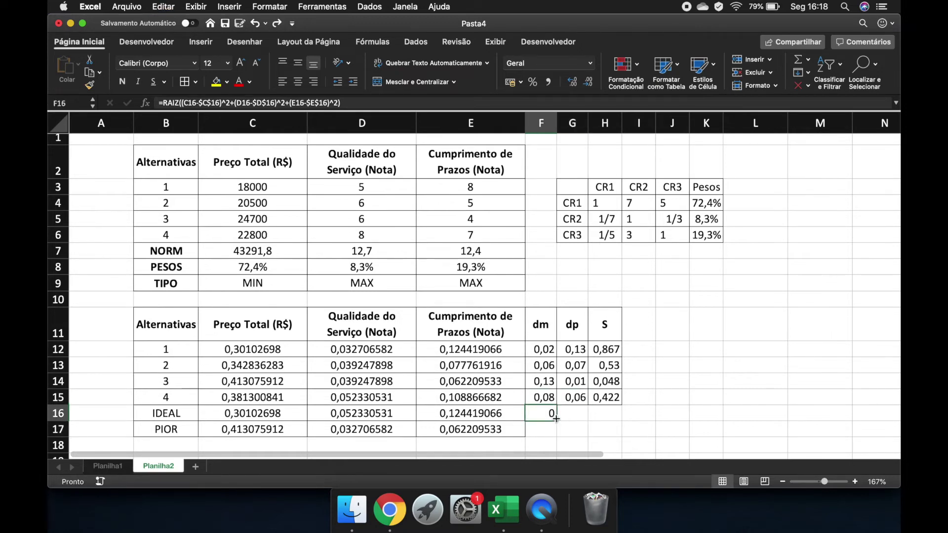
pyautogui.moveTo(557, 421); pyautogui.dragTo(557, 430)
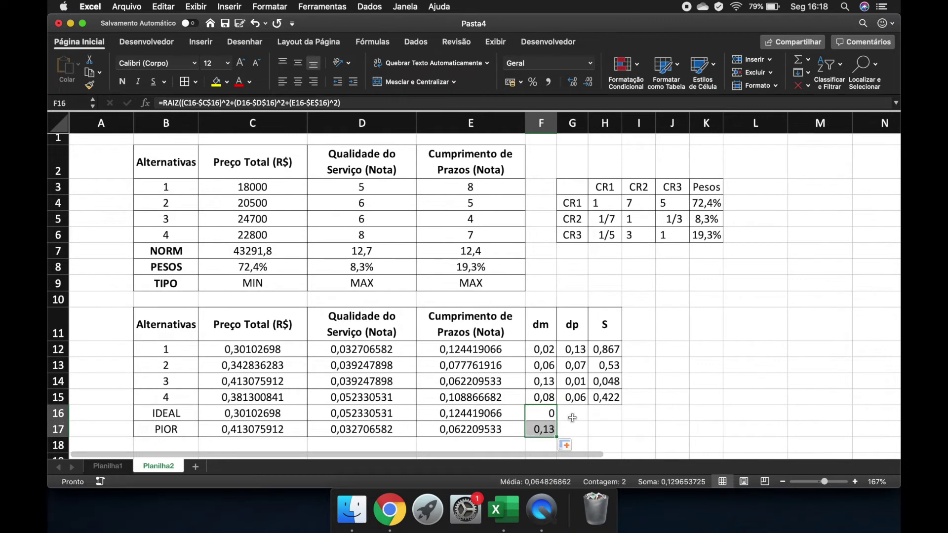
# - Extend the dp formula into the IDEAL and PIOR rows
pyautogui.click(576, 401)
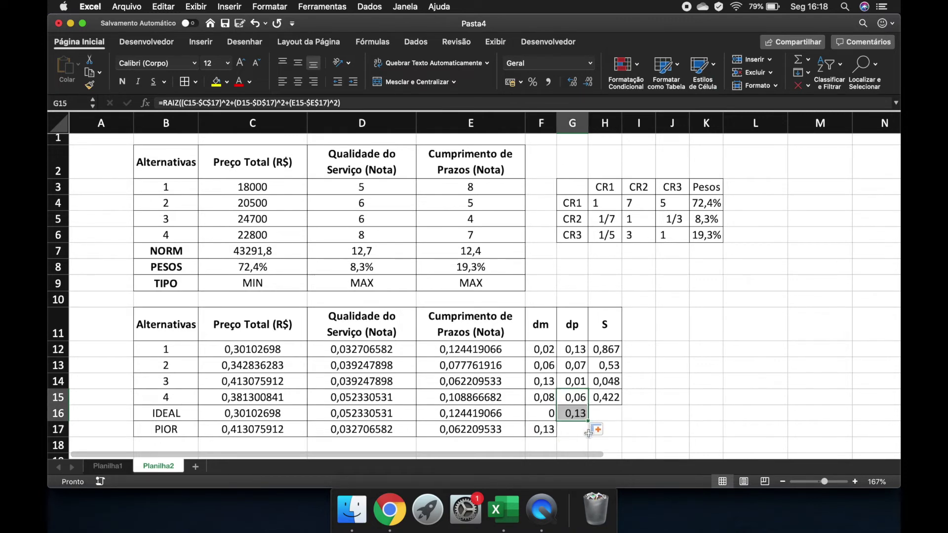
pyautogui.moveTo(589, 404); pyautogui.dragTo(592, 426)
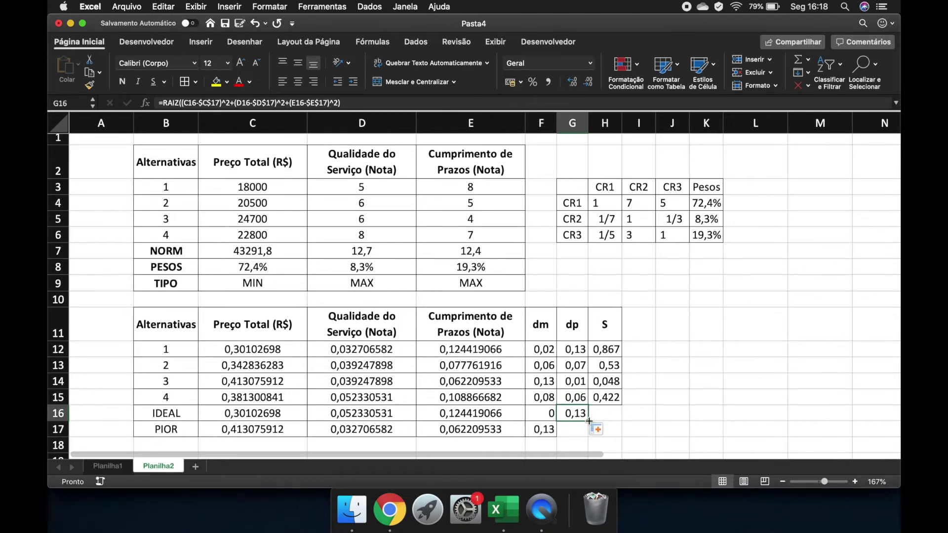
pyautogui.click(540, 414)
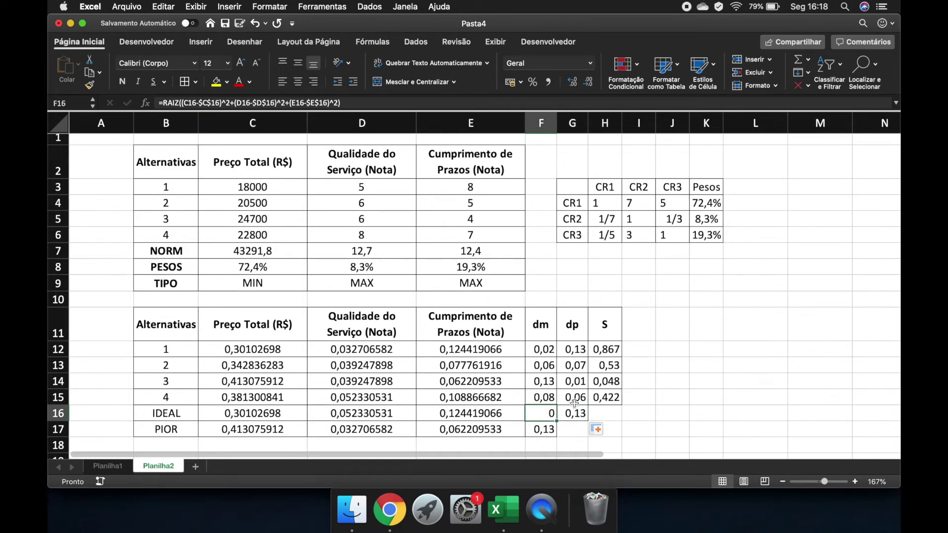
pyautogui.click(576, 400)
pyautogui.click(580, 419)
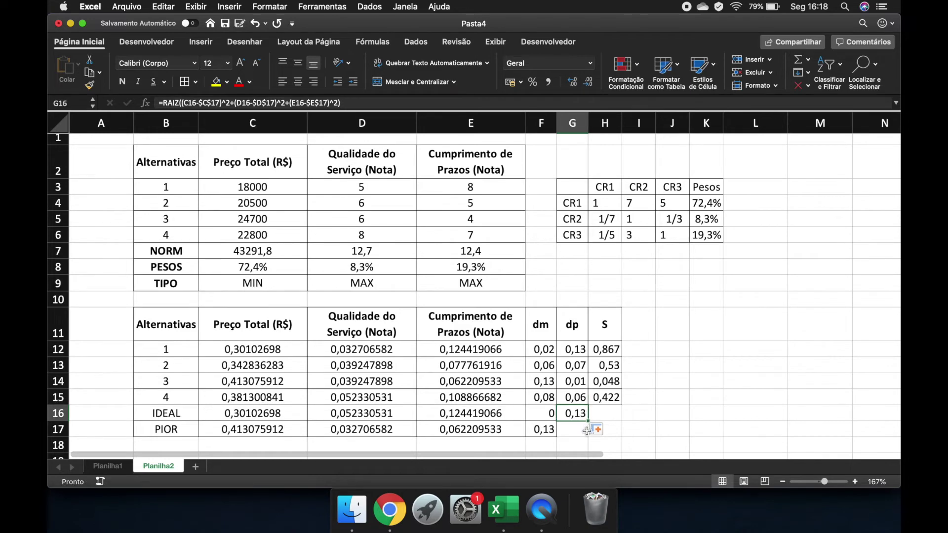
pyautogui.click(585, 426)
pyautogui.click(586, 414)
pyautogui.moveTo(587, 420); pyautogui.dragTo(588, 432)
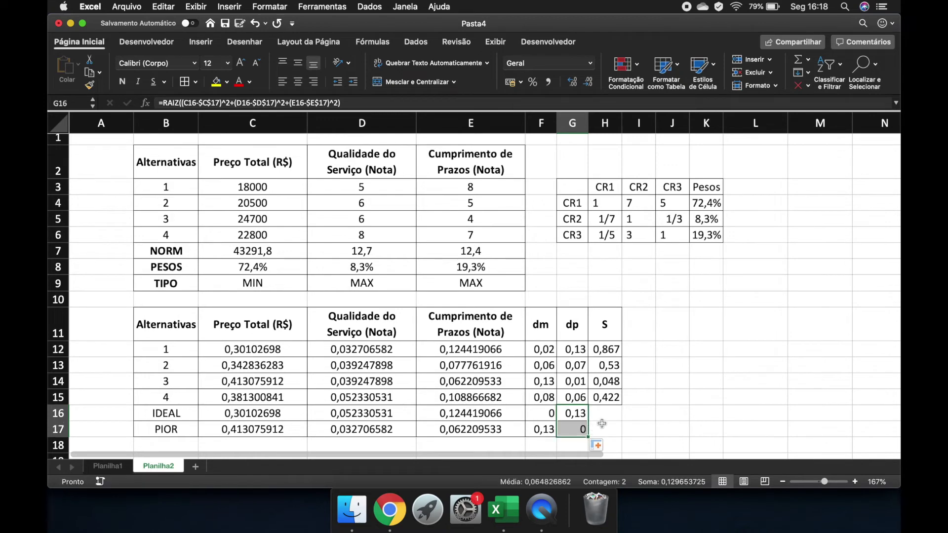
# - Fill the S formula into the IDEAL row and copy it to the PIOR row
pyautogui.click(606, 418)
pyautogui.click(615, 399)
pyautogui.moveTo(621, 405); pyautogui.dragTo(623, 428)
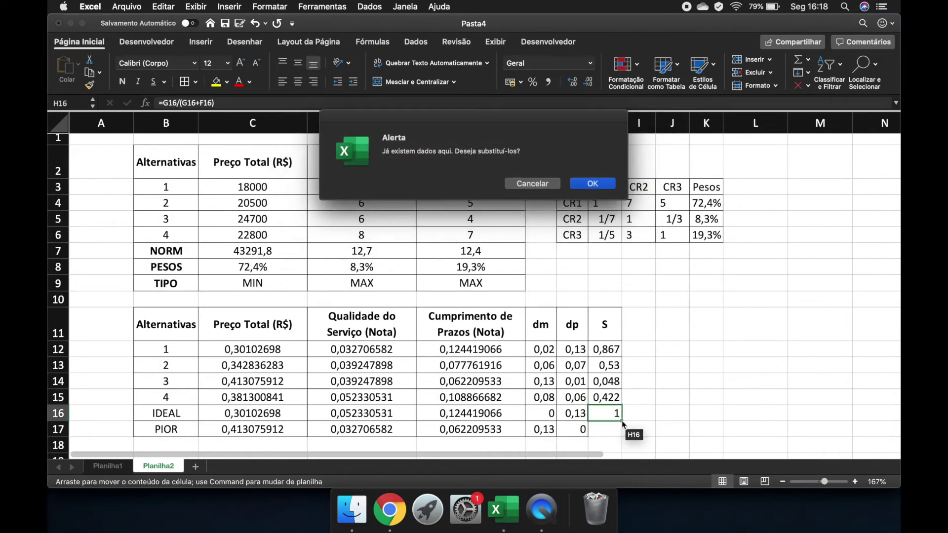
pyautogui.click(539, 183)
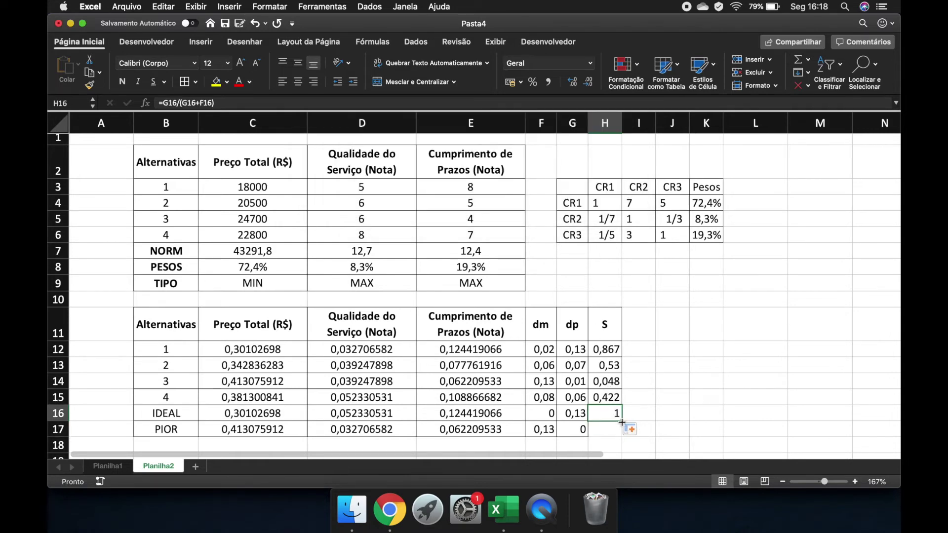
pyautogui.click(617, 428)
pyautogui.click(619, 414)
pyautogui.press('super+c')
pyautogui.click(605, 429)
pyautogui.press('super+v')
# - Check the IDEAL row's dm and S results: S of 1 for IDEAL, 0 for PIOR
pyautogui.click(140, 416)
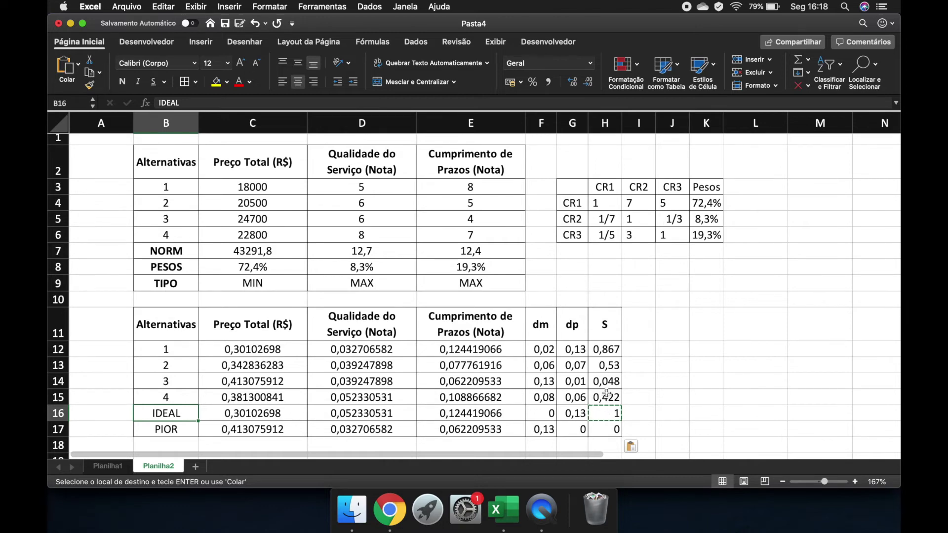
pyautogui.click(666, 380)
pyautogui.click(609, 417)
pyautogui.moveTo(610, 417); pyautogui.dragTo(609, 416)
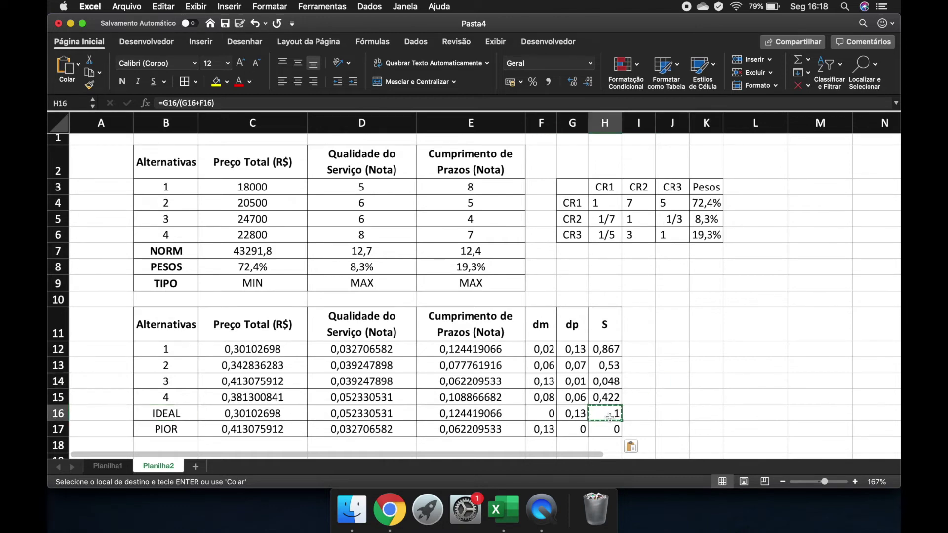
pyautogui.doubleClick(555, 414)
pyautogui.press('Escape')
pyautogui.press('Left')
pyautogui.press('Right')
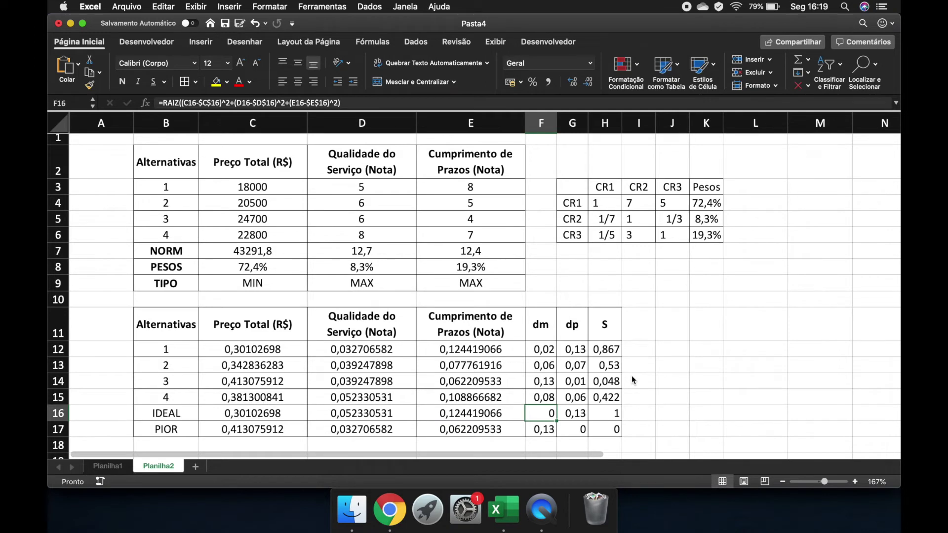
pyautogui.press('Right')
pyautogui.press('Right')
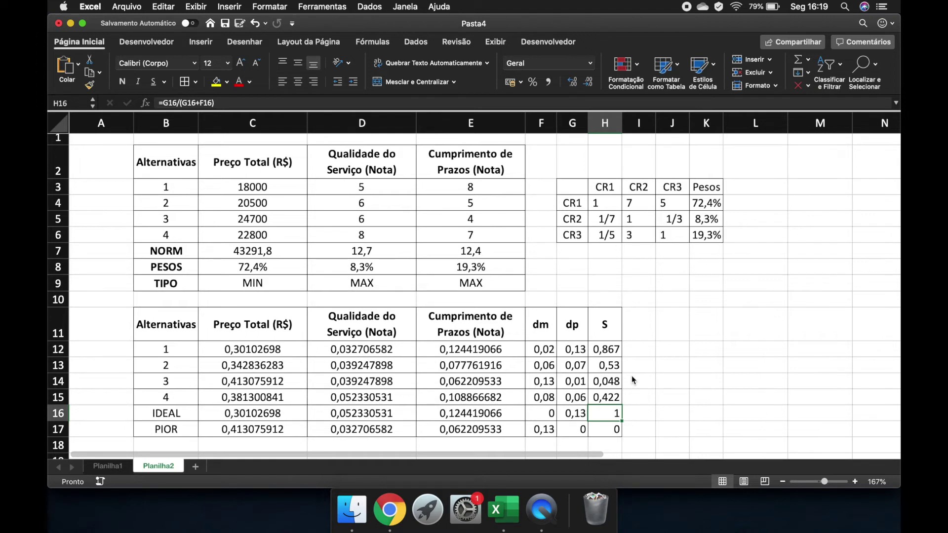
pyautogui.press('Down')
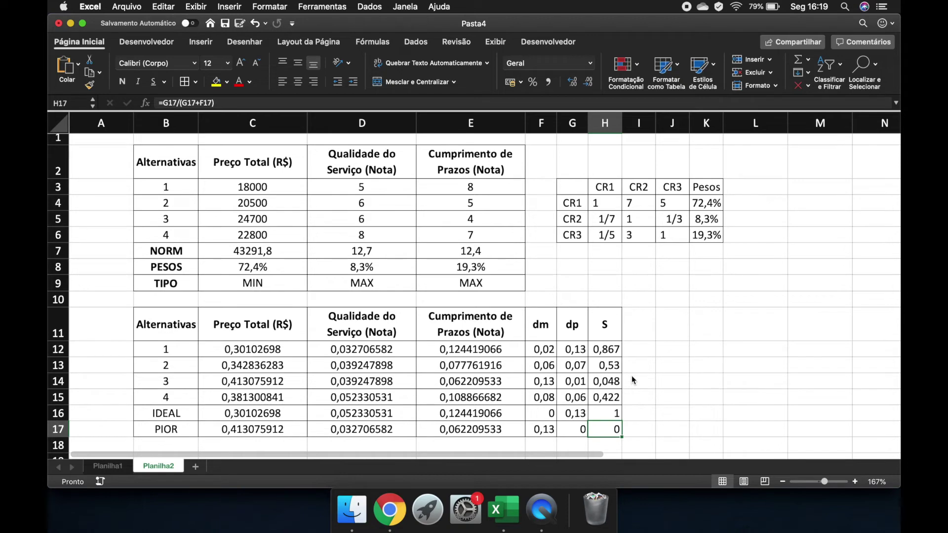
pyautogui.press('Left')
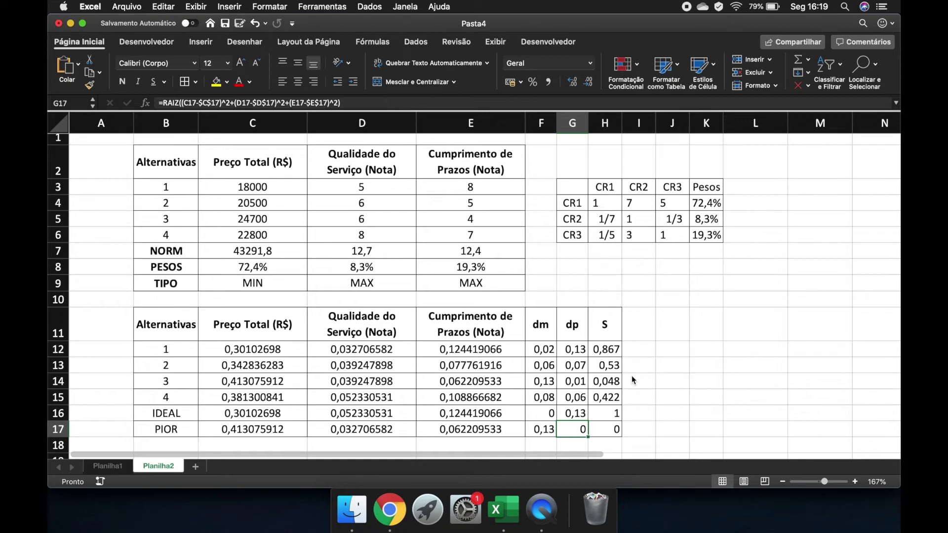
pyautogui.press('Right')
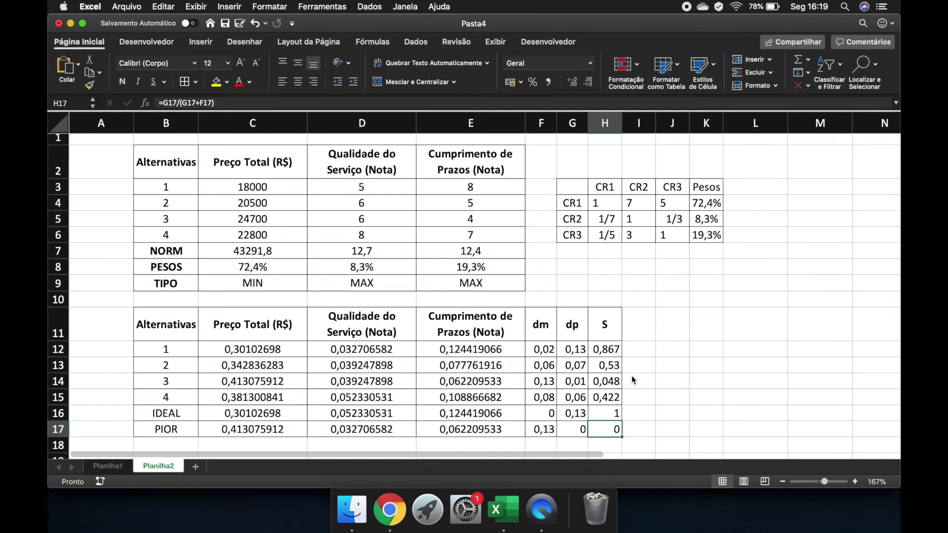
pyautogui.doubleClick(604, 348)
# - Enter rank 1 for alternative 1 and rank 2 for alternative 2 beside the S scores
pyautogui.press('Escape')
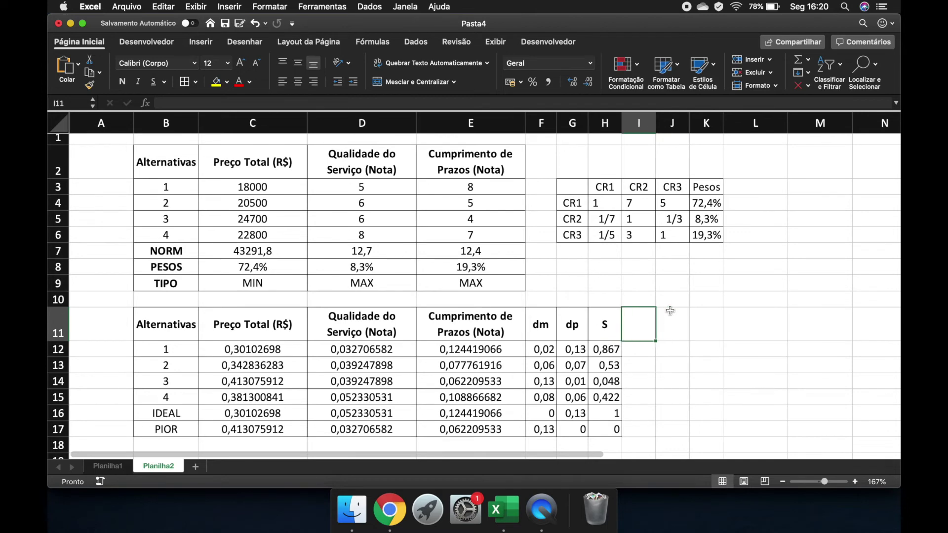
pyautogui.hotkey('shift', 'Down')
pyautogui.hotkey('shift', 'Down')
pyautogui.hotkey('shift', 'Down')
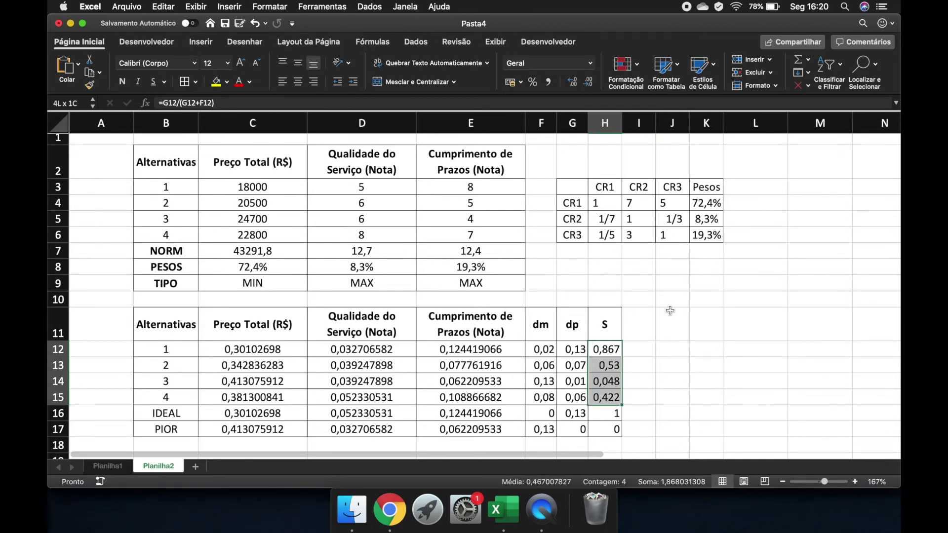
pyautogui.press('Right')
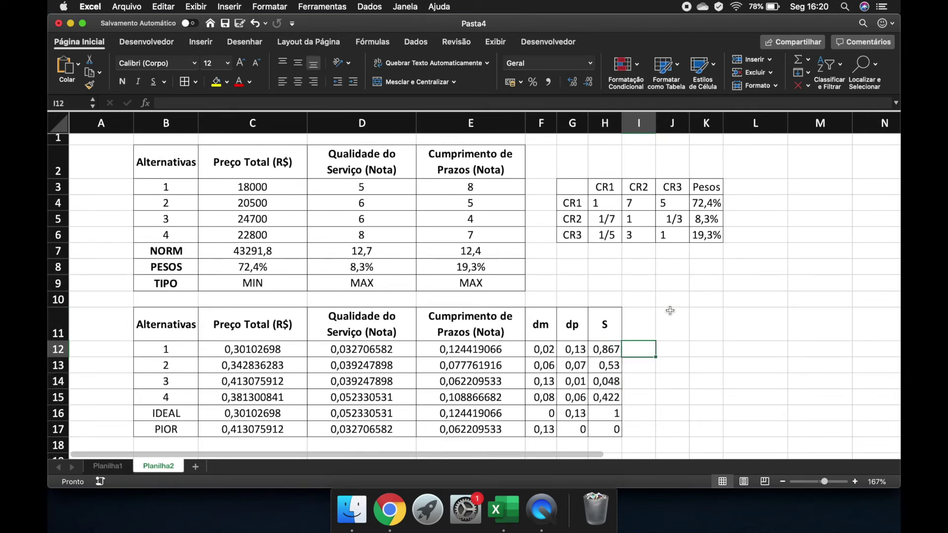
pyautogui.press('Left')
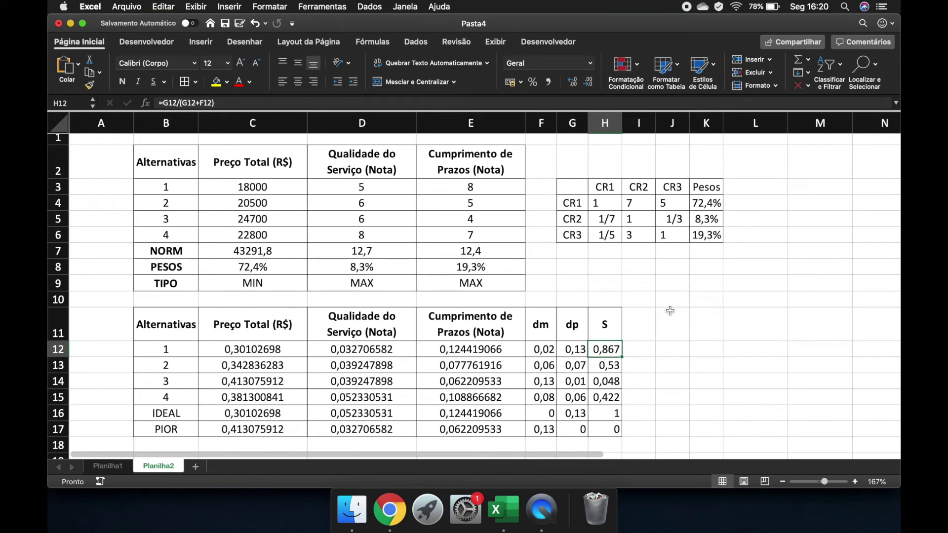
pyautogui.press('Right')
pyautogui.press('Left')
pyautogui.press('Right')
pyautogui.write('1')
pyautogui.press('Return')
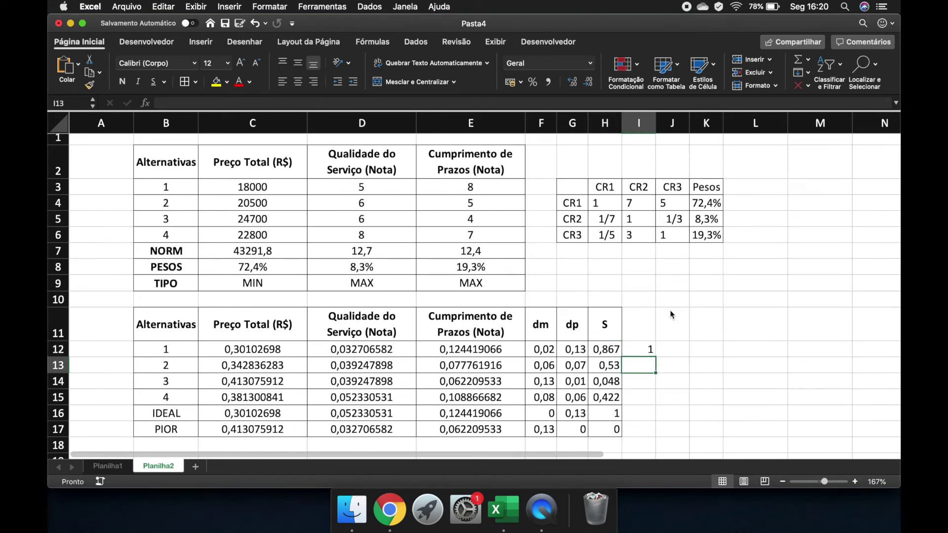
pyautogui.press('Down')
pyautogui.press('Up')
pyautogui.write('2')
pyautogui.press('Return')
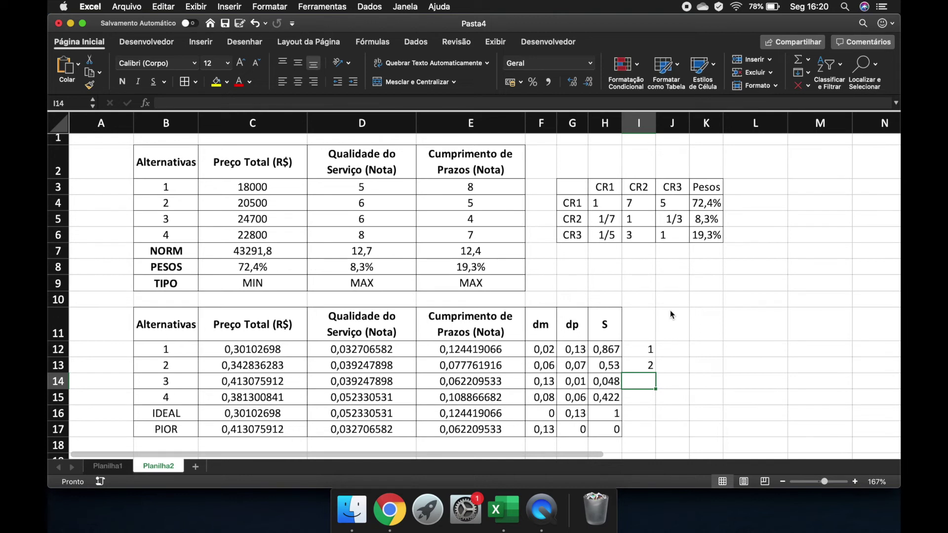
# - Enter rank 3 for alternative 4 and rank 4 for alternative 3
pyautogui.press('Down')
pyautogui.write('3')
pyautogui.press('Up')
pyautogui.write('4')
pyautogui.press('Return')
pyautogui.press('Right')
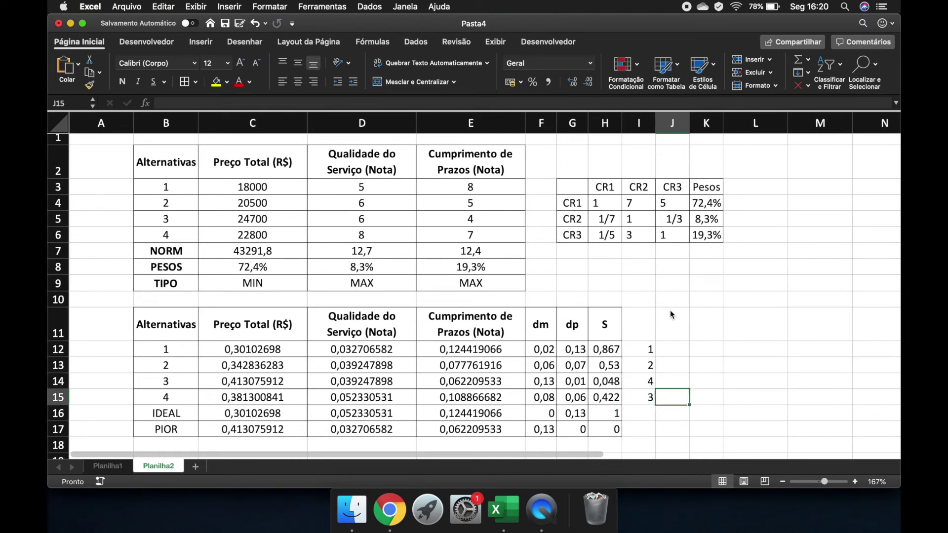
pyautogui.press('Left')
pyautogui.press('Up')
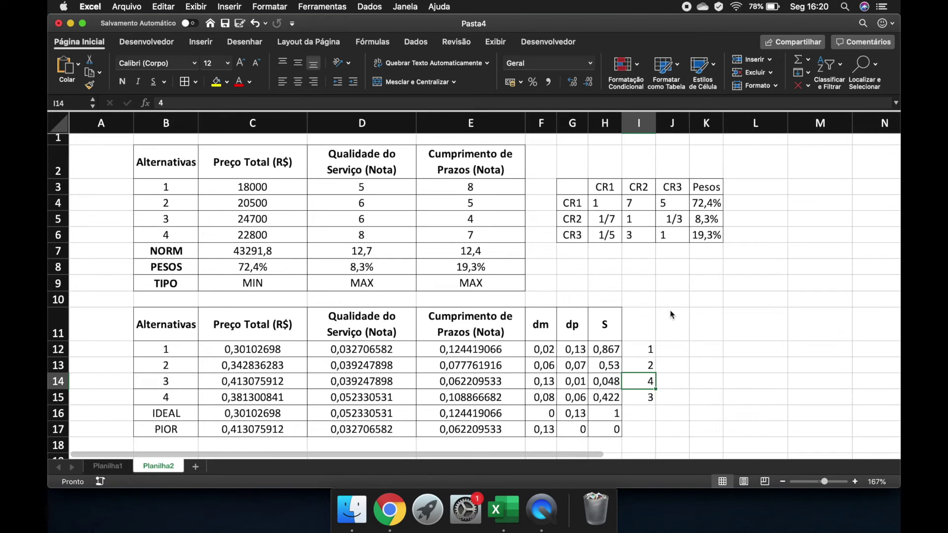
# - Fill the best price 18000 and best quality score 8 yellow; turn quality score 5 red
pyautogui.click(266, 192)
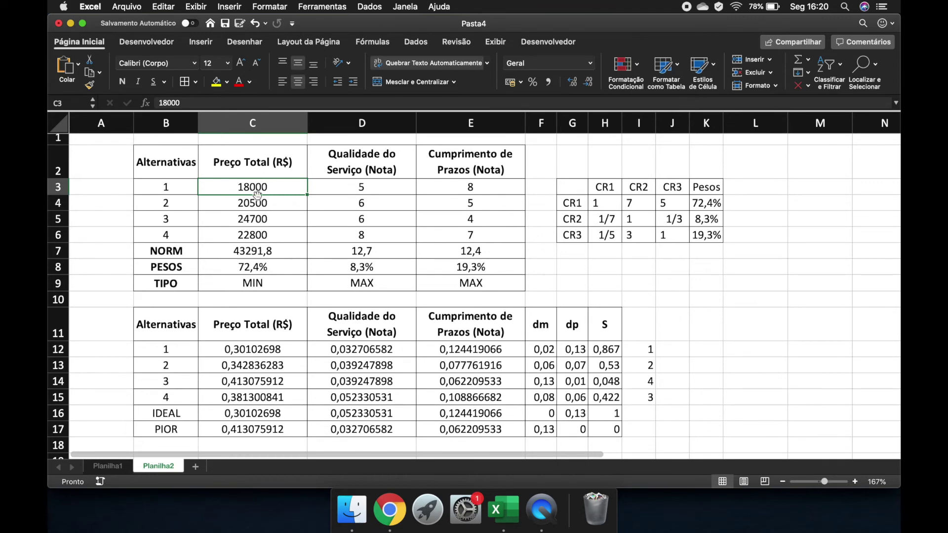
pyautogui.click(216, 84)
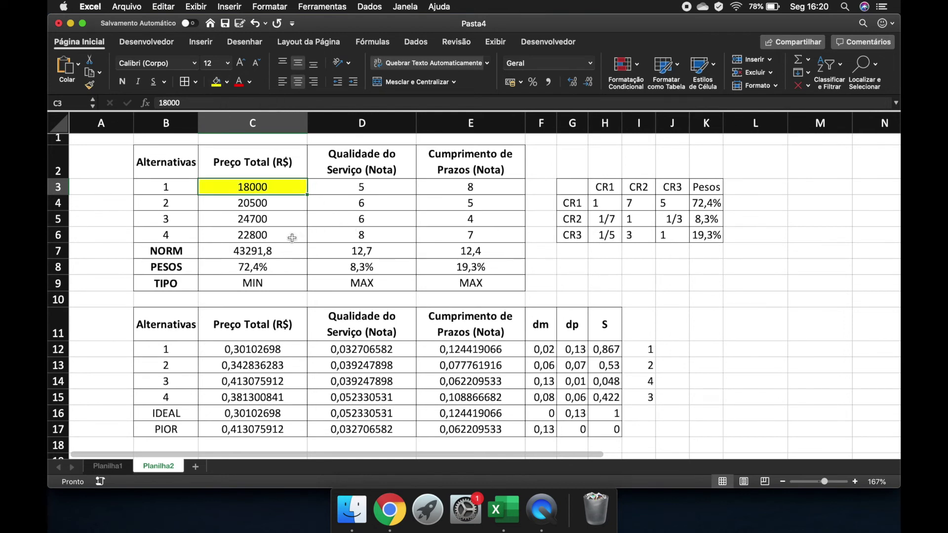
pyautogui.click(264, 220)
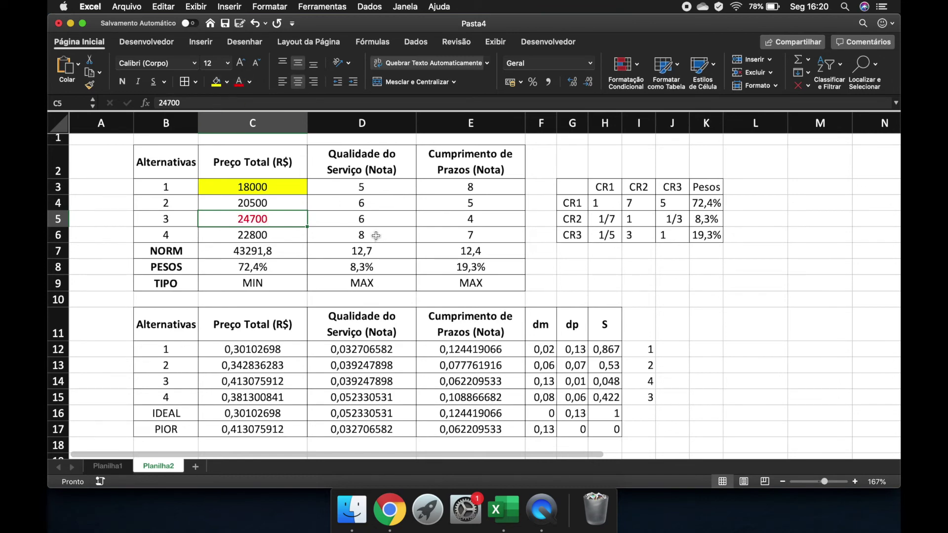
pyautogui.click(366, 220)
pyautogui.click(393, 188)
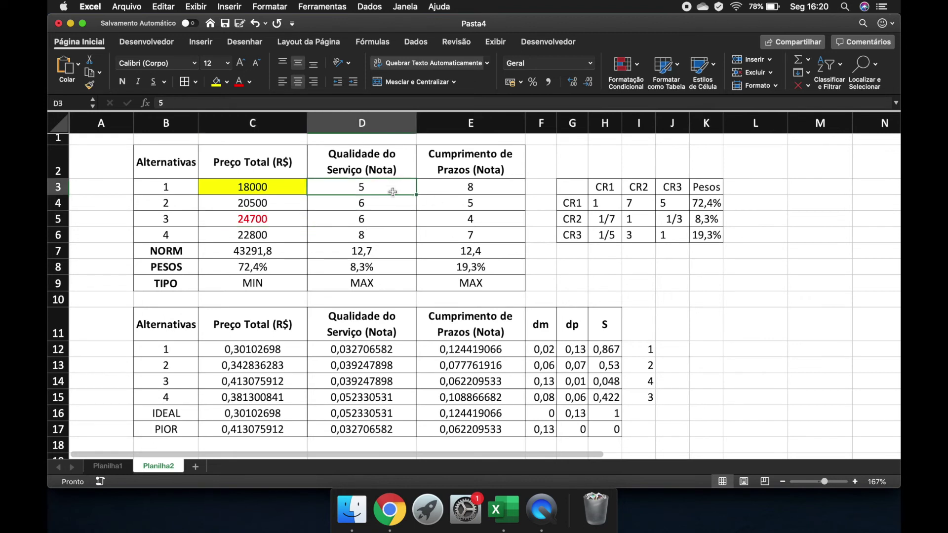
pyautogui.click(381, 233)
pyautogui.click(216, 83)
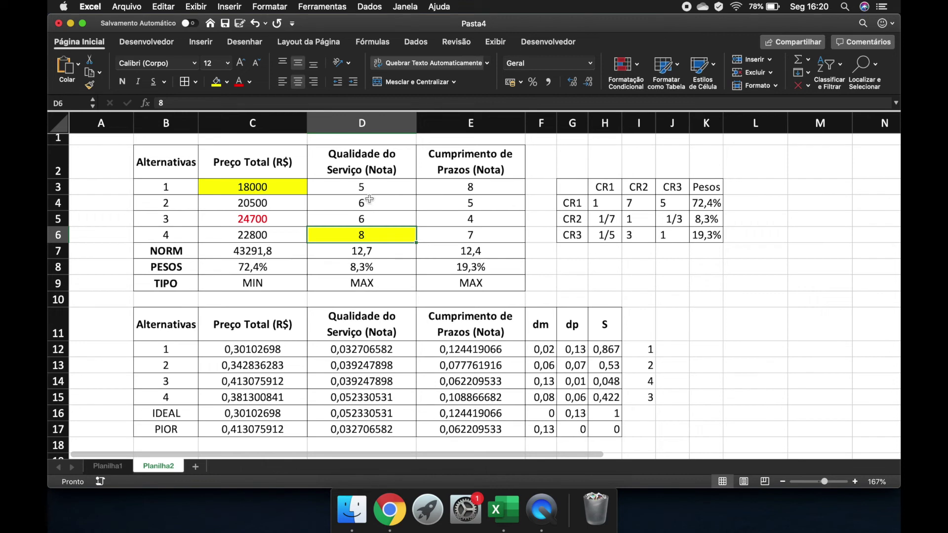
pyautogui.click(370, 190)
pyautogui.click(239, 82)
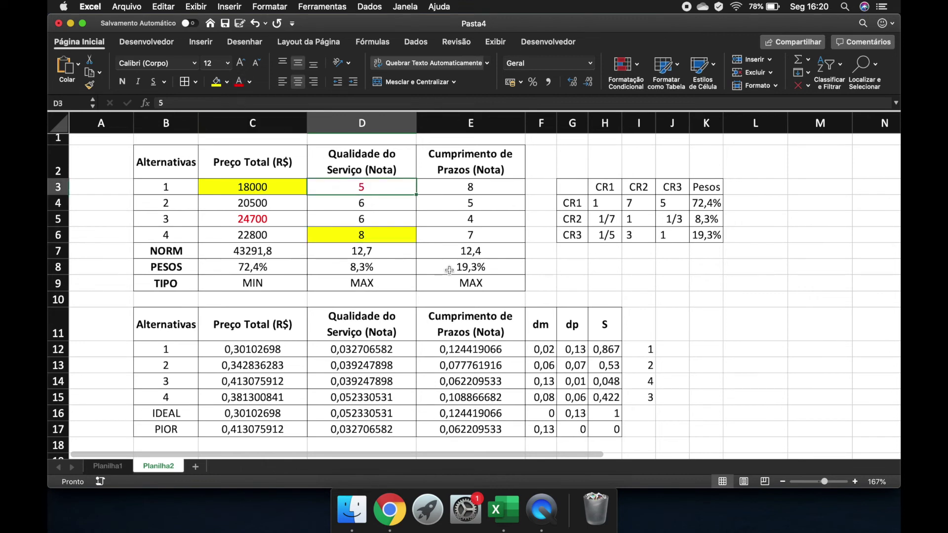
# - Fill the best deadline score 8 yellow and turn the worst deadline score 4 red
pyautogui.click(465, 191)
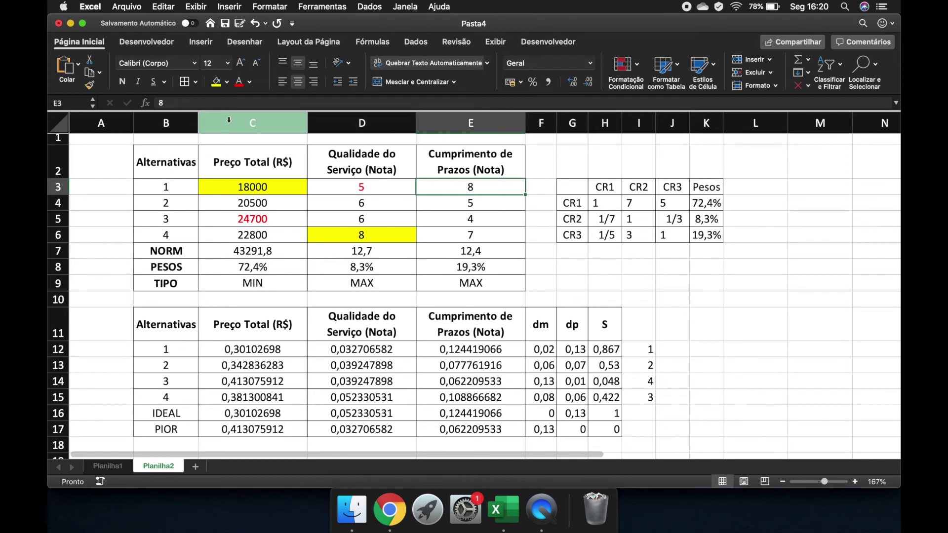
pyautogui.click(217, 82)
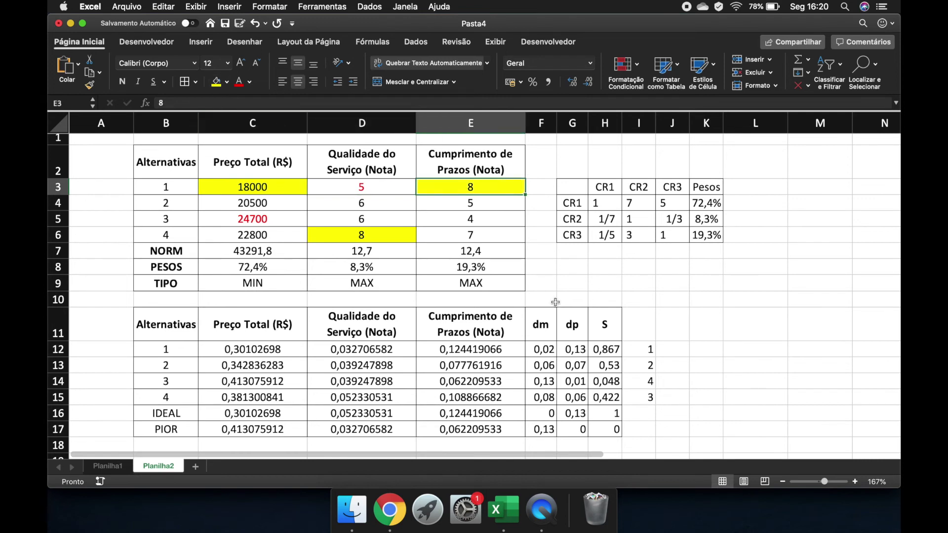
pyautogui.click(471, 224)
pyautogui.click(238, 88)
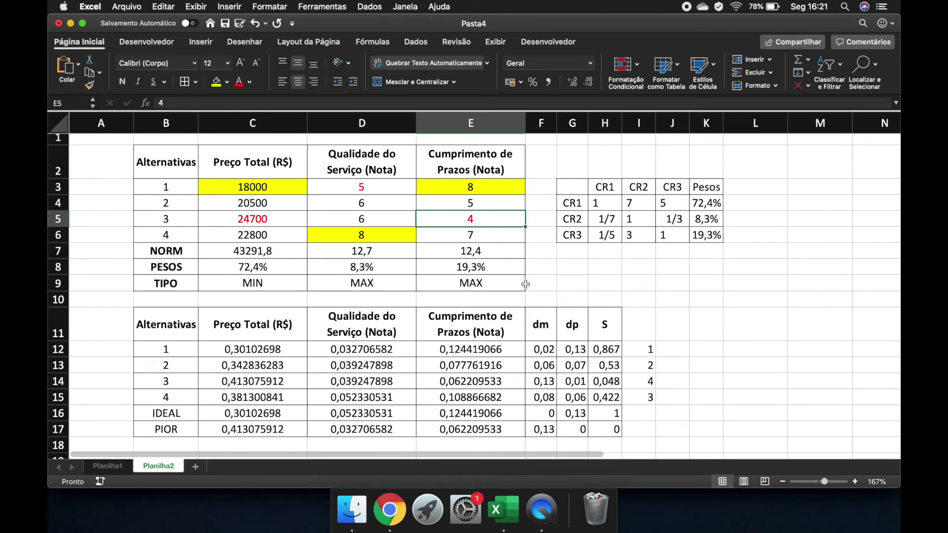
pyautogui.click(158, 217)
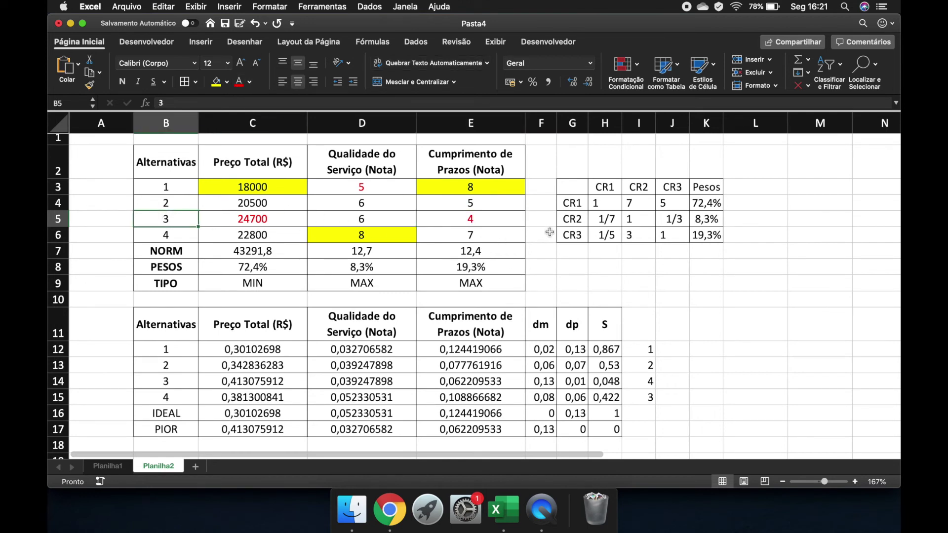
pyautogui.hotkey('shift', 'Right')
pyautogui.hotkey('shift', 'Right')
pyautogui.hotkey('shift', 'Right')
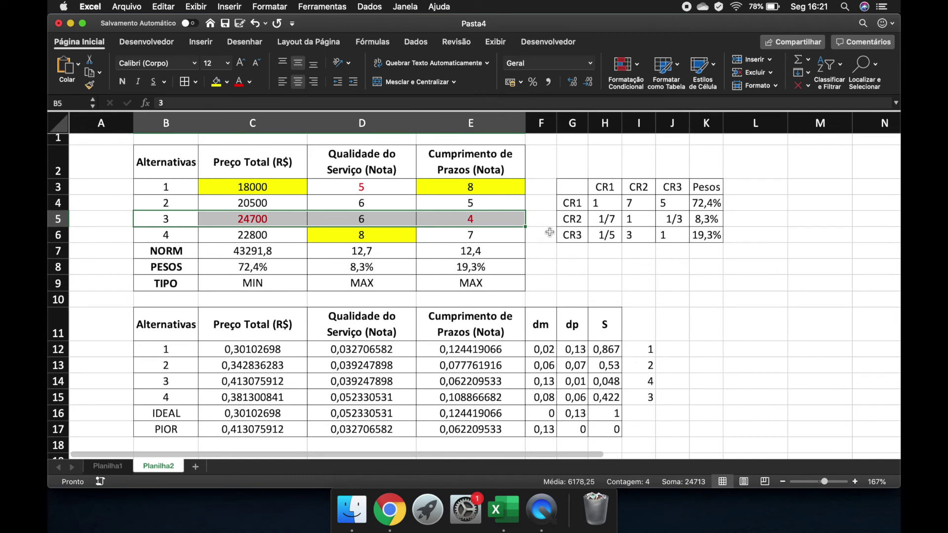
pyautogui.hotkey('shift', 'Left')
pyautogui.hotkey('shift', 'Left')
pyautogui.hotkey('shift', 'Left')
pyautogui.press('Right')
pyautogui.hotkey('shift', 'Right')
pyautogui.hotkey('shift', 'Right')
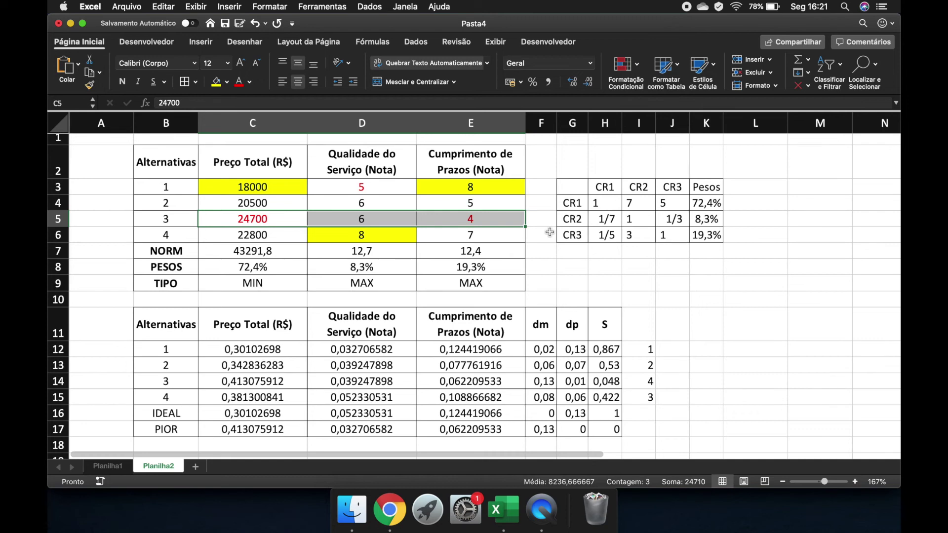
pyautogui.press('Left')
pyautogui.press('Up')
pyautogui.press('Up')
pyautogui.press('Right')
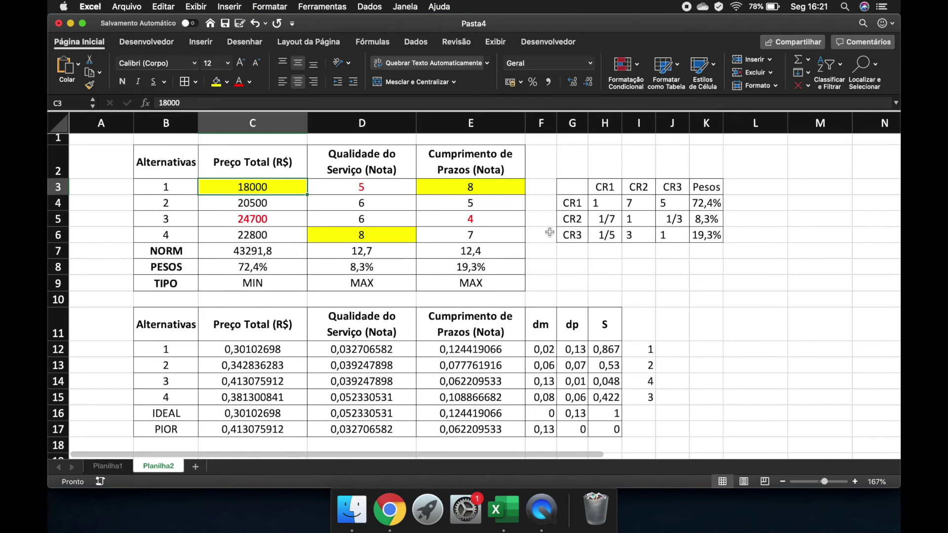
pyautogui.hotkey('shift', 'Right')
pyautogui.hotkey('shift', 'Right')
pyautogui.press('Left')
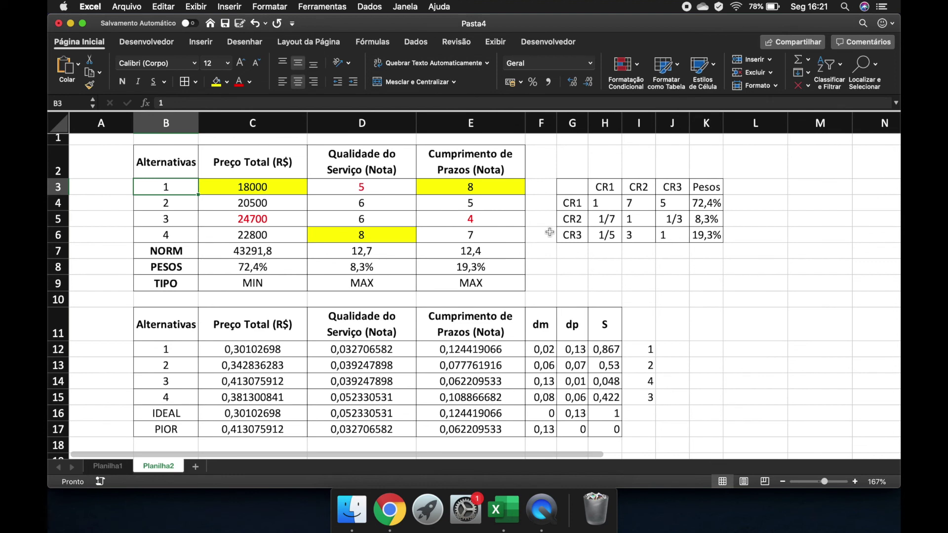
pyautogui.press('Right')
pyautogui.press('Right')
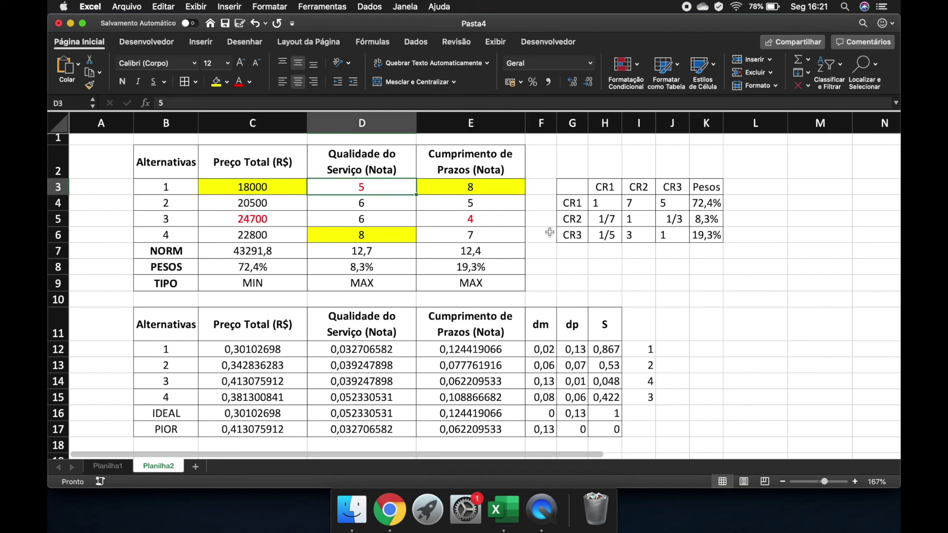
pyautogui.press('Right')
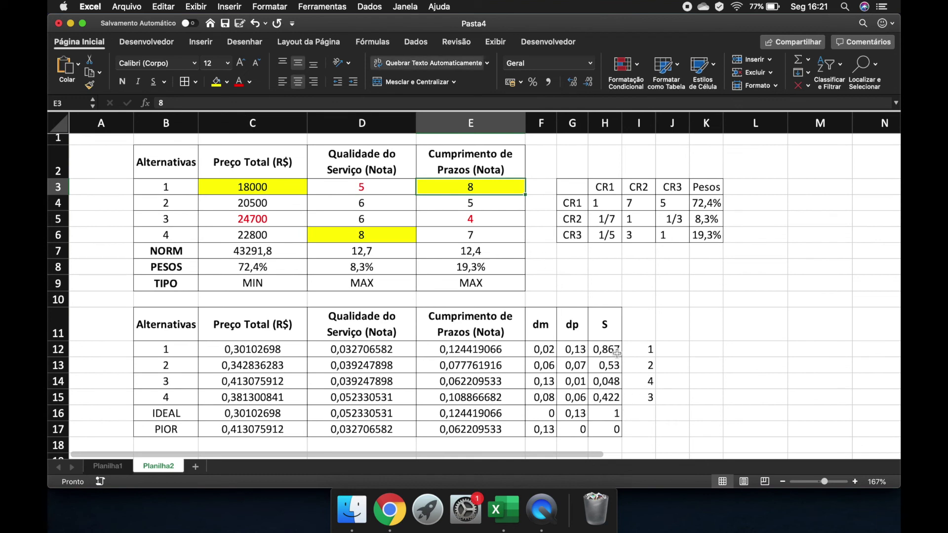
pyautogui.click(617, 354)
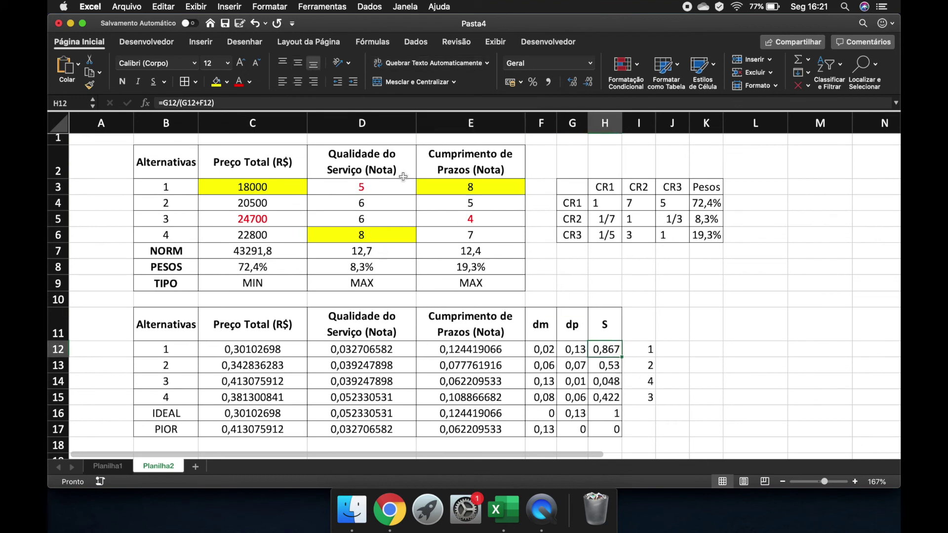
pyautogui.click(685, 381)
pyautogui.click(646, 349)
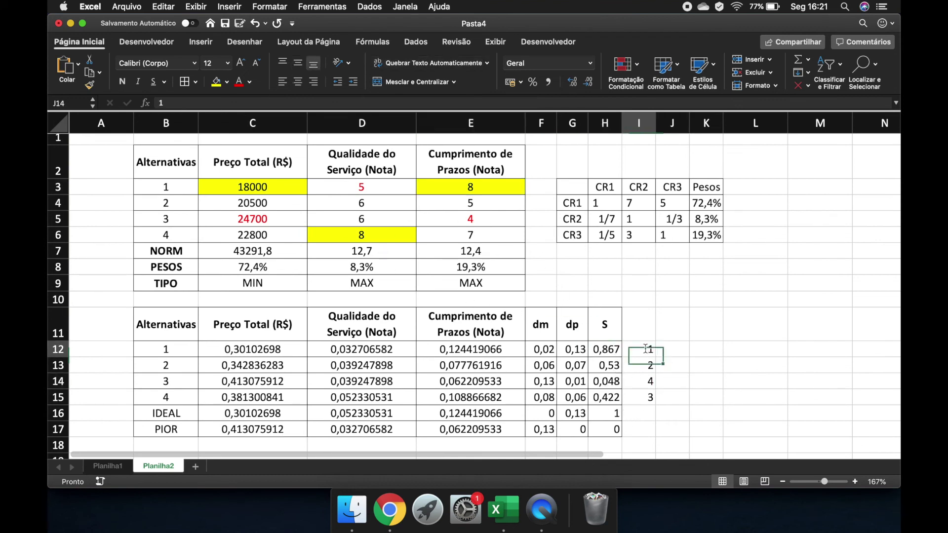
pyautogui.press('Down')
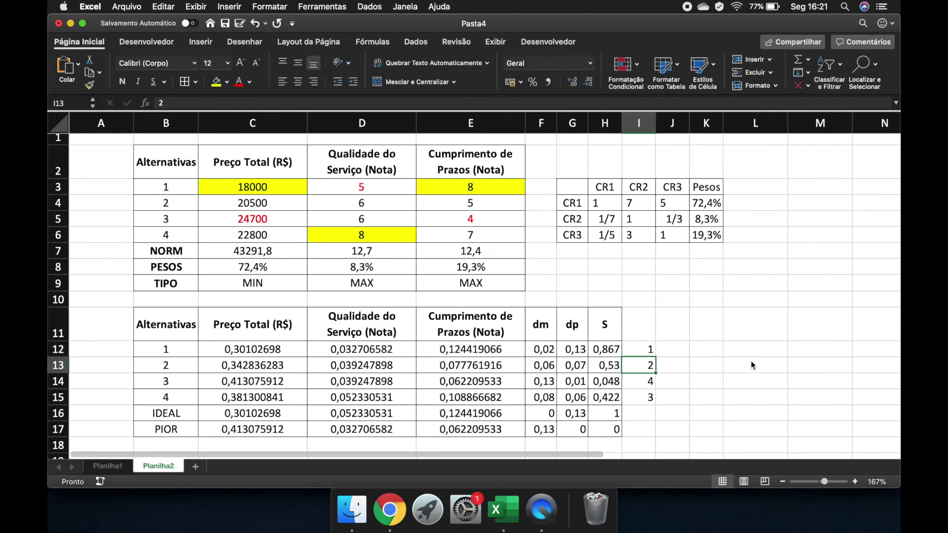
pyautogui.press('Up')
pyautogui.press('Left')
pyautogui.press('Left')
pyautogui.press('Right')
pyautogui.press('Right')
pyautogui.press('Left')
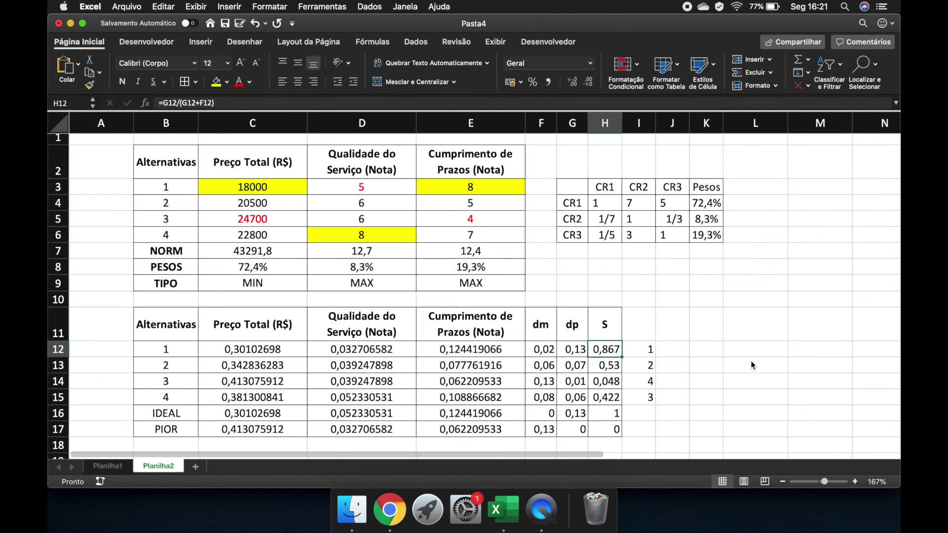
pyautogui.press('Right')
pyautogui.press('Left')
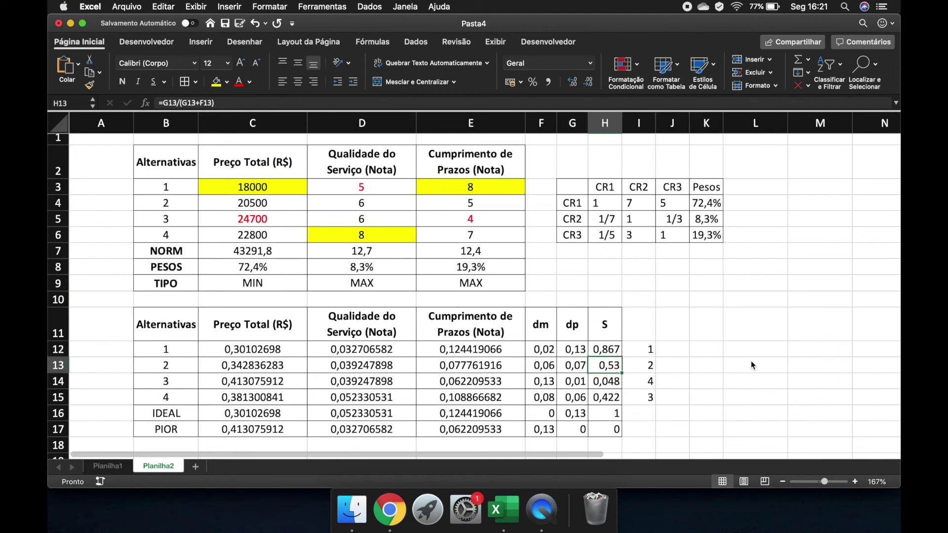
pyautogui.press('Down')
pyautogui.press('Down')
pyautogui.press('Up')
pyautogui.press('Up')
pyautogui.press('Down')
pyautogui.press('Down')
pyautogui.press('Up')
pyautogui.press('Up')
pyautogui.press('Down')
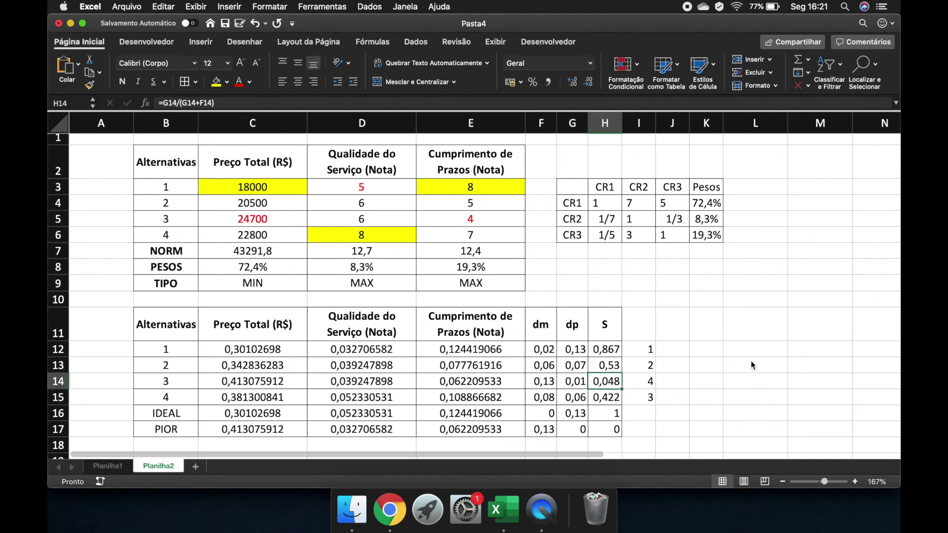
pyautogui.press('Down')
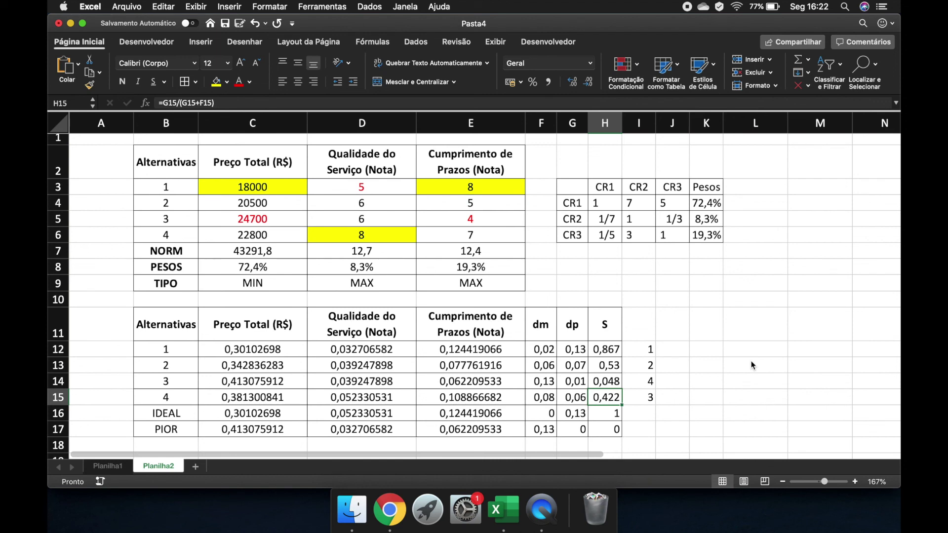
pyautogui.press('Up')
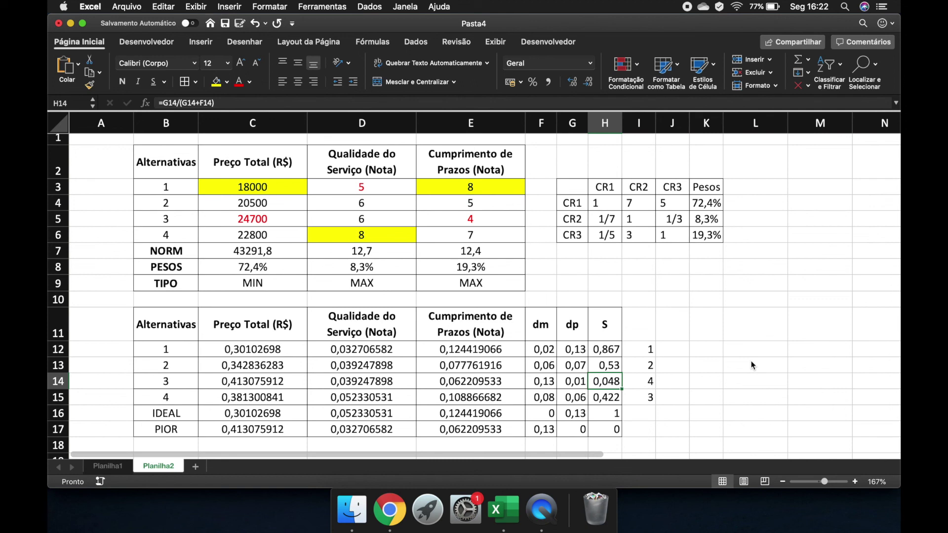
pyautogui.press('Up')
pyautogui.press('Up')
pyautogui.press('Down')
pyautogui.press('Down')
pyautogui.press('Down')
pyautogui.press('Up')
pyautogui.press('Up')
pyautogui.press('Down')
pyautogui.press('Down')
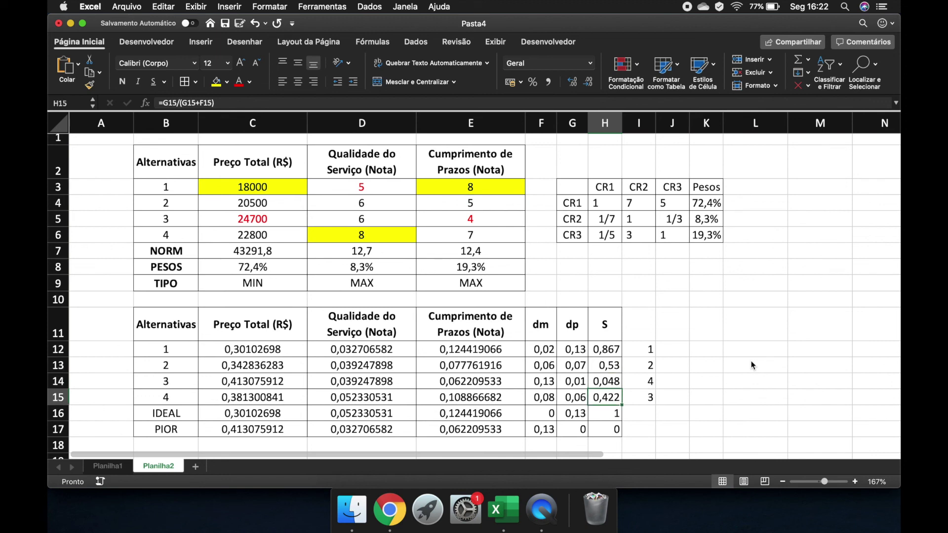
pyautogui.press('Up')
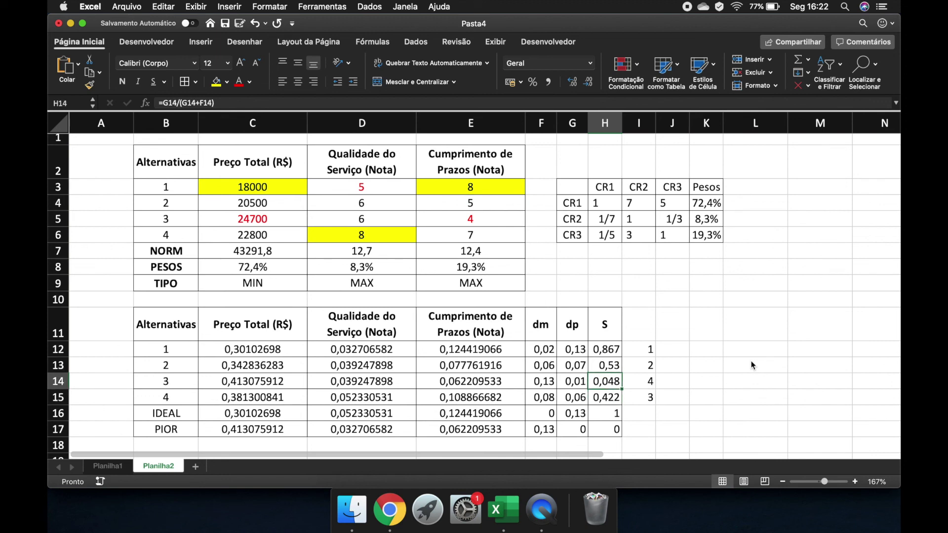